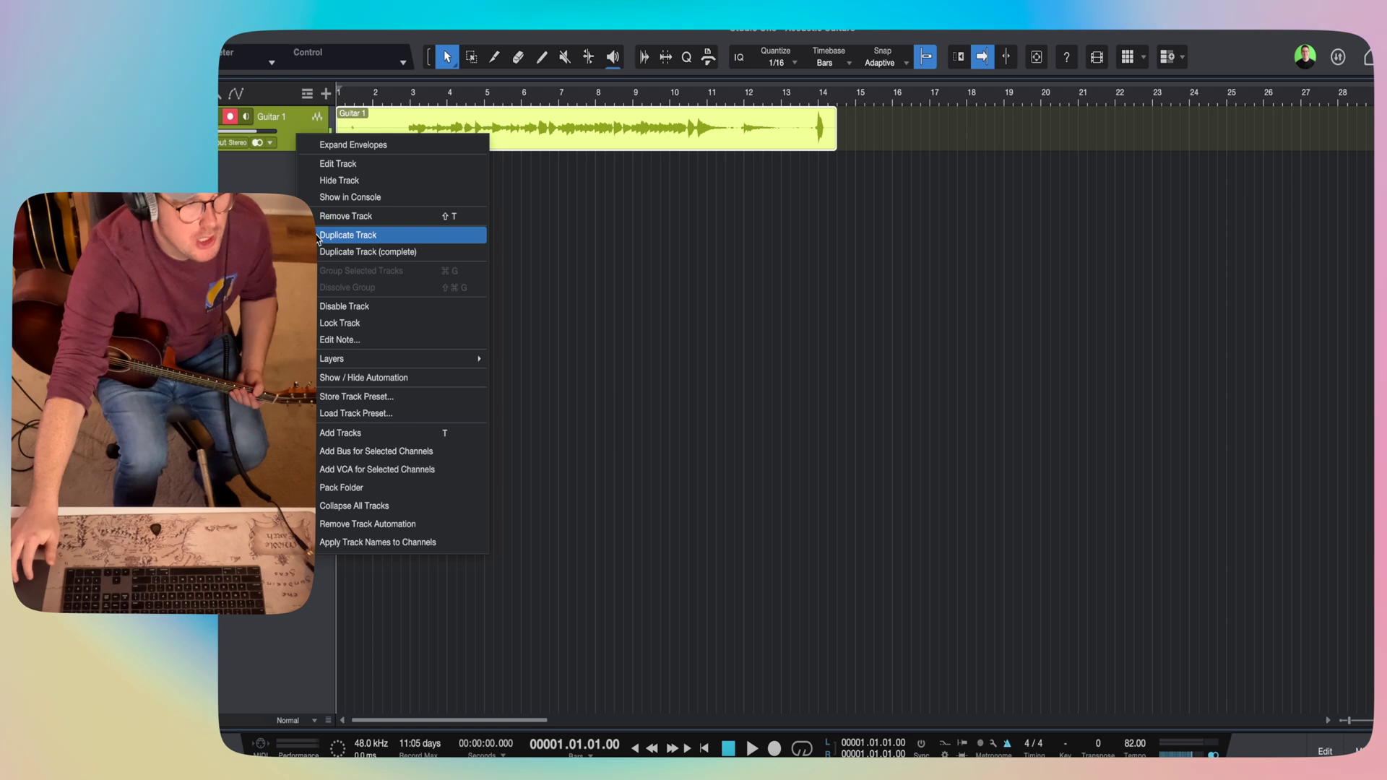
Duplicate Guitar 1 as Guitar 2, disarm Guitar 1, and record a roughly 14-bar second take
left_click(347, 235)
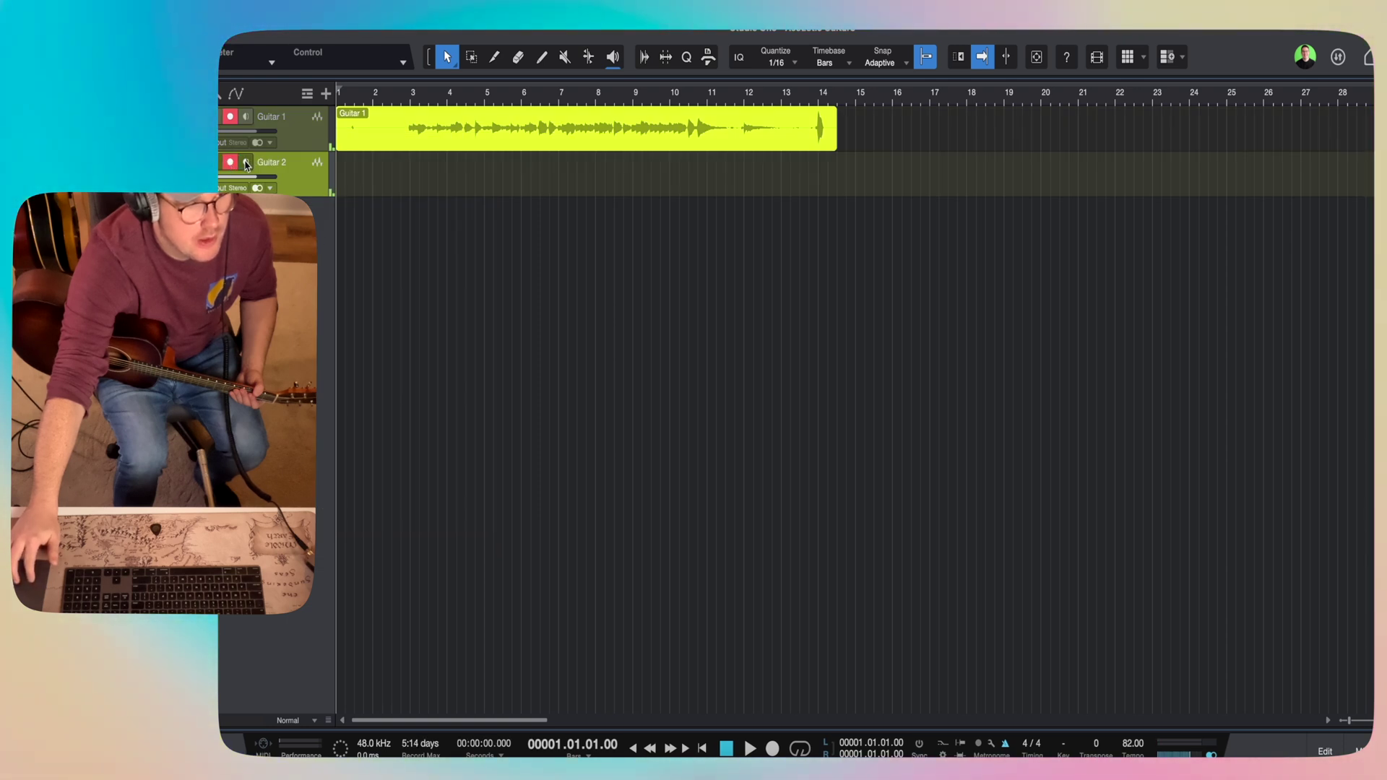
left_click(230, 117)
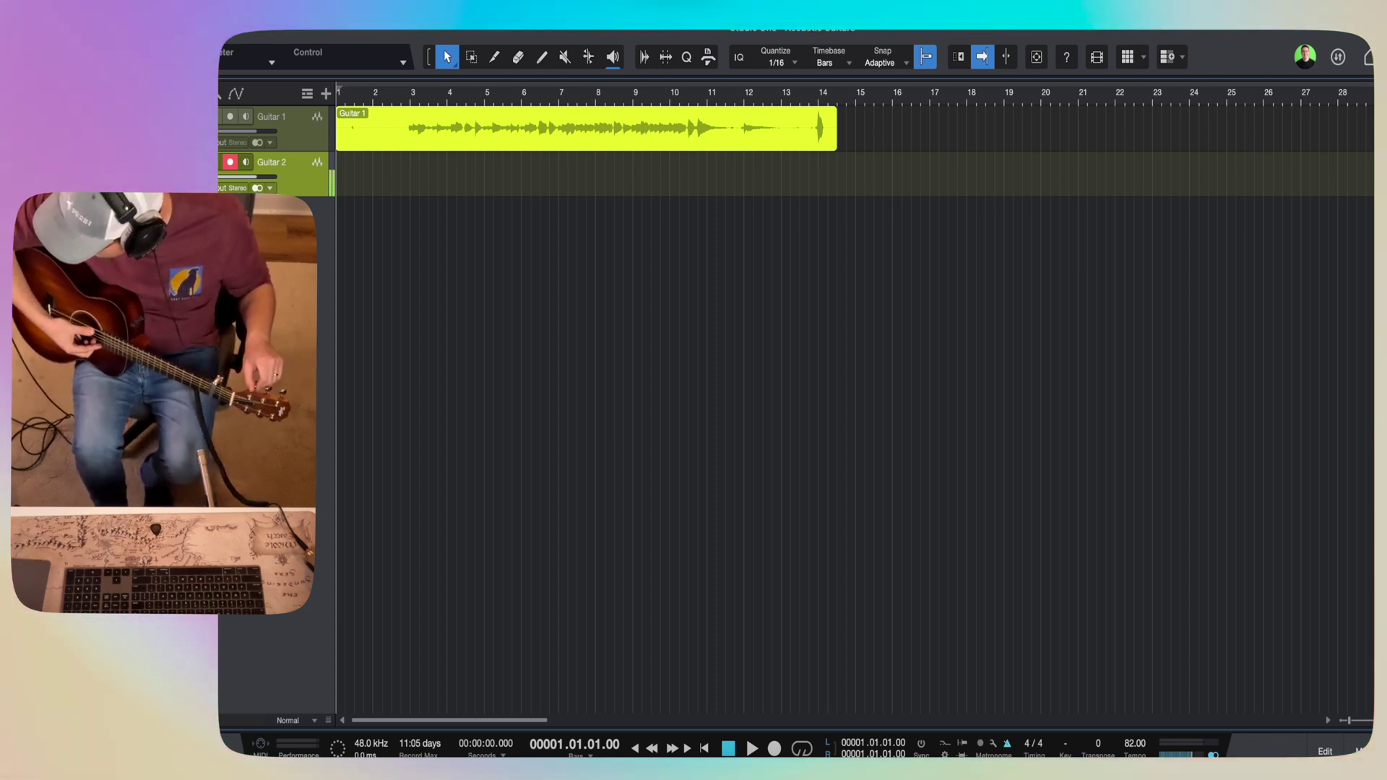
left_click(779, 748)
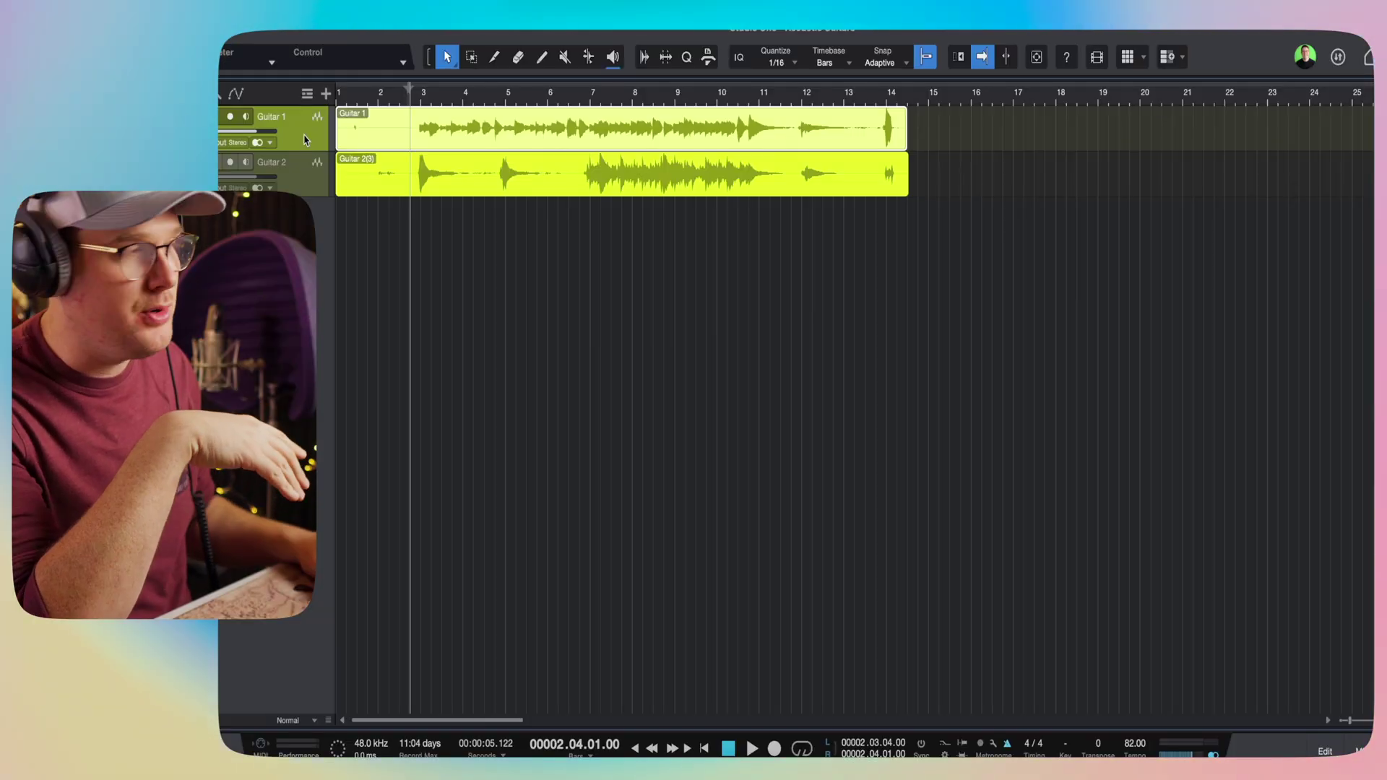
Play back both takes with an enlarged mixer showing, Guitar 2 selected, then stop and zoom the timeline
key("space")
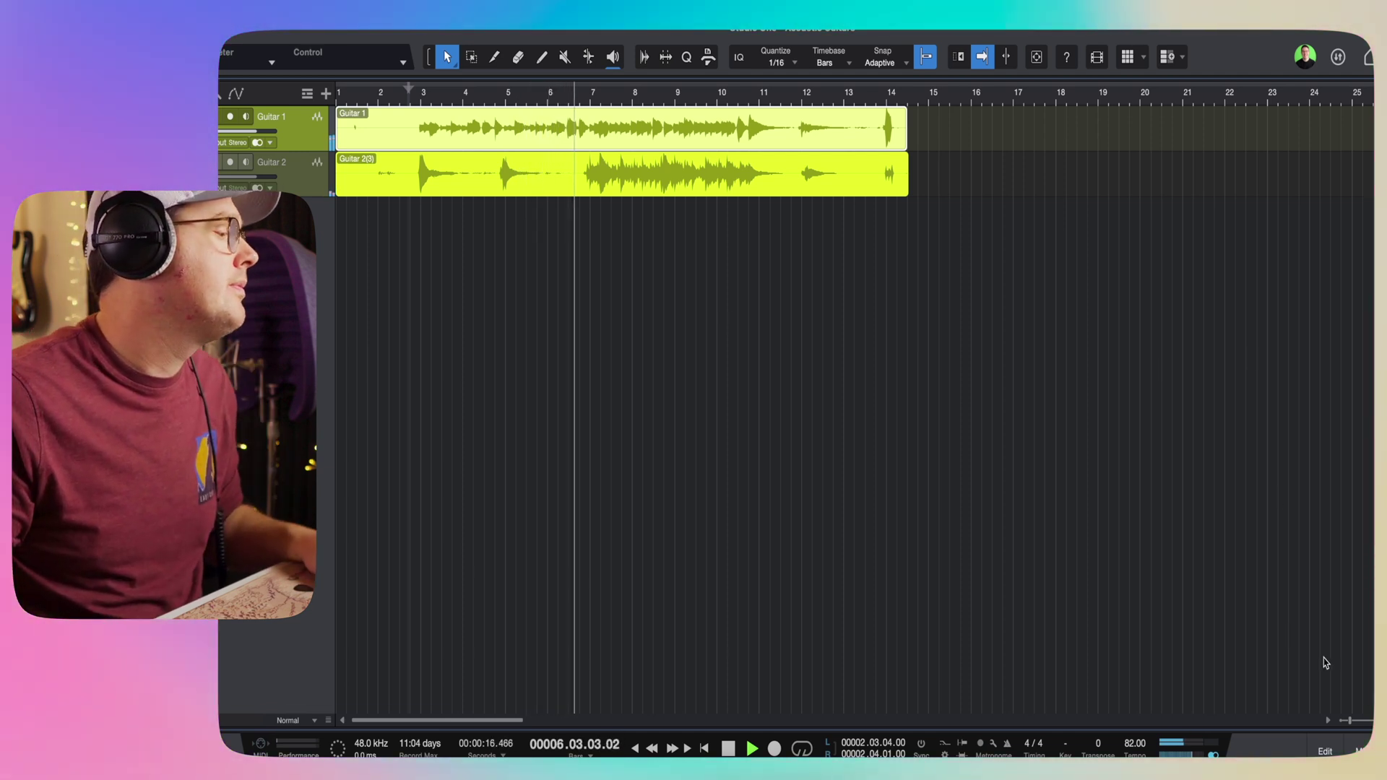
left_click(1358, 748)
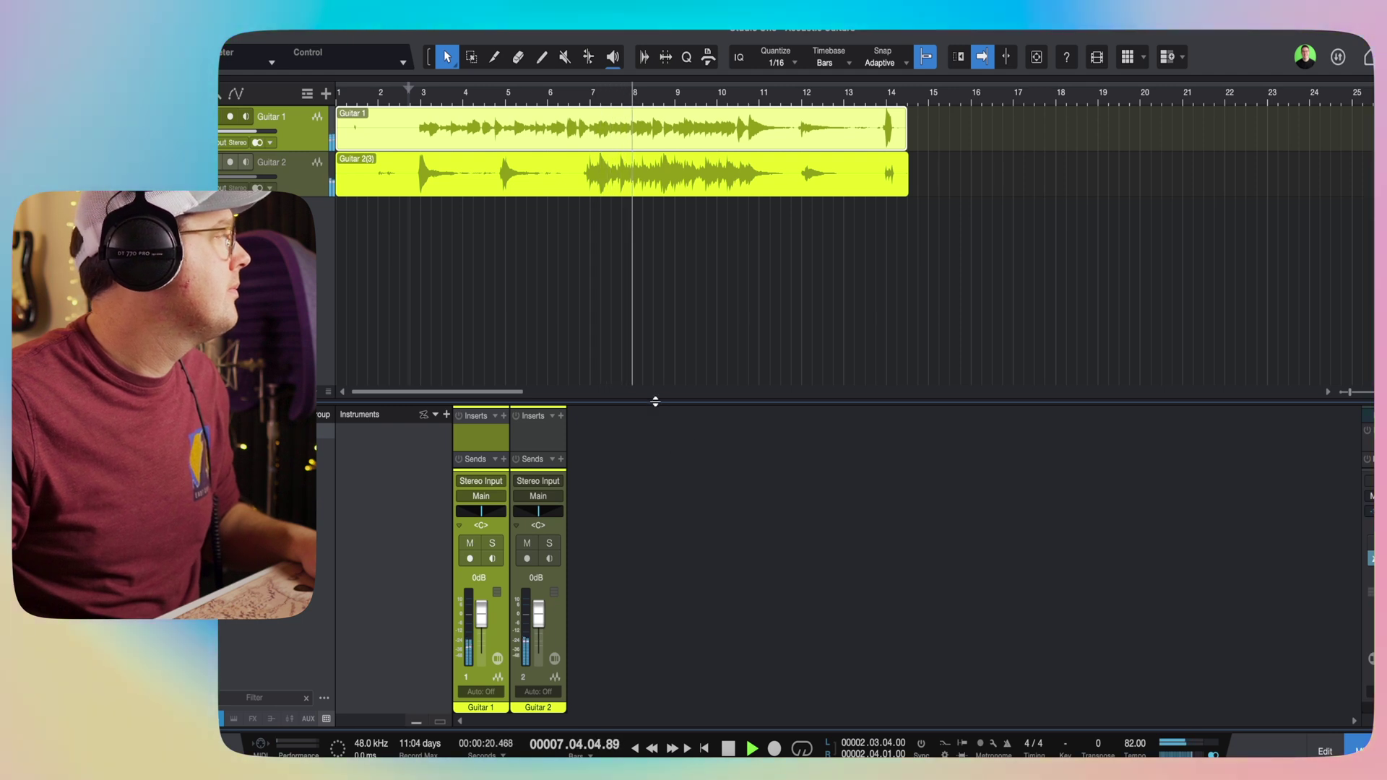
left_click_drag(655, 402, 653, 343)
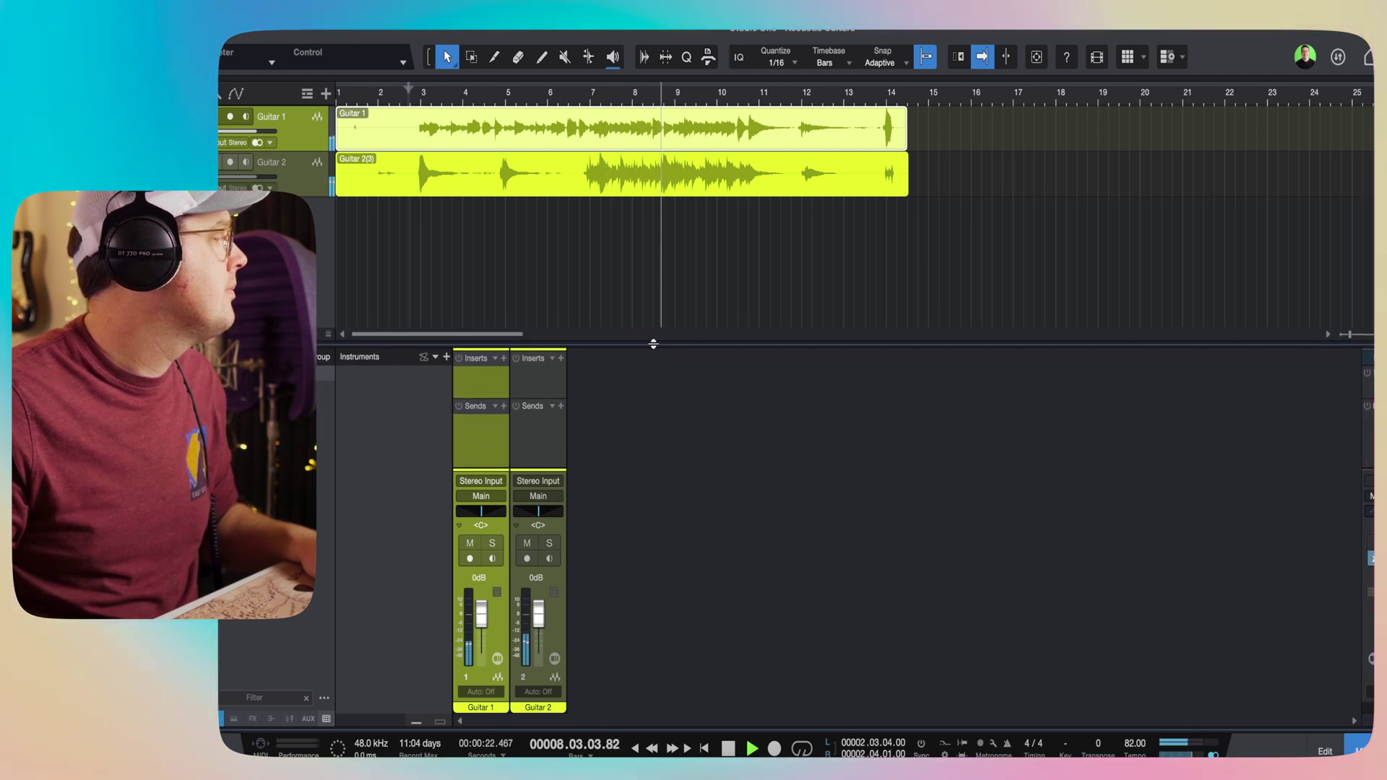
left_click(538, 449)
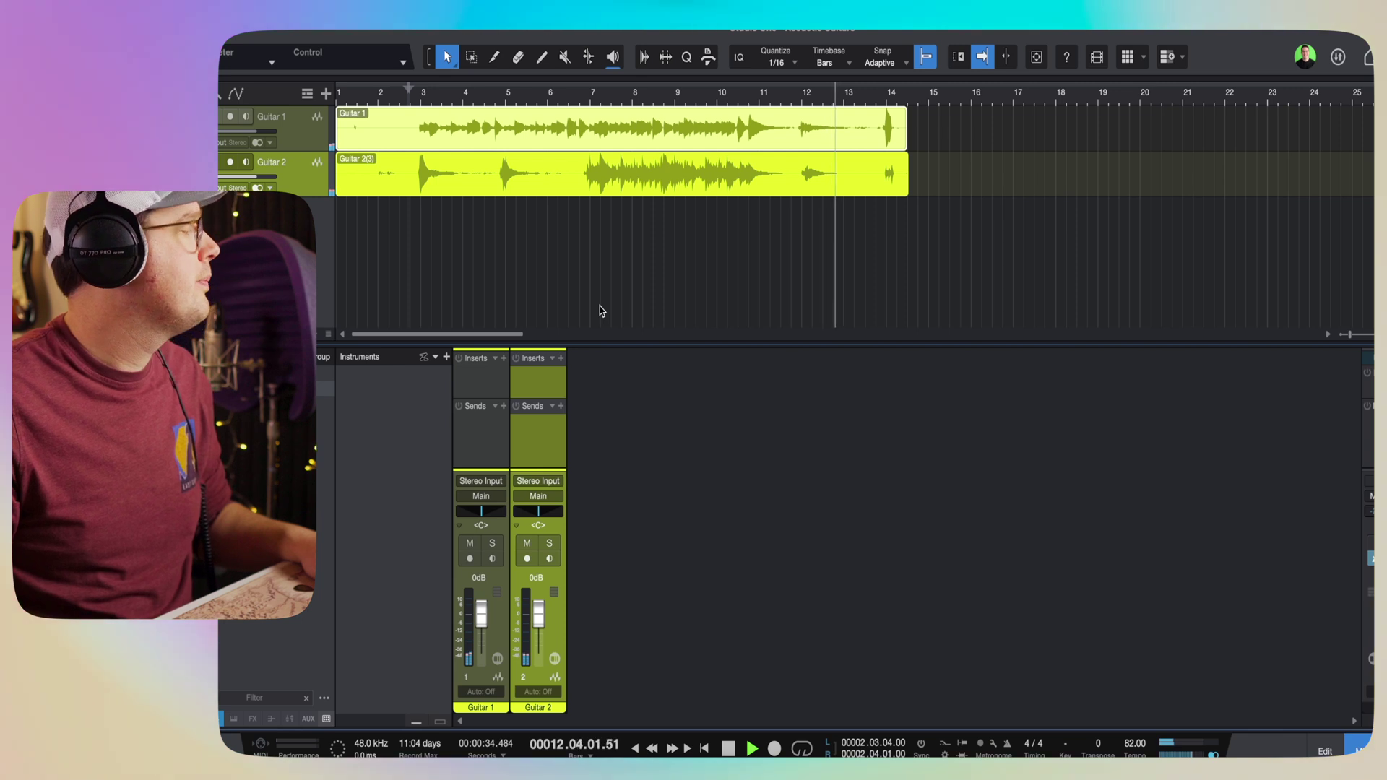
key("e")
key("space")
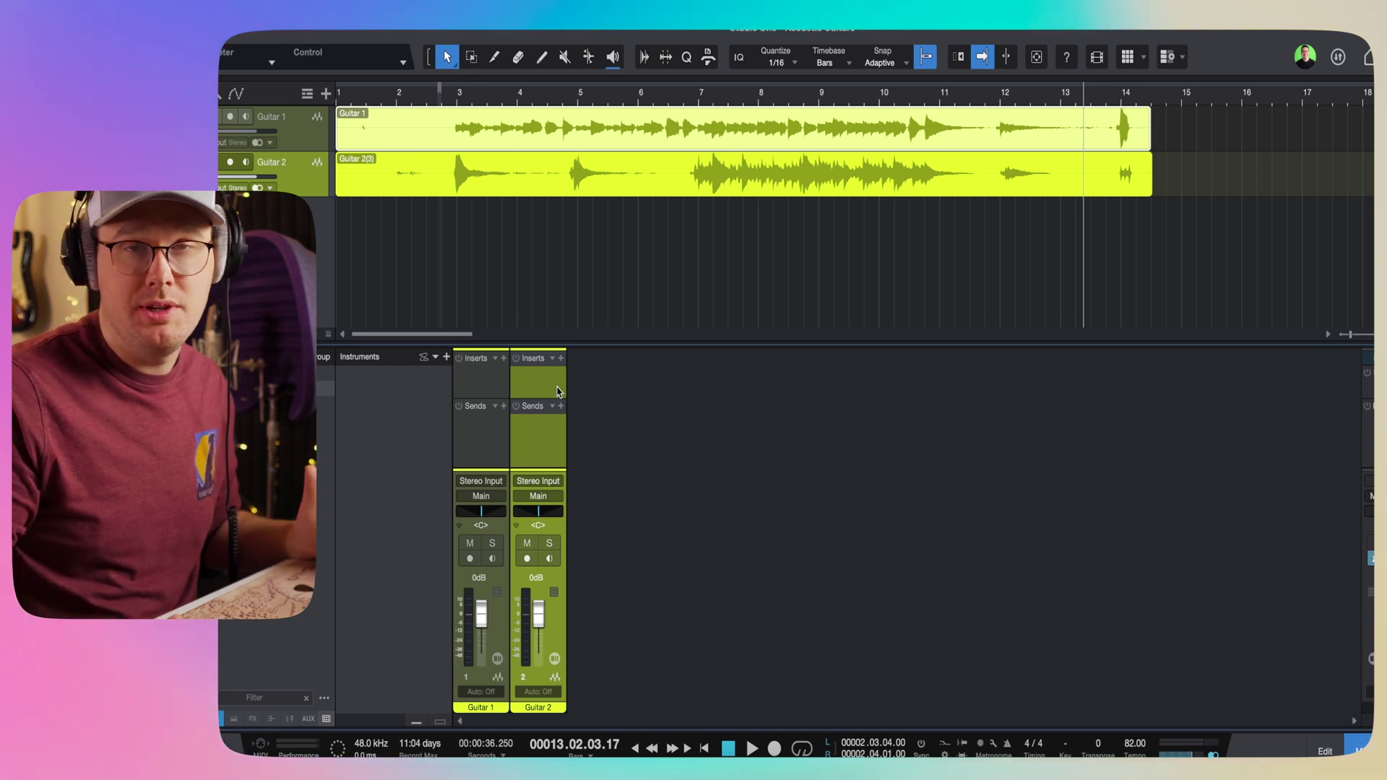
Pan Guitar 1 to L40 and Guitar 2 to R40, then play back from bar 2 to check
left_click(481, 525)
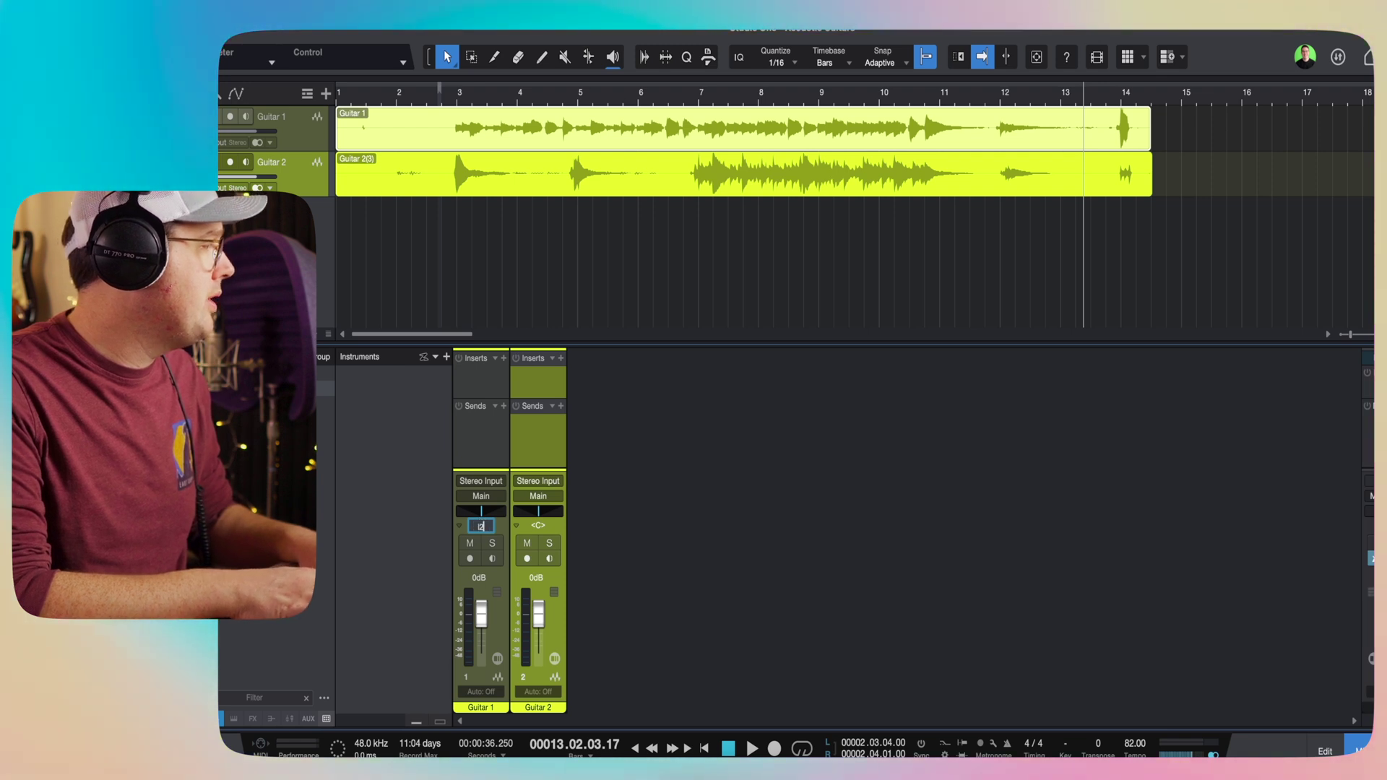
key("BackSpace")
type("l40")
key("Return")
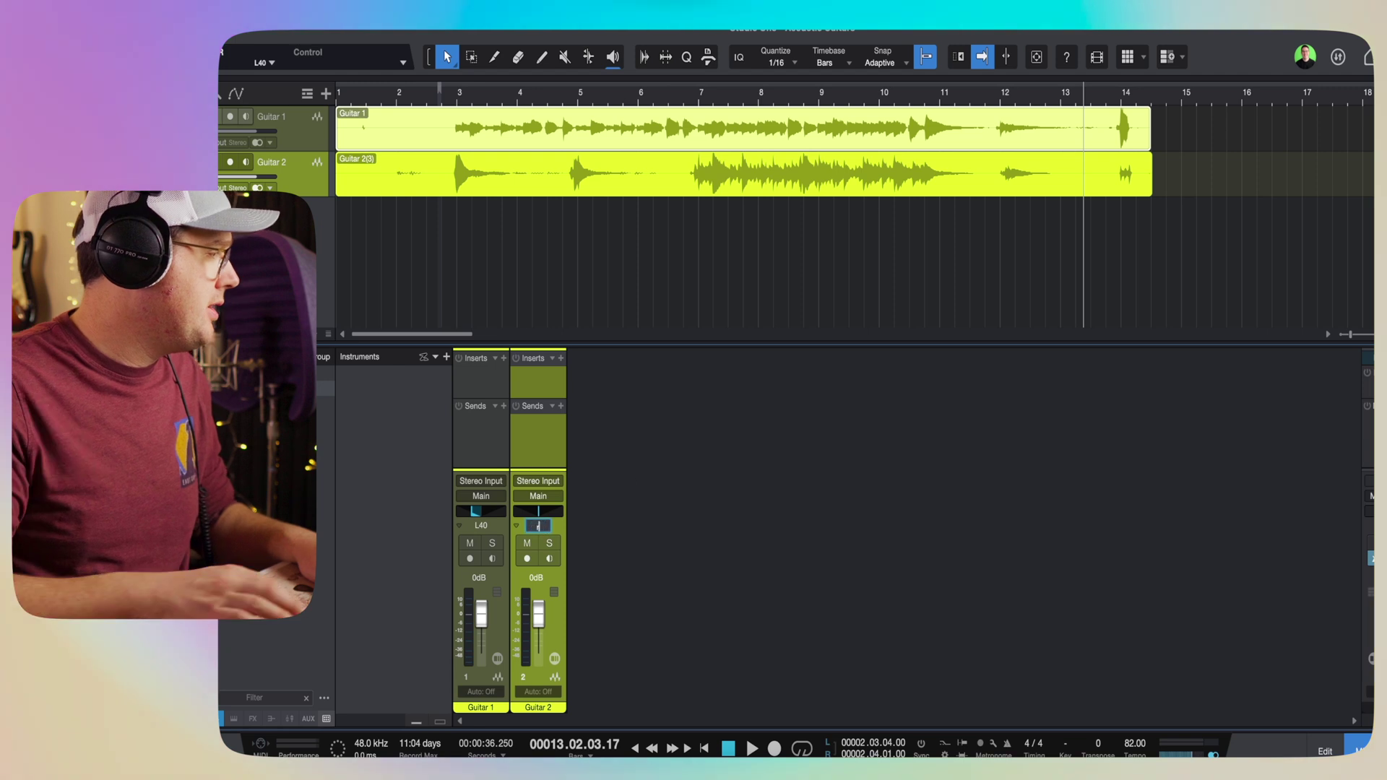
type("r40")
key("Return")
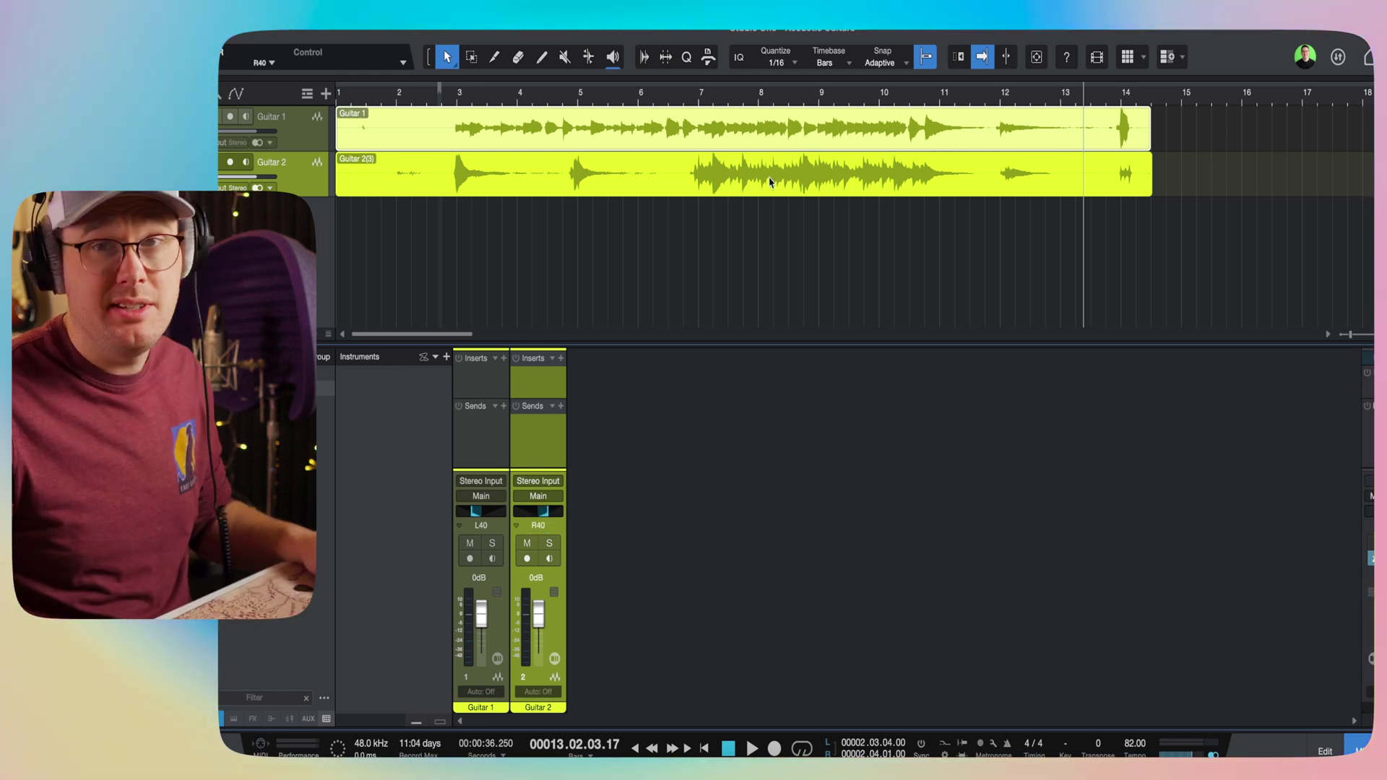
left_click(442, 101)
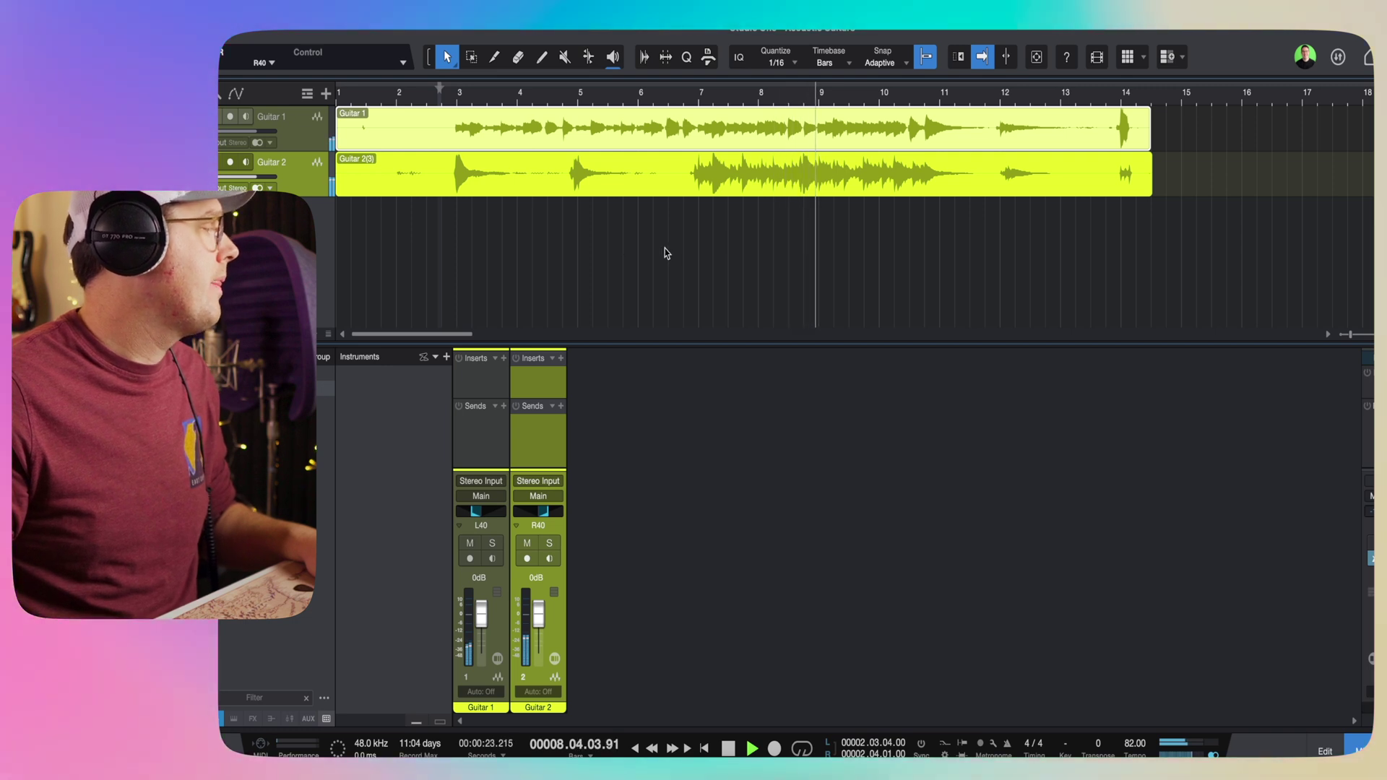
key("space")
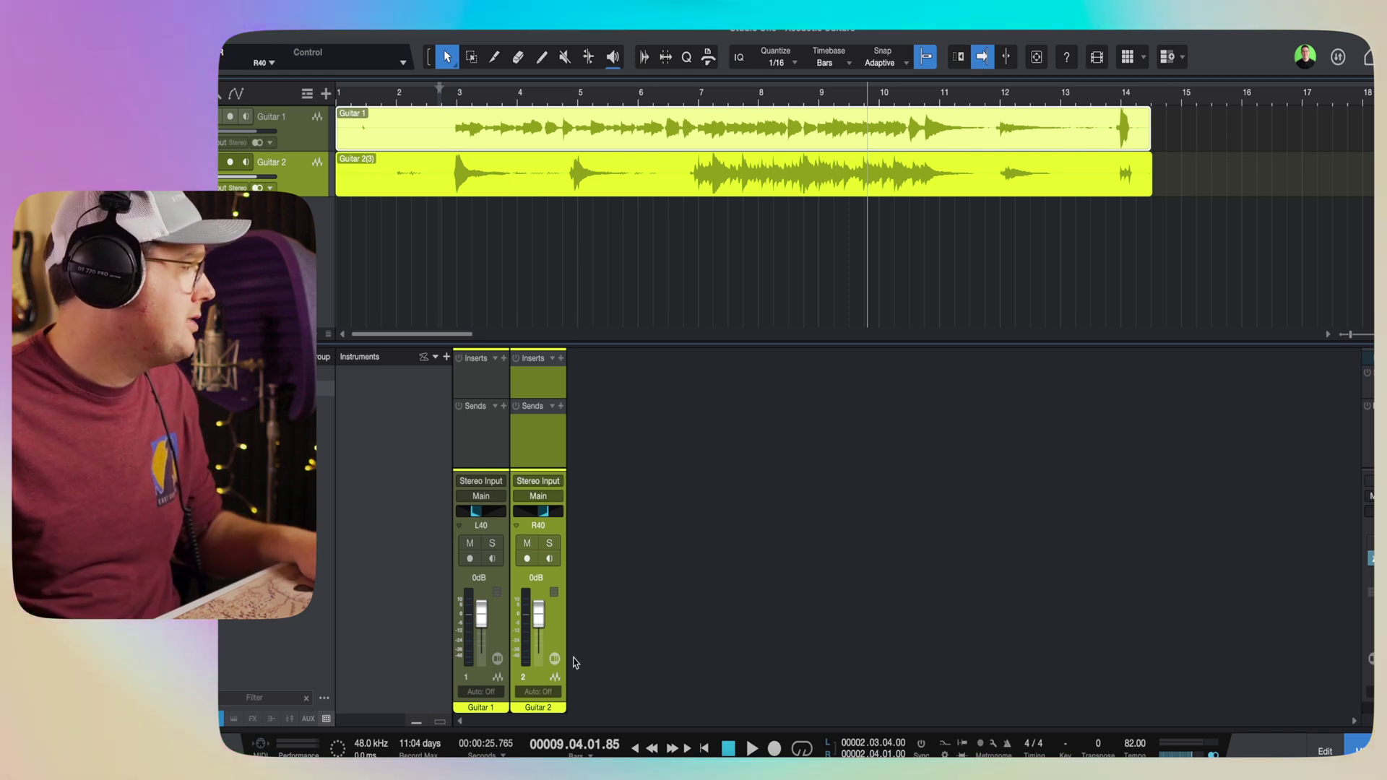
Set Guitar 2's volume to -6.0 dB and play back from bar 7
left_click(536, 578)
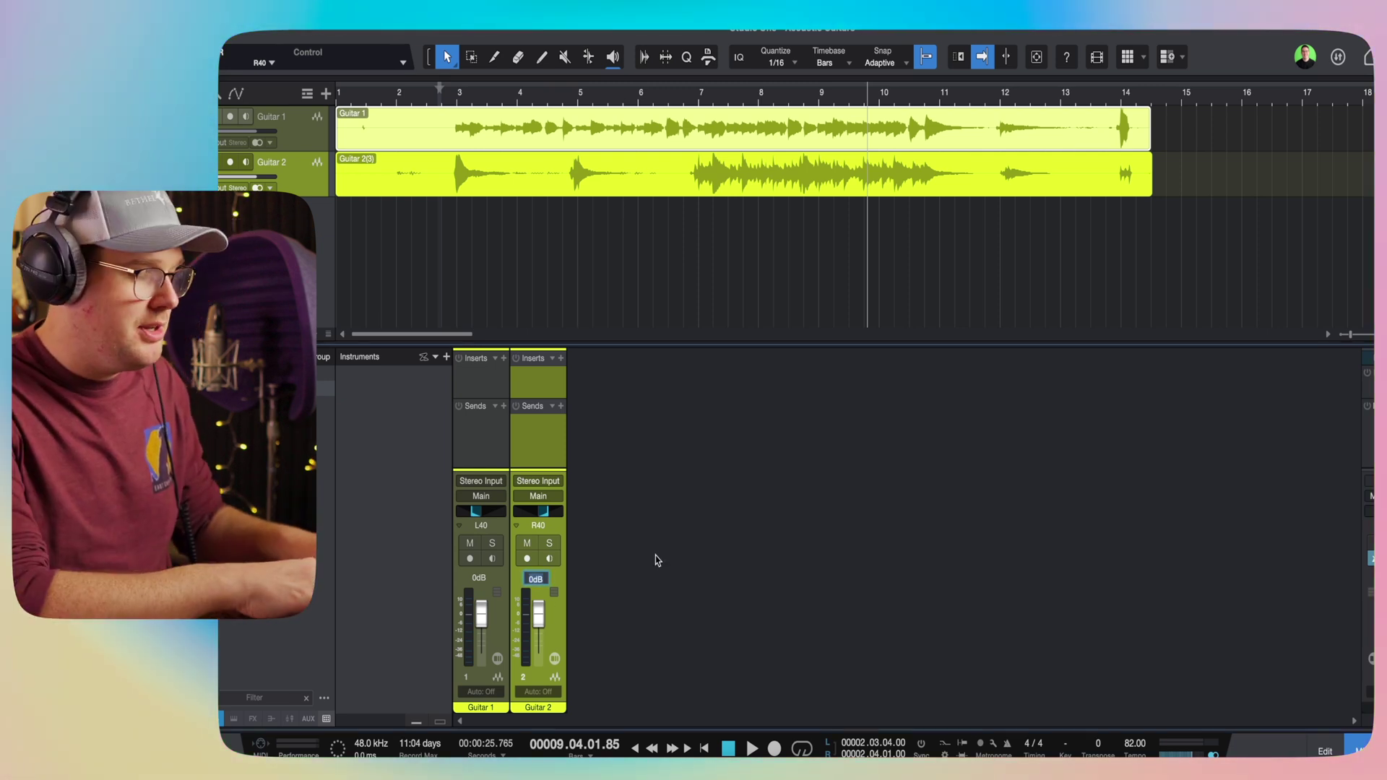
type("-6")
key("Return")
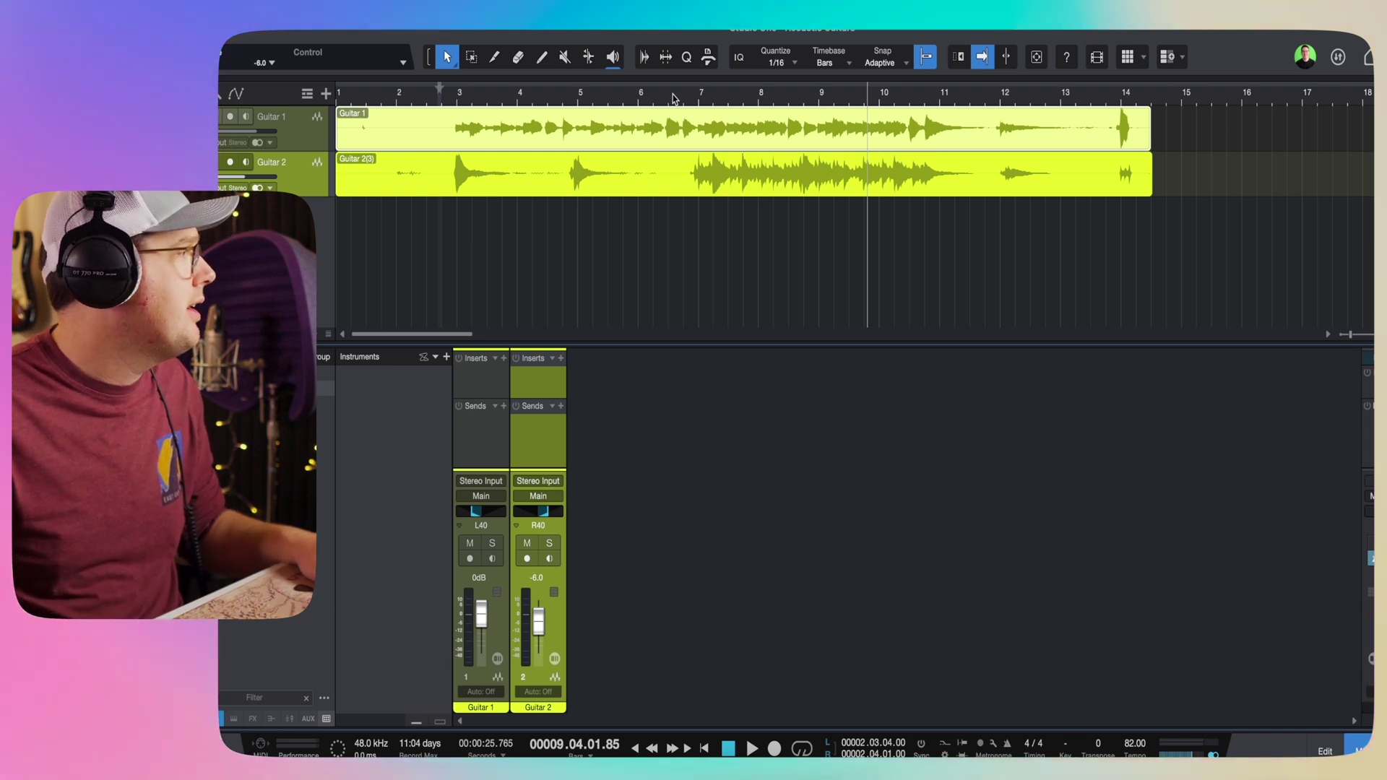
left_click(696, 94)
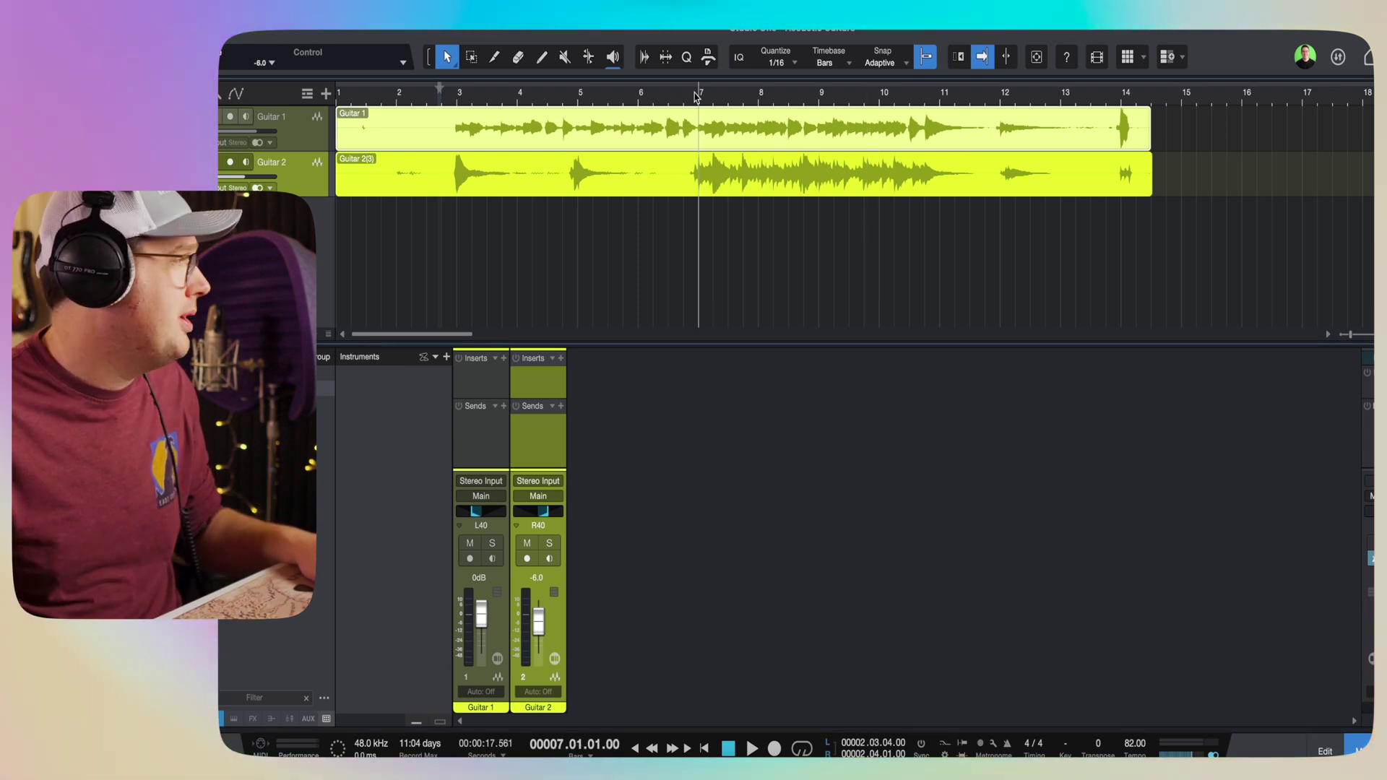
key("space")
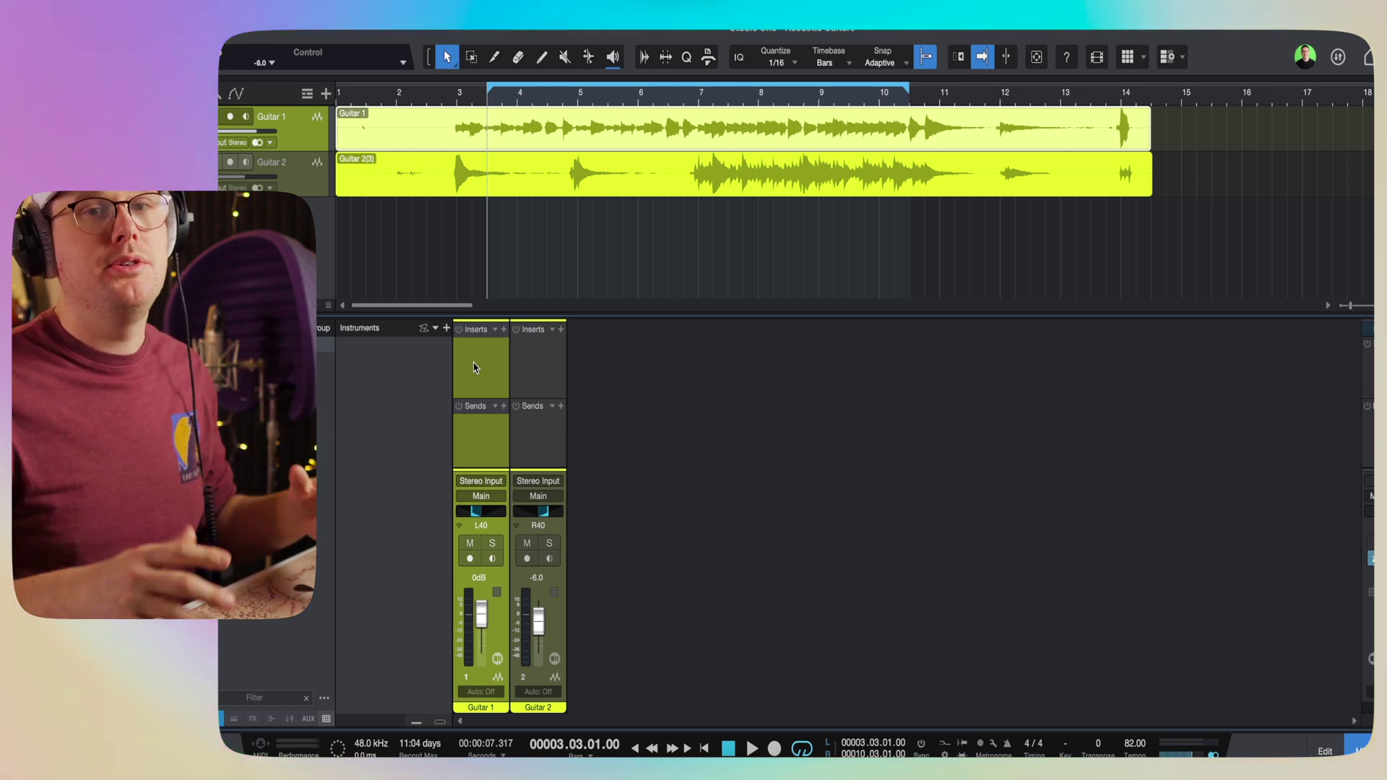
Add the PreSonus Fat Channel insert to Guitar 1
left_click(503, 330)
scroll(578, 548, "down", 5)
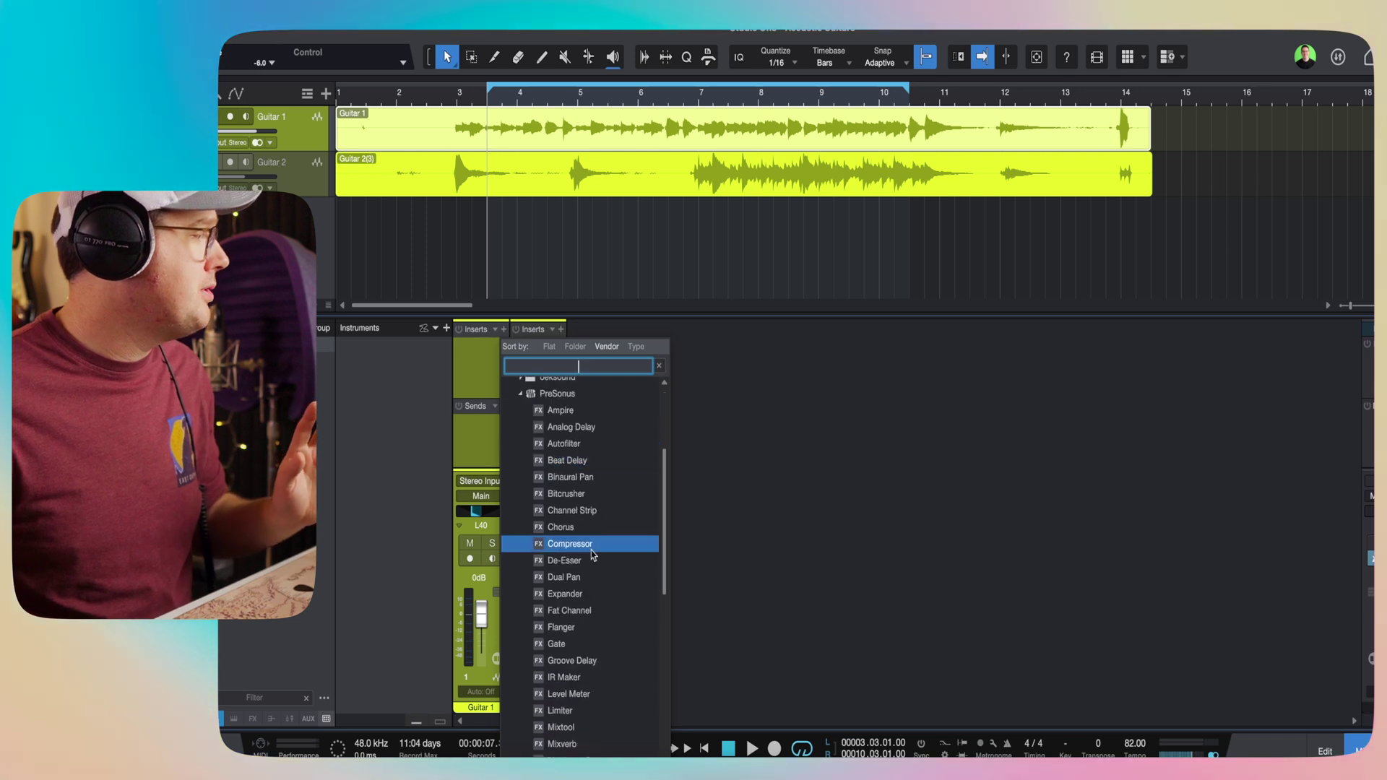
left_click(597, 536)
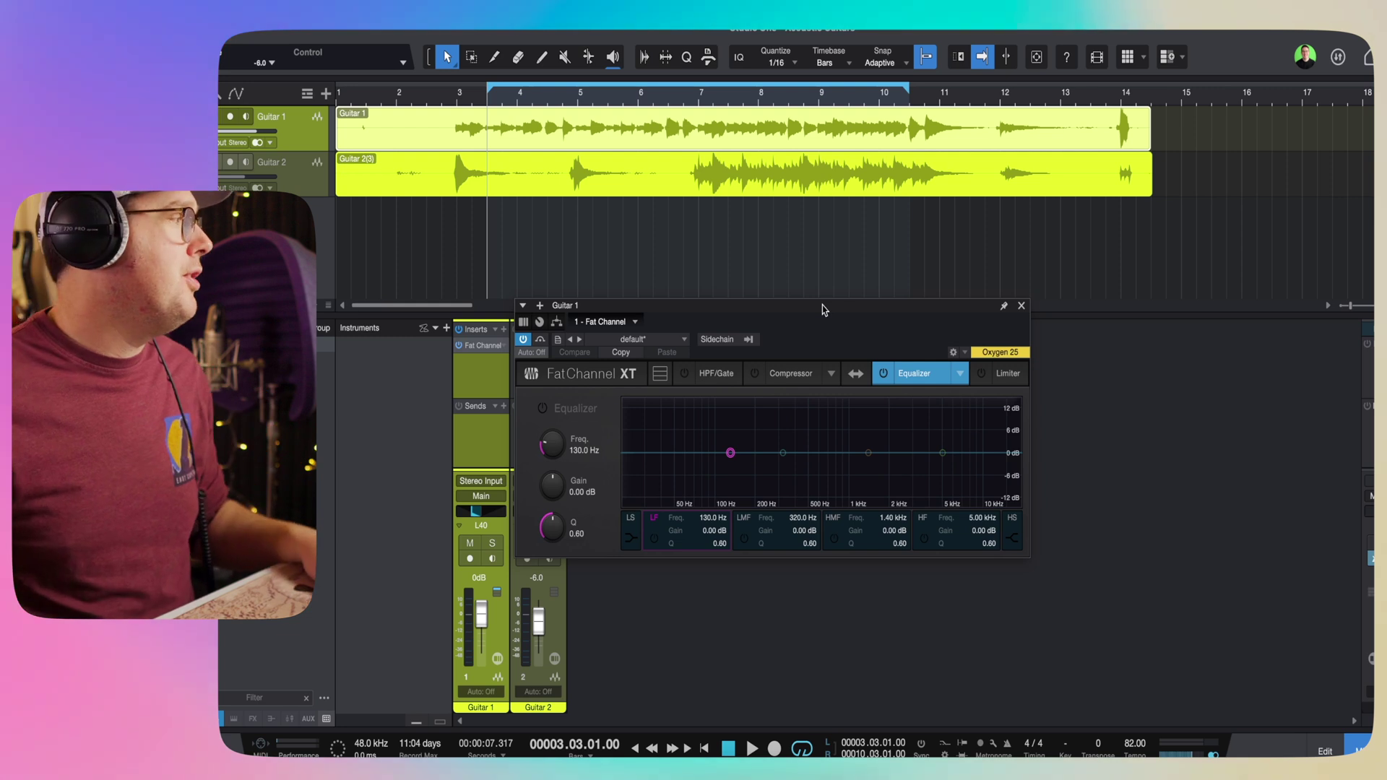
Move the Fat Channel EQ before the compressor, switch it on, solo Guitar 1, and start playback
left_click(856, 375)
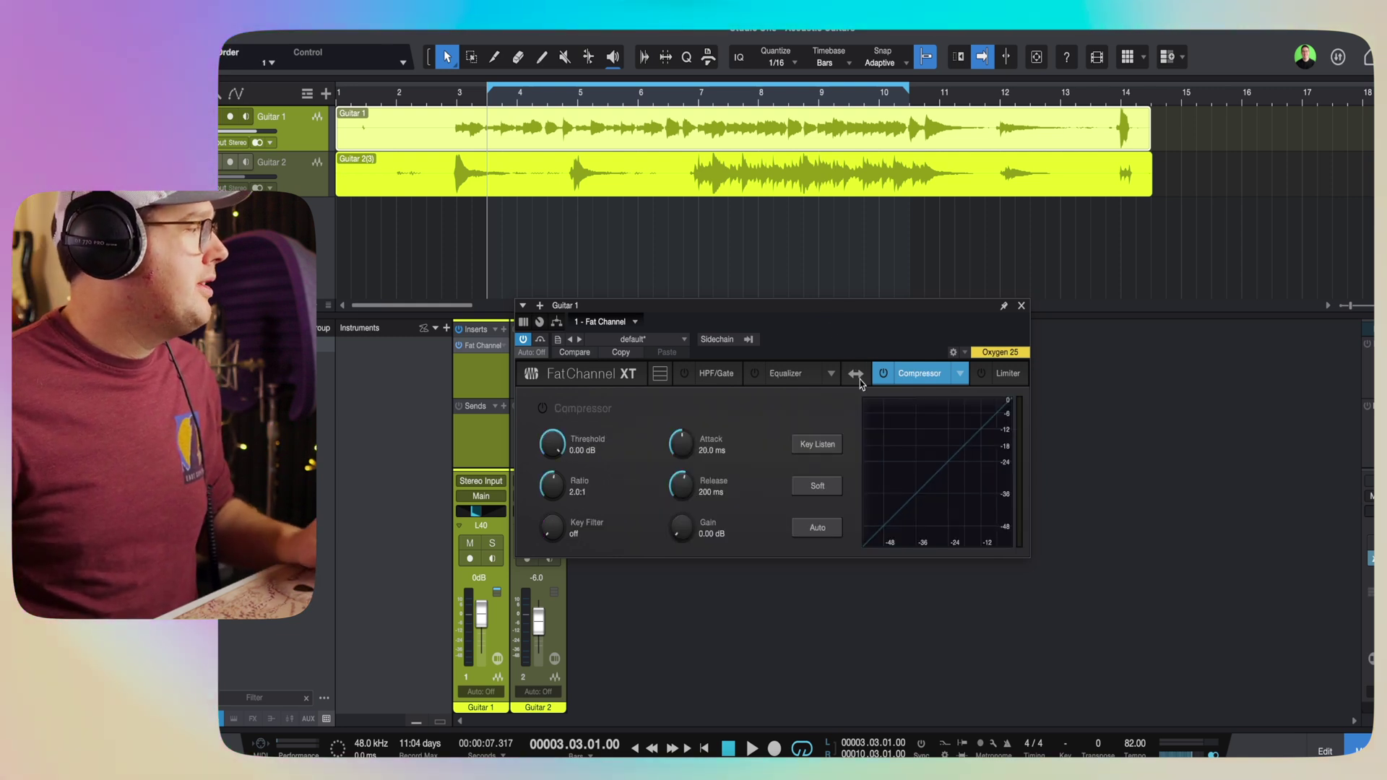
left_click(792, 377)
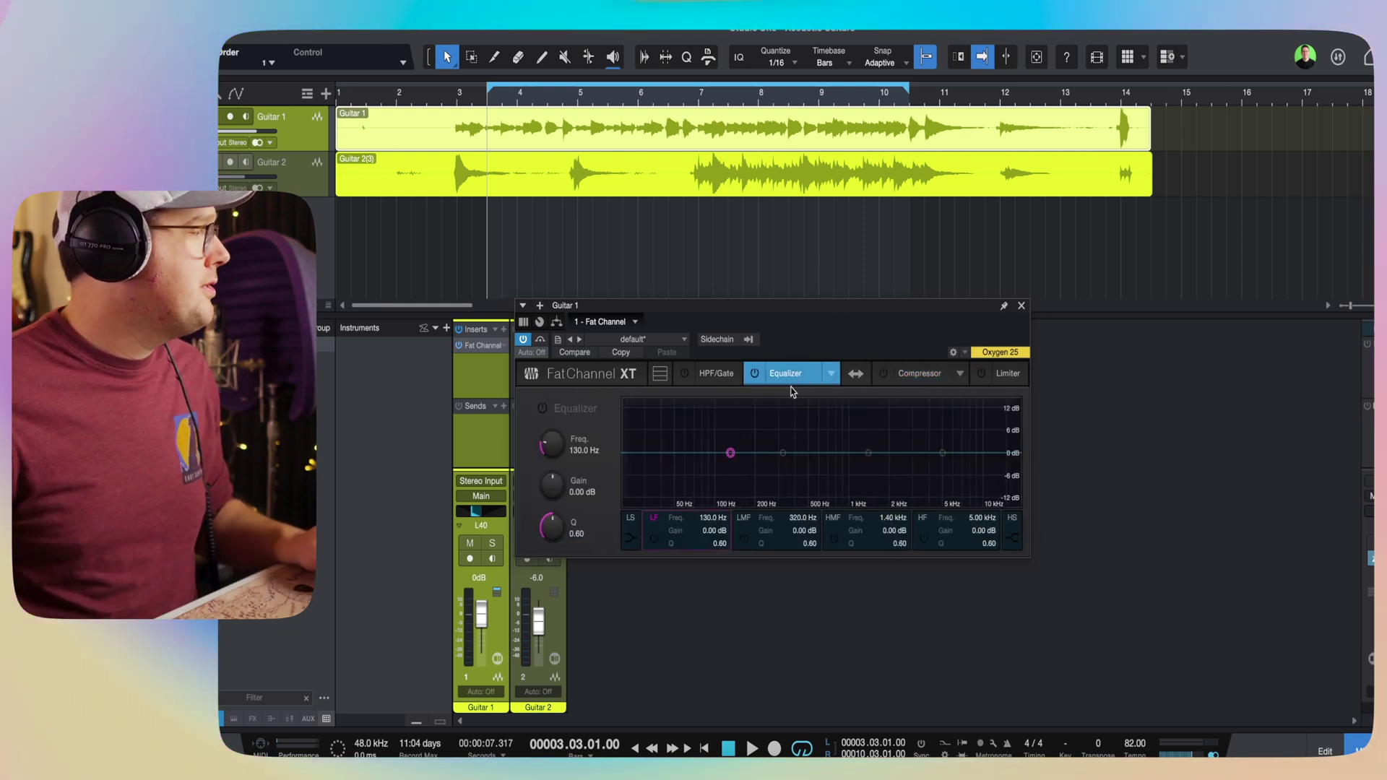
left_click(755, 374)
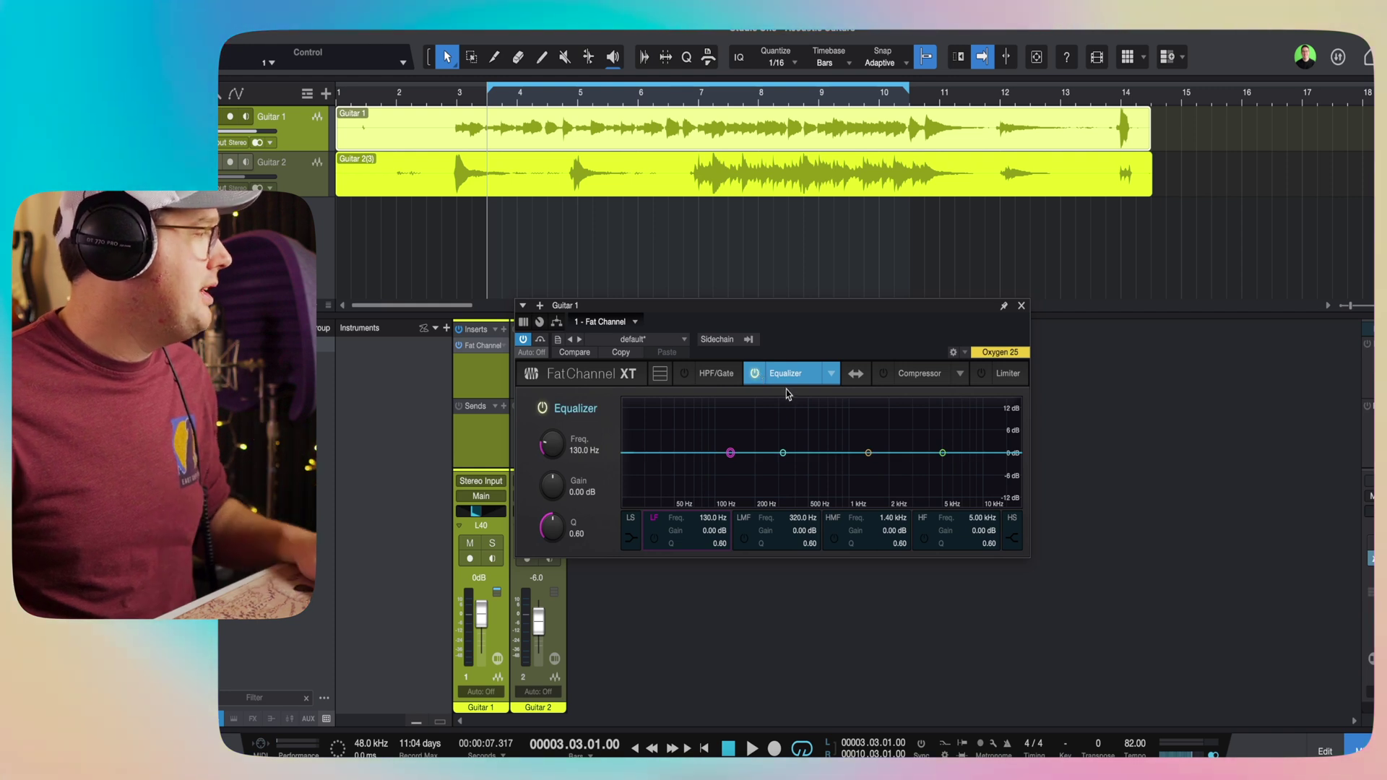
key("s")
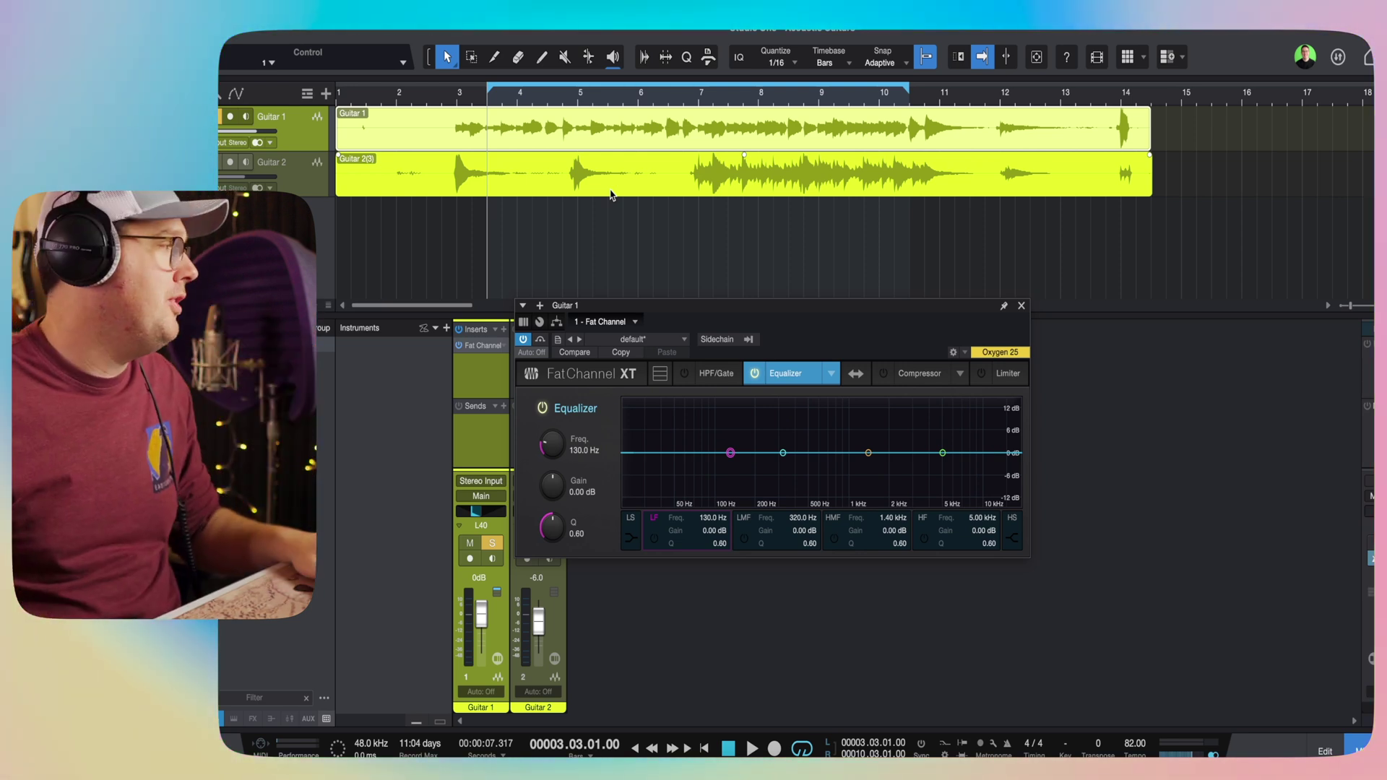
left_click(782, 452)
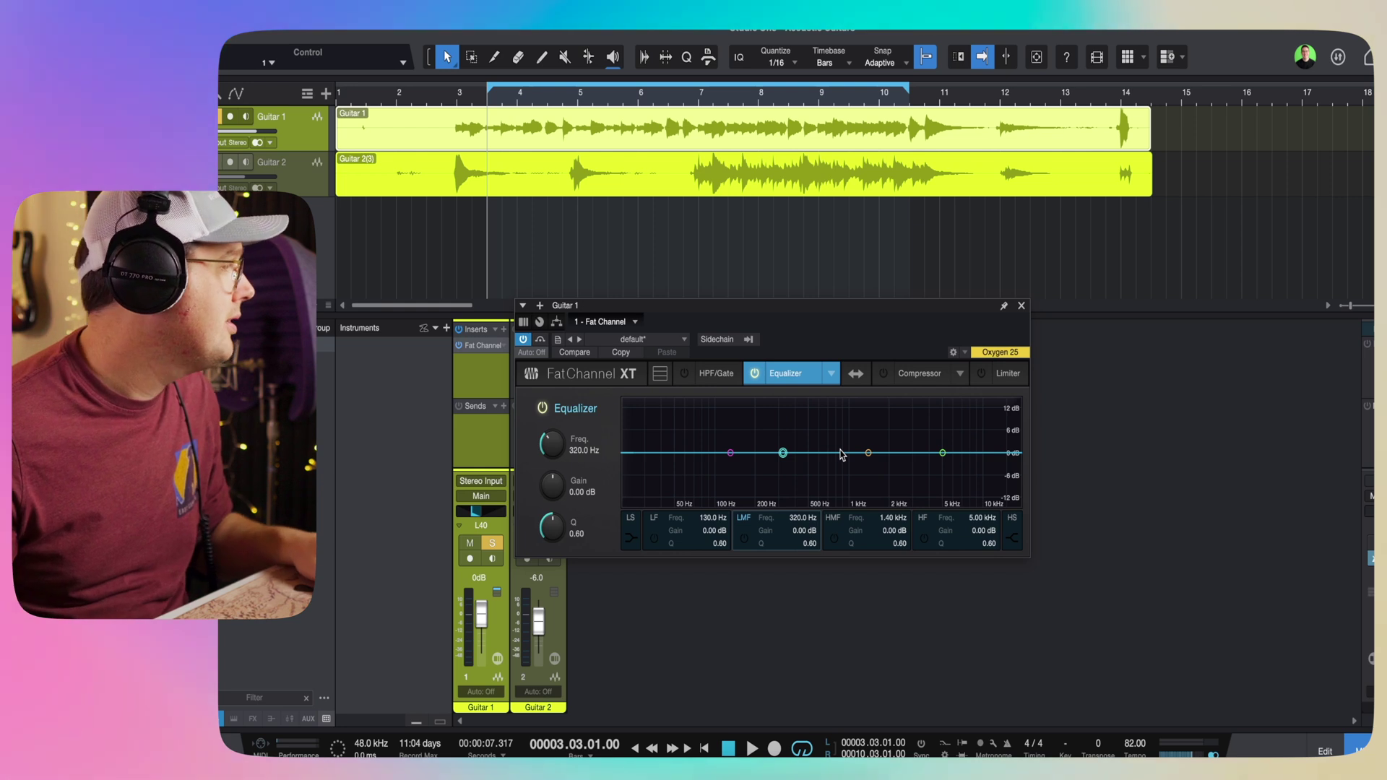
key("space")
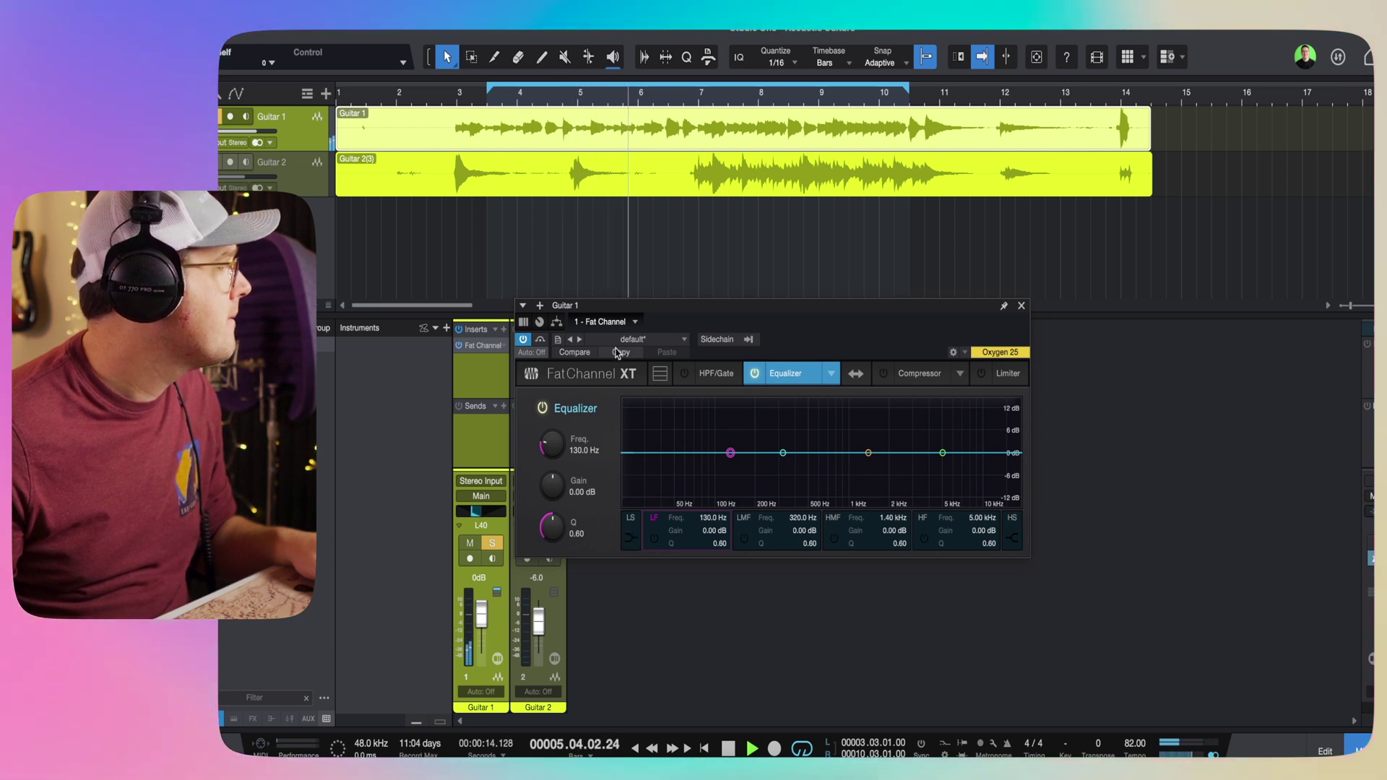
left_click(711, 375)
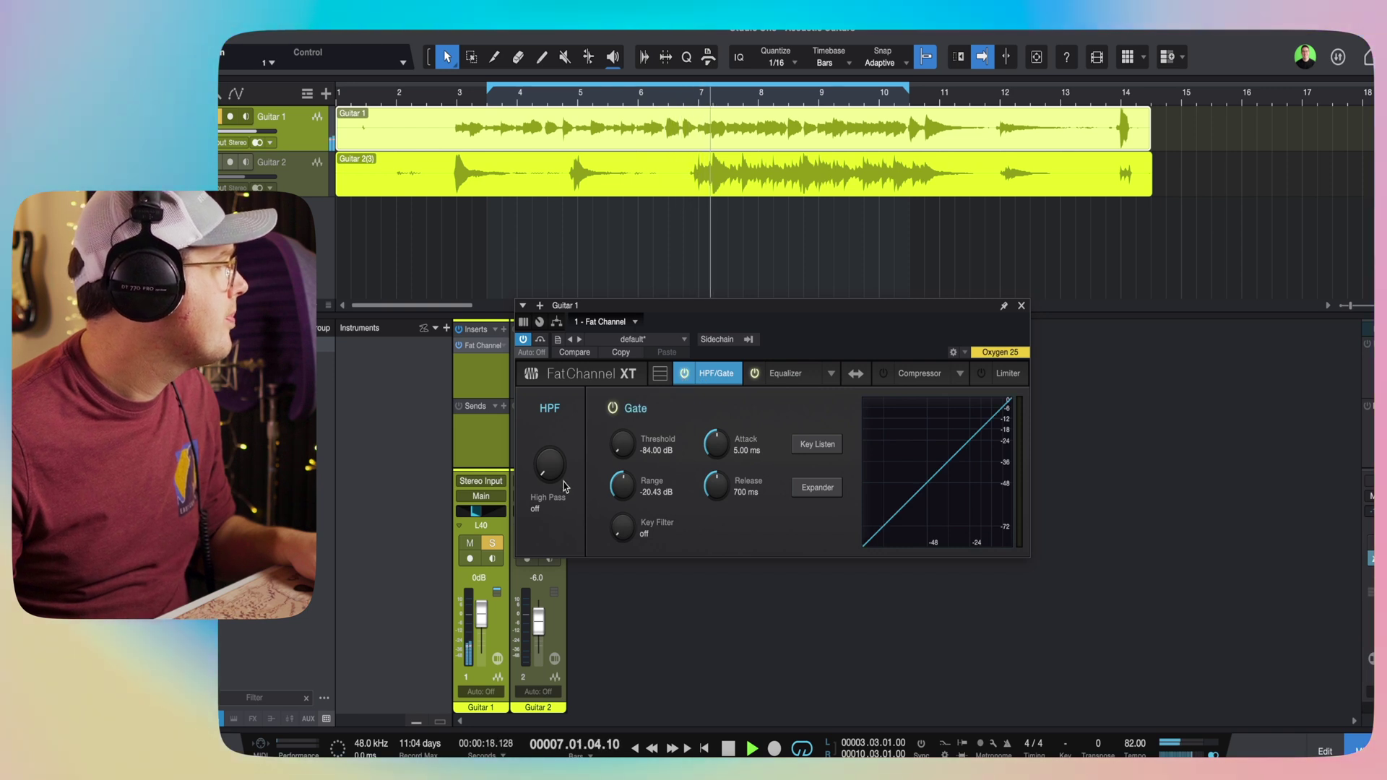
Enable the high-pass filter, cut the low-mid band 3 dB at 314 Hz, and lift 8.77 kHz
left_click_drag(551, 461, 554, 424)
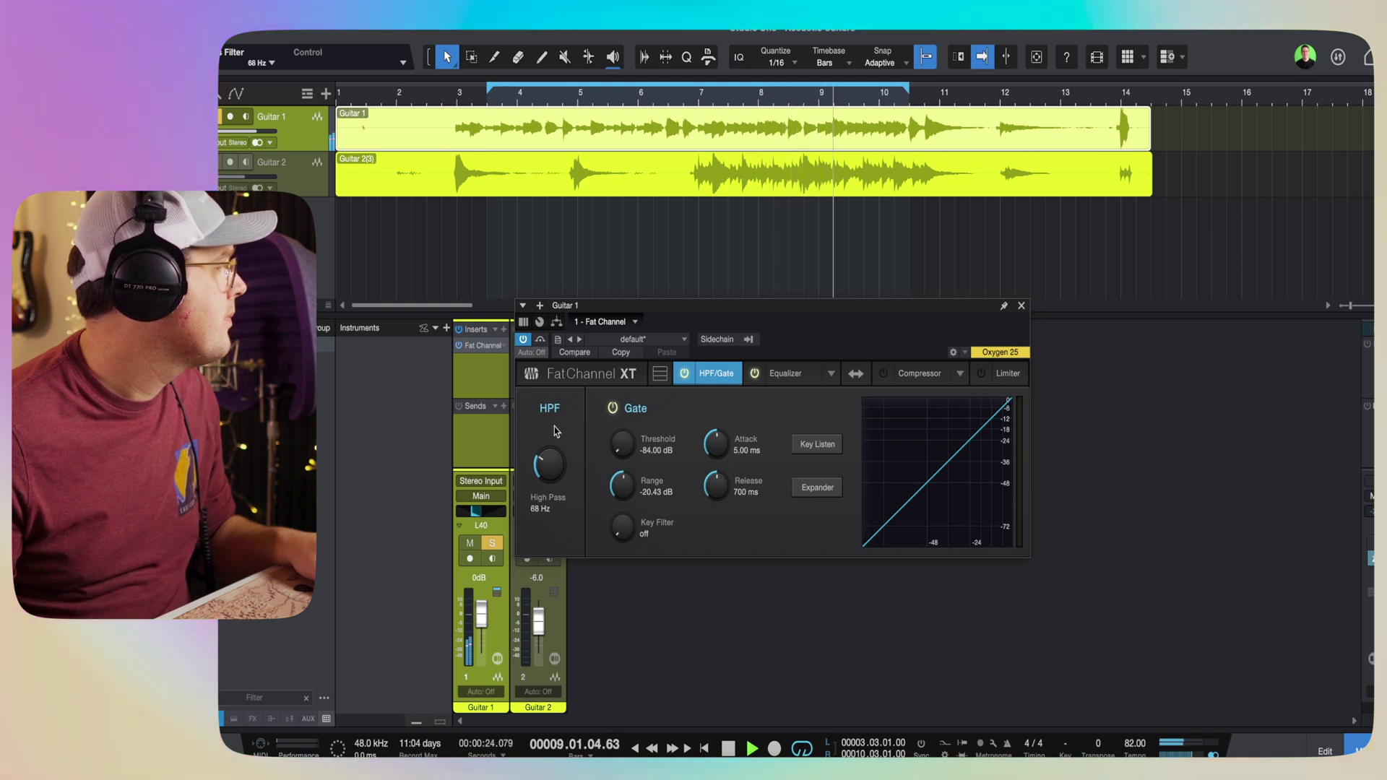
left_click(785, 372)
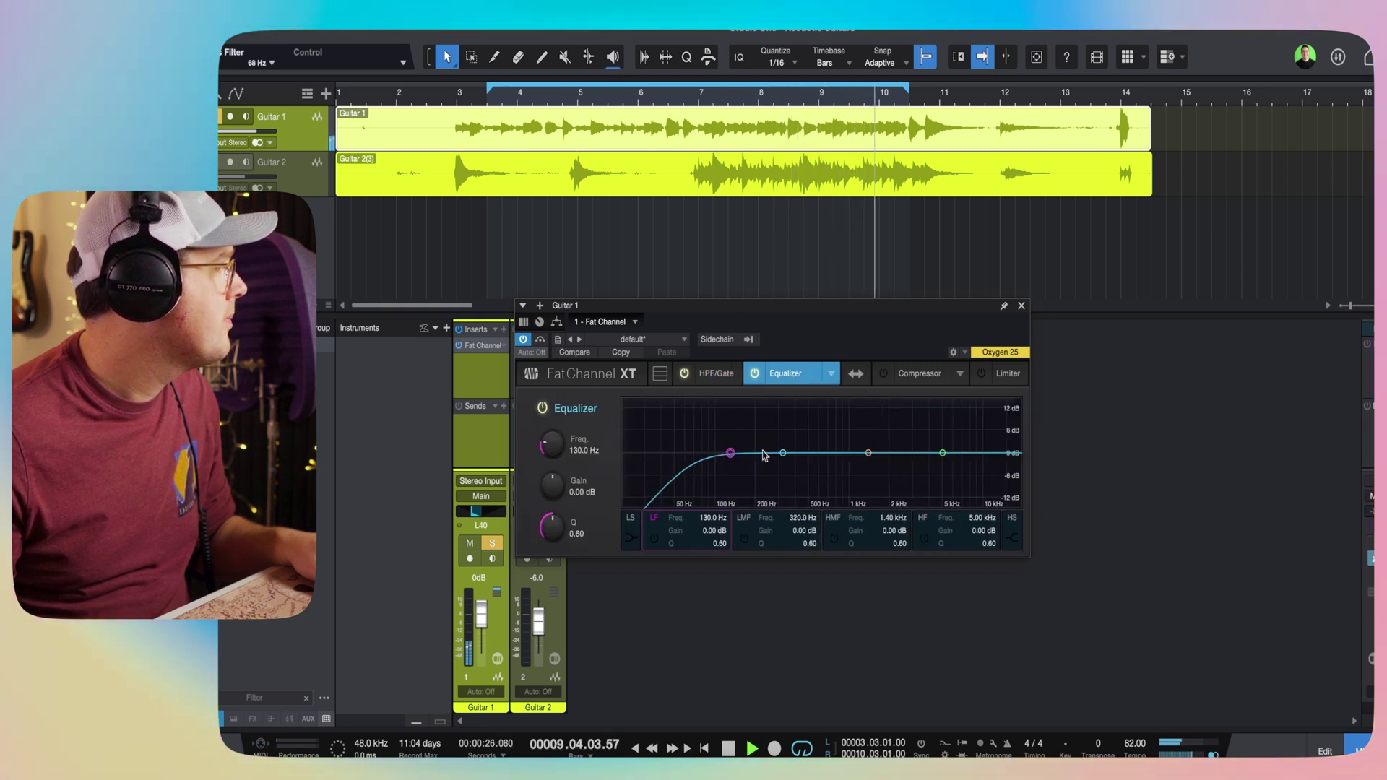
mouse_move(783, 452)
left_mouse_down()
mouse_move(784, 413)
mouse_move(806, 414)
mouse_move(780, 412)
mouse_move(823, 401)
mouse_move(791, 399)
mouse_move(775, 416)
mouse_move(785, 469)
left_mouse_up()
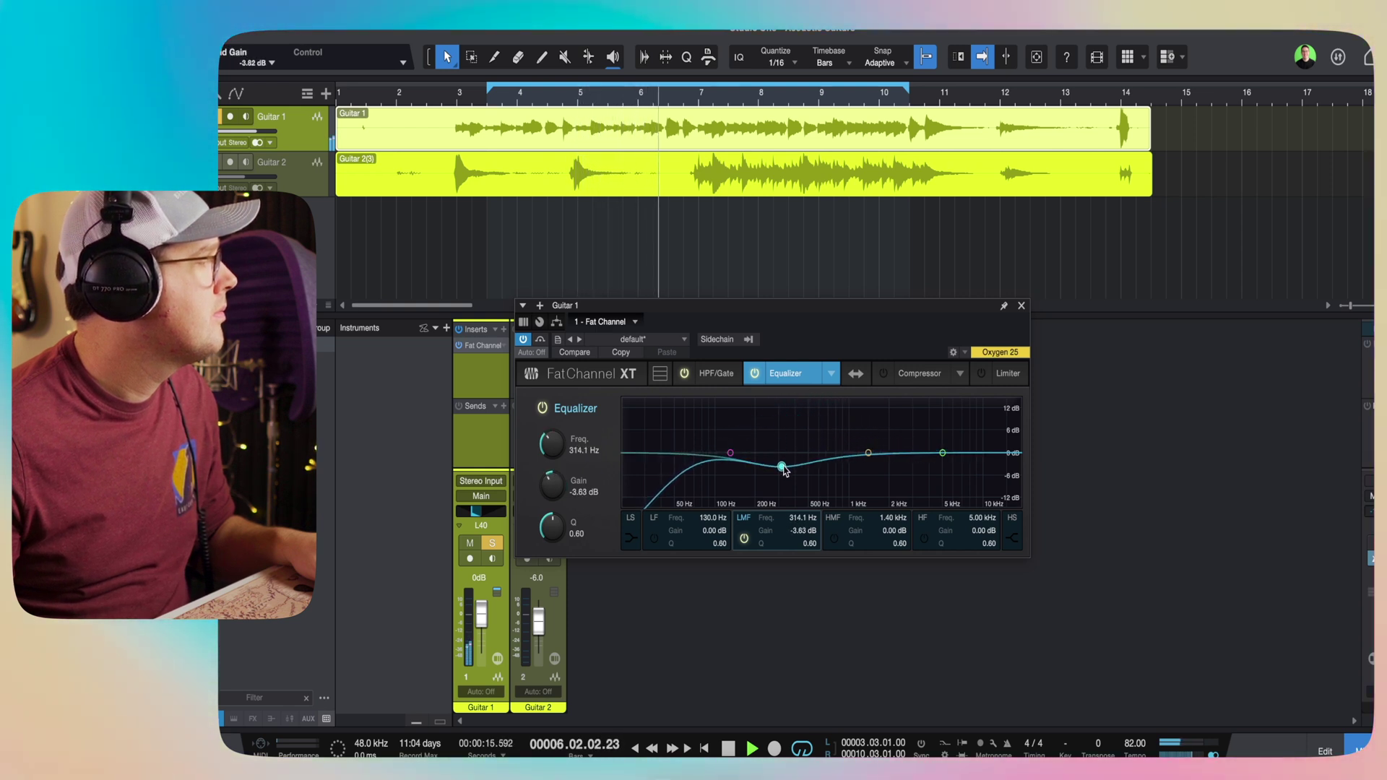
left_click(942, 454)
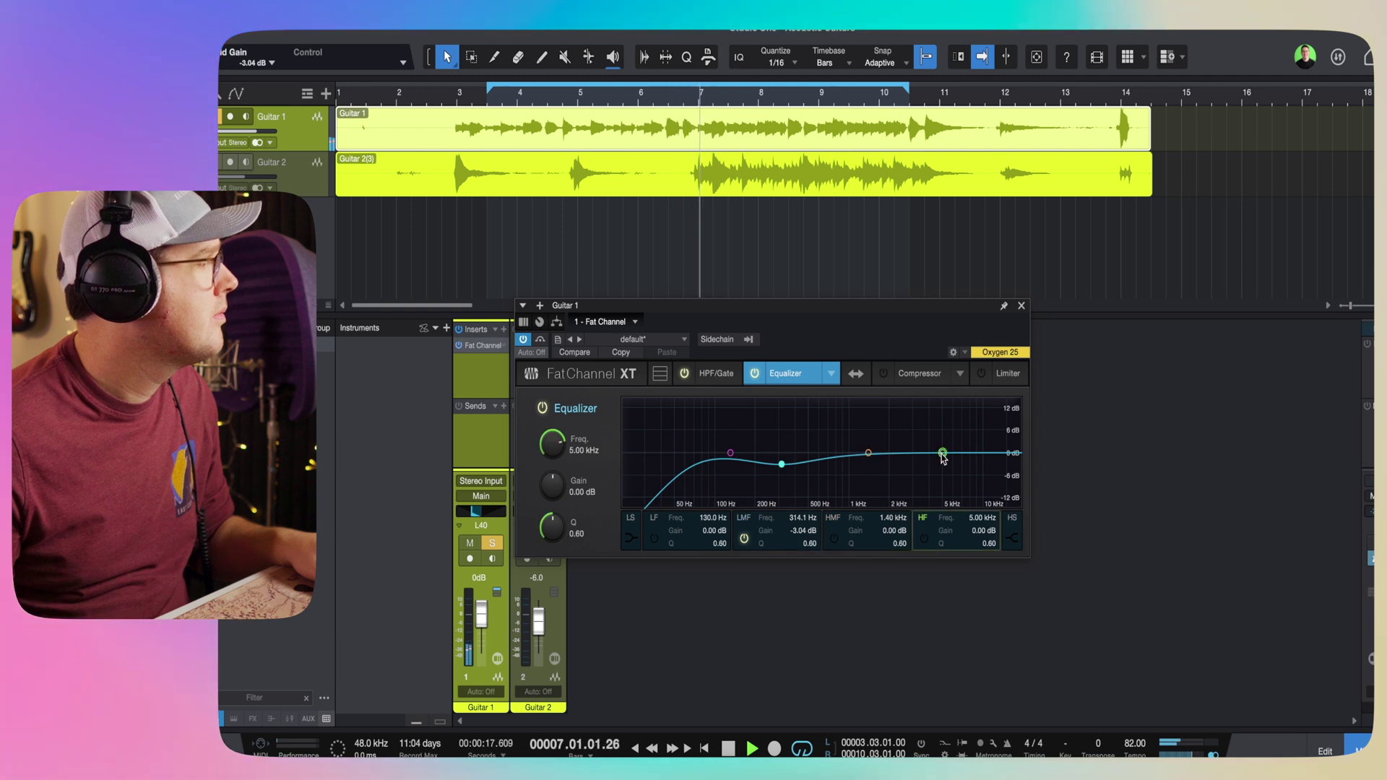
mouse_move(957, 438)
left_mouse_down()
mouse_move(990, 434)
mouse_move(977, 453)
left_mouse_up()
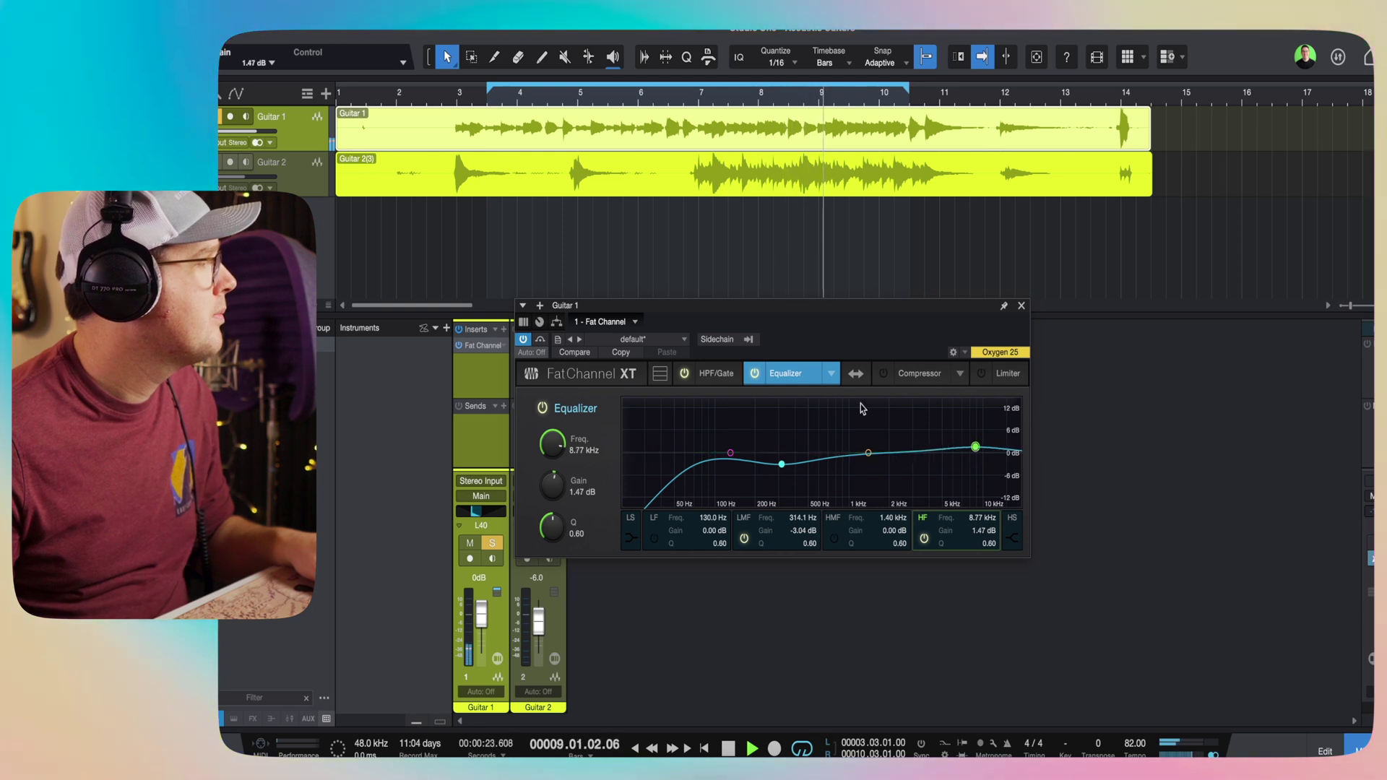
key("space")
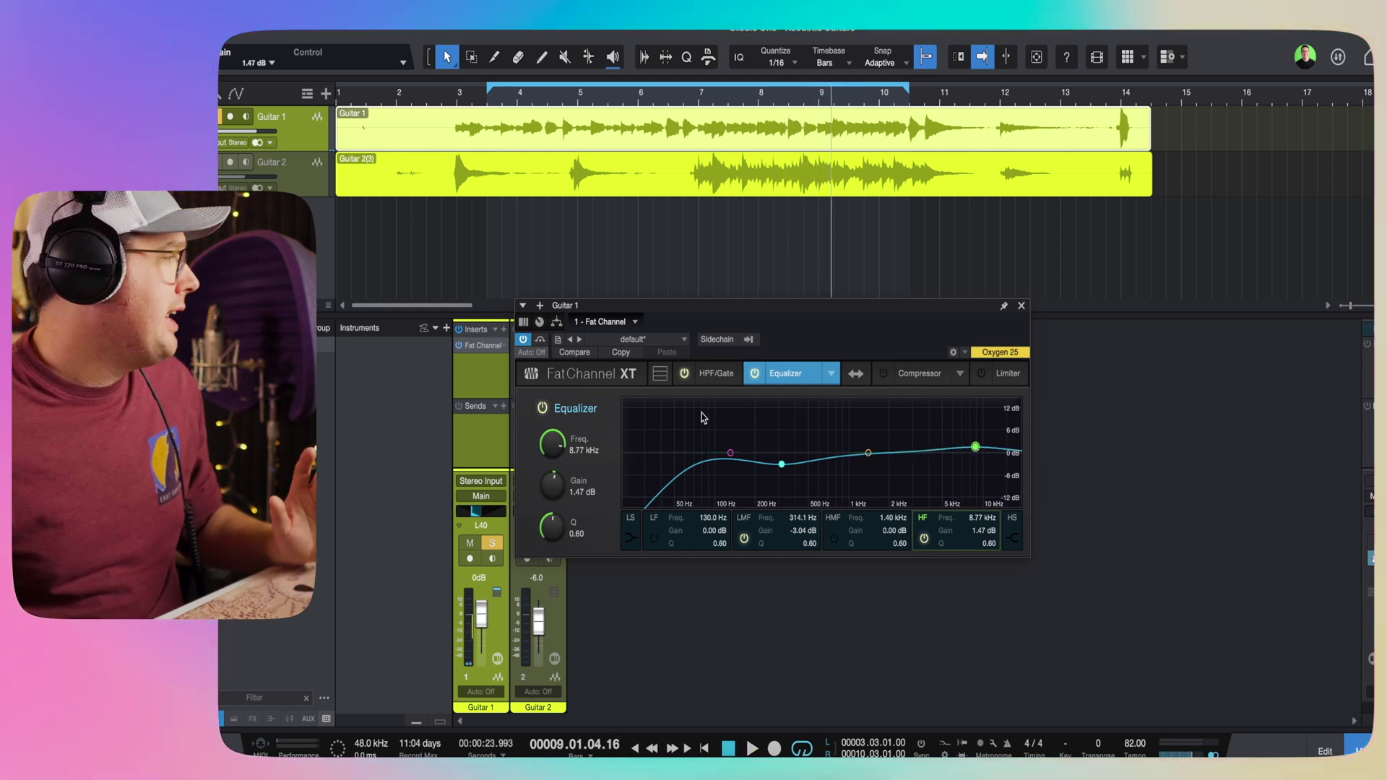
Compare by toggling the low-mid cut off and on, then bypass the whole equalizer
left_click(712, 380)
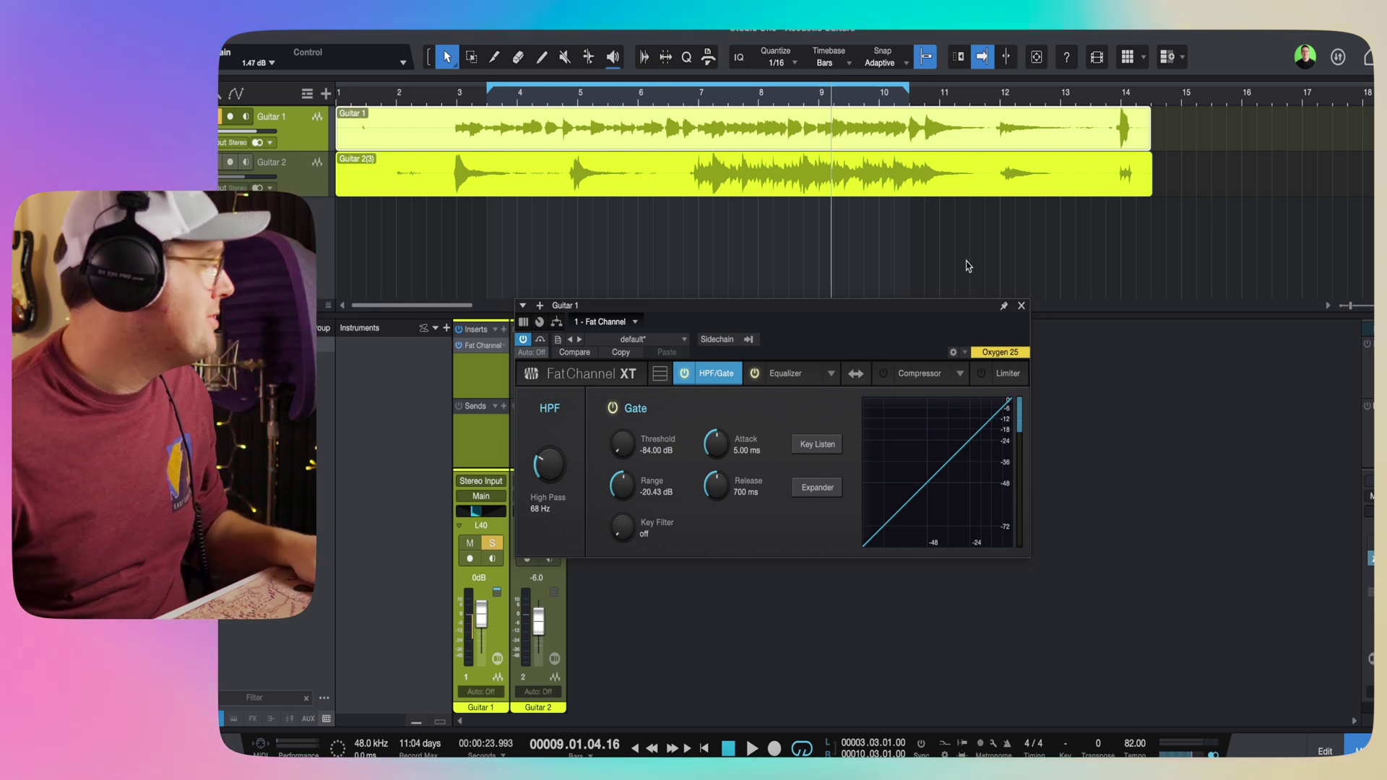
left_click(784, 383)
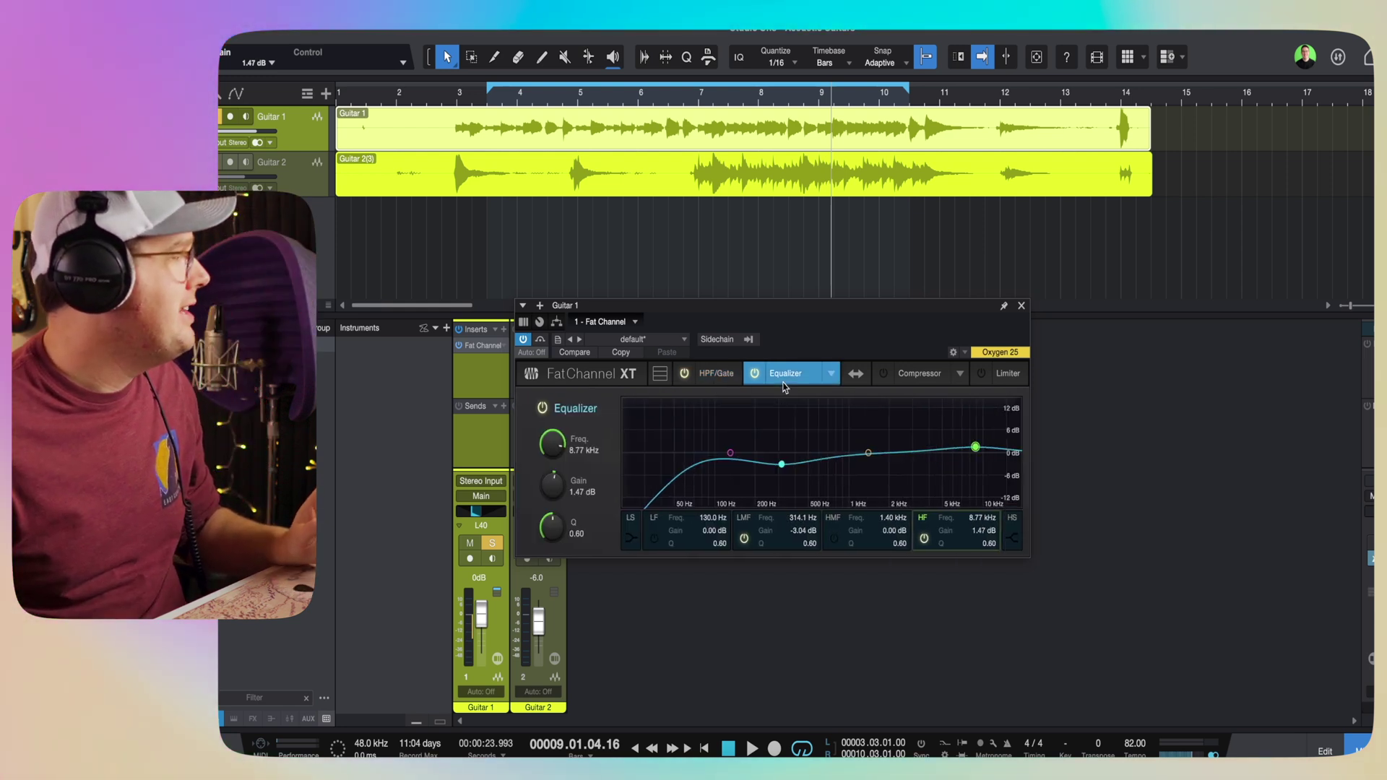
double_click(782, 464)
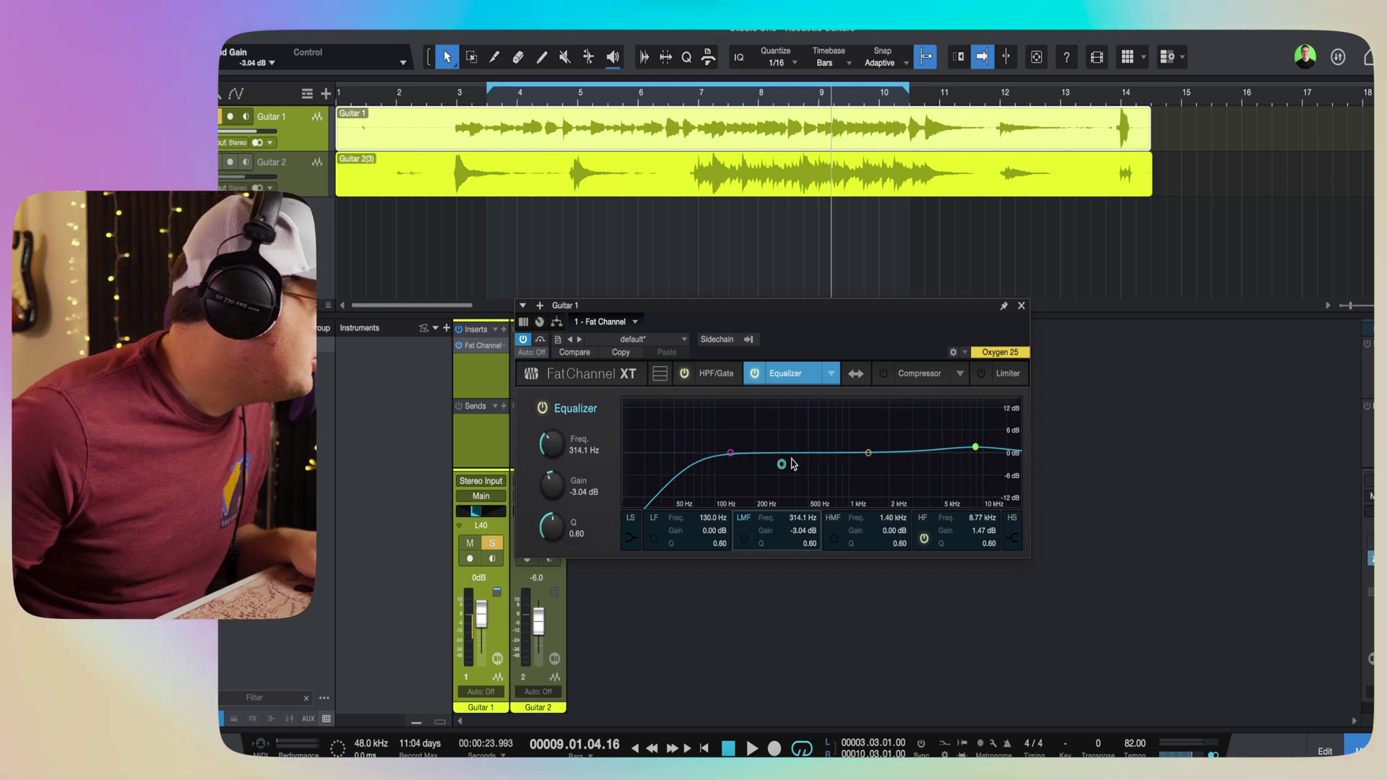
double_click(782, 464)
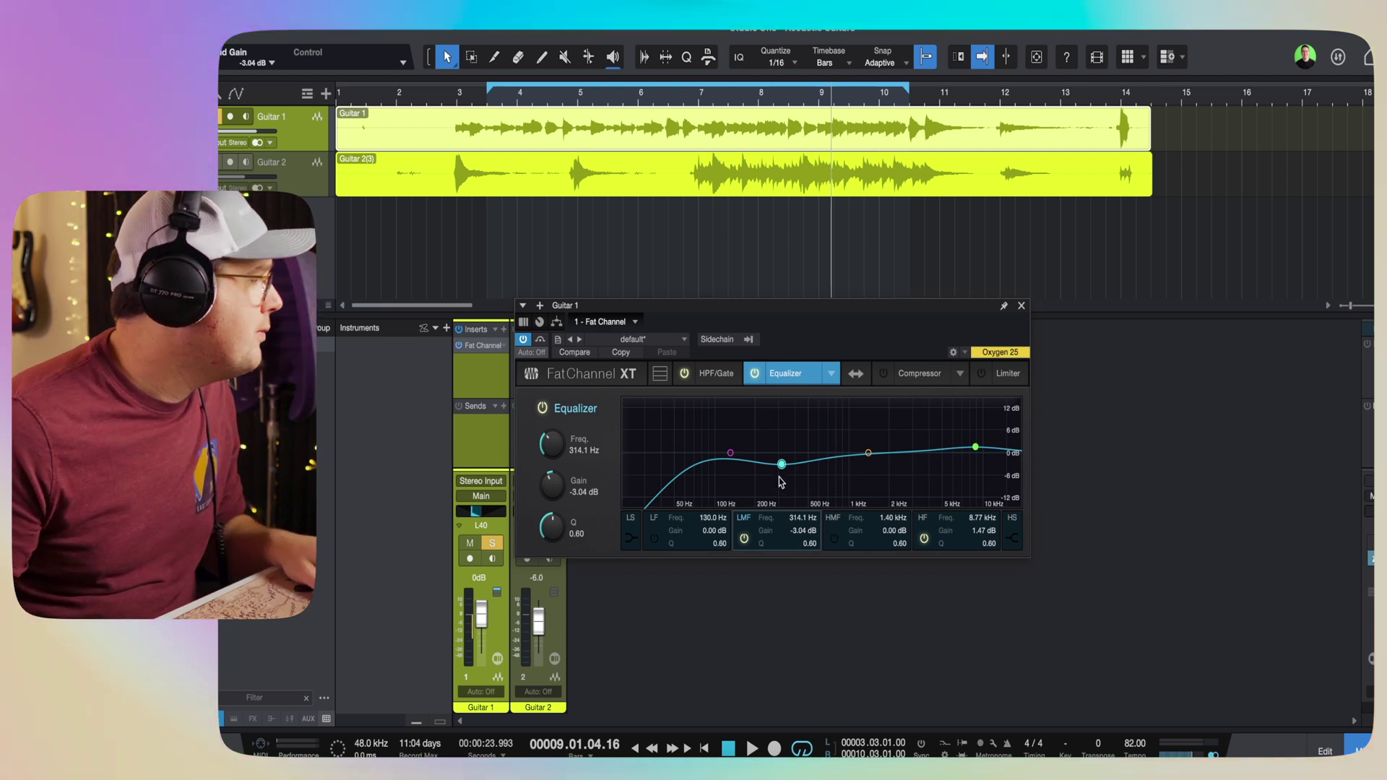
left_click(976, 448)
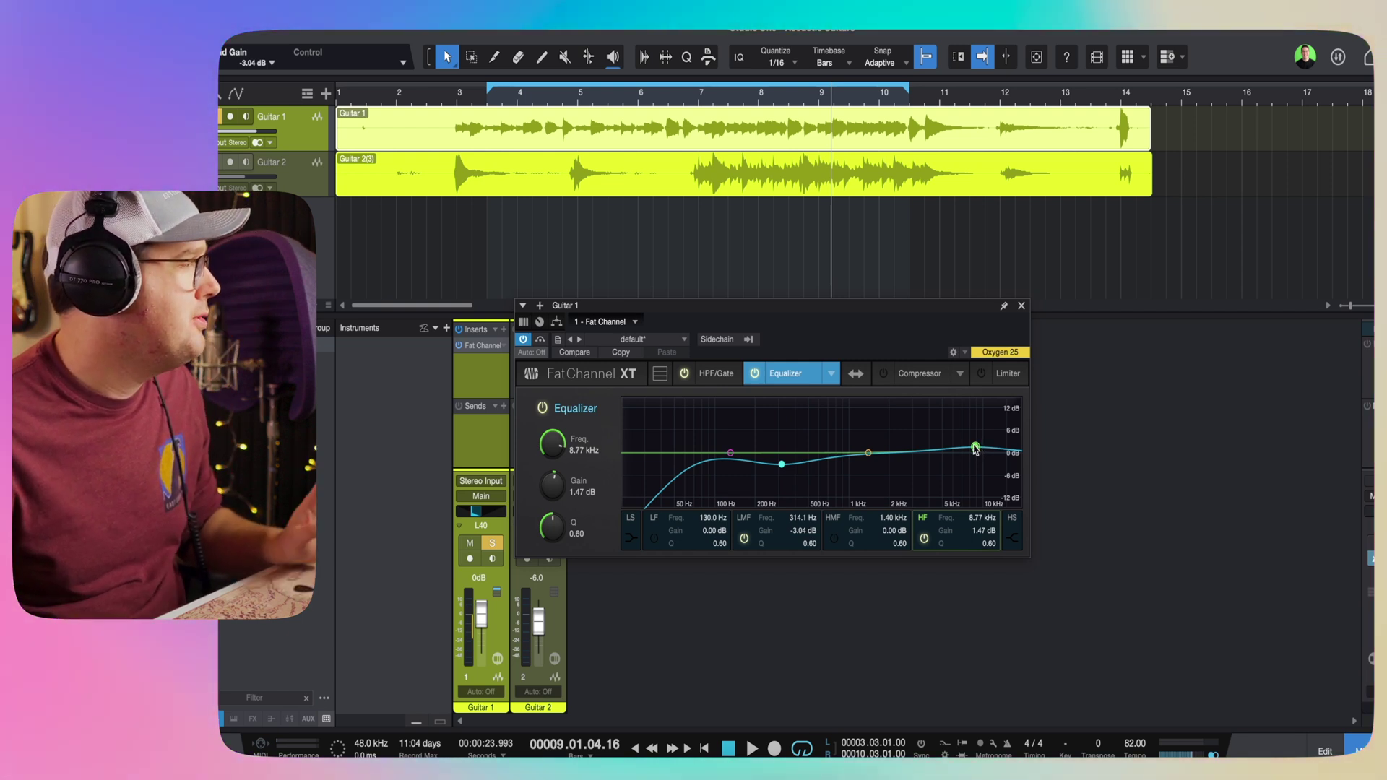
left_click(751, 379)
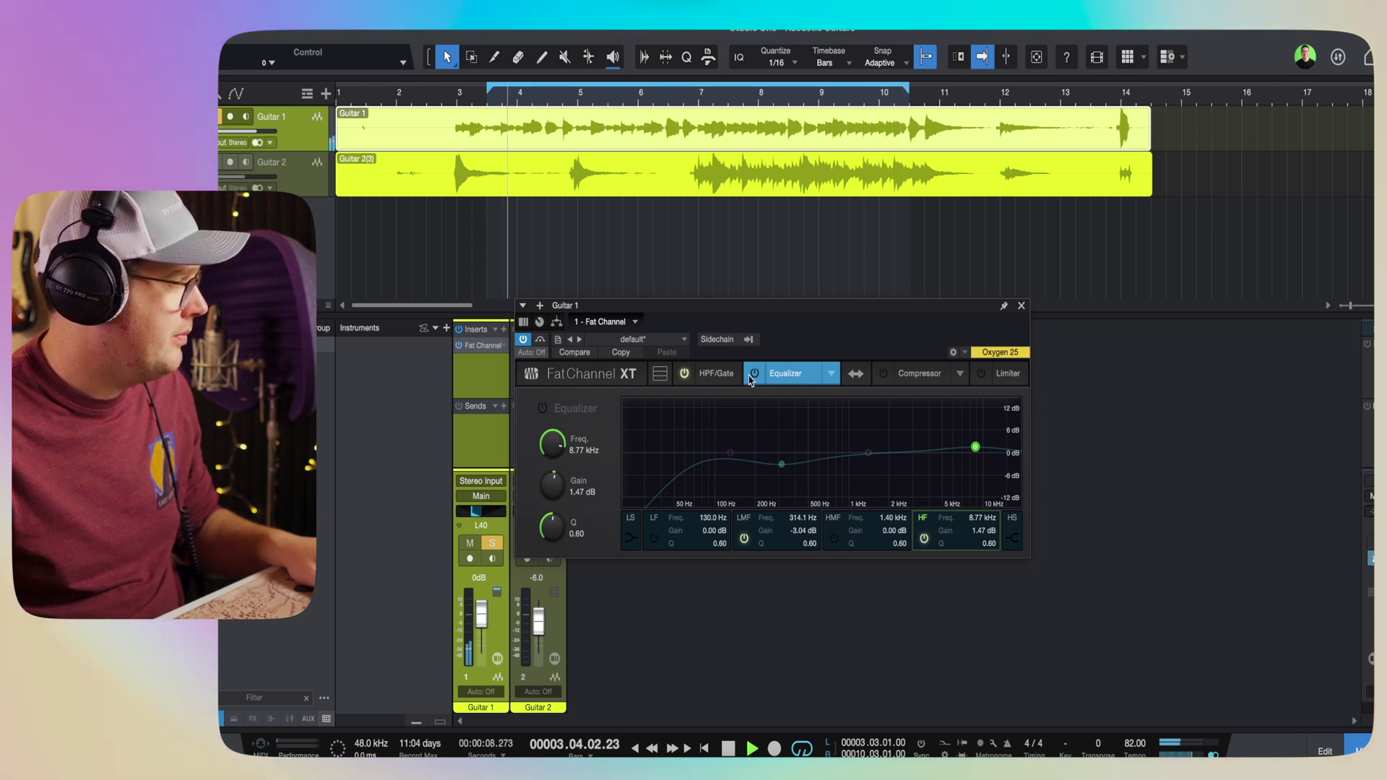
left_click(752, 376)
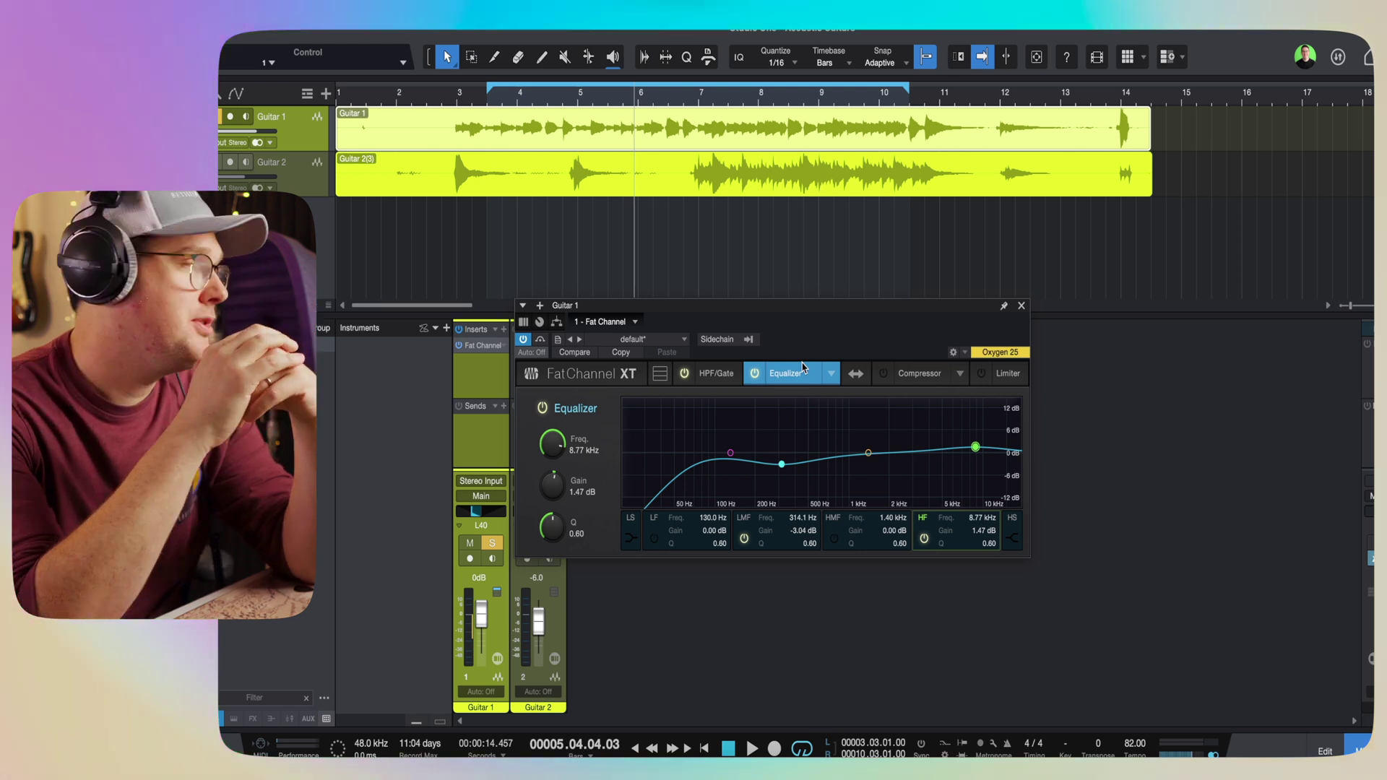
Switch Guitar 1's Fat Channel compressor to the Tube Comp model and start playback
left_click(928, 373)
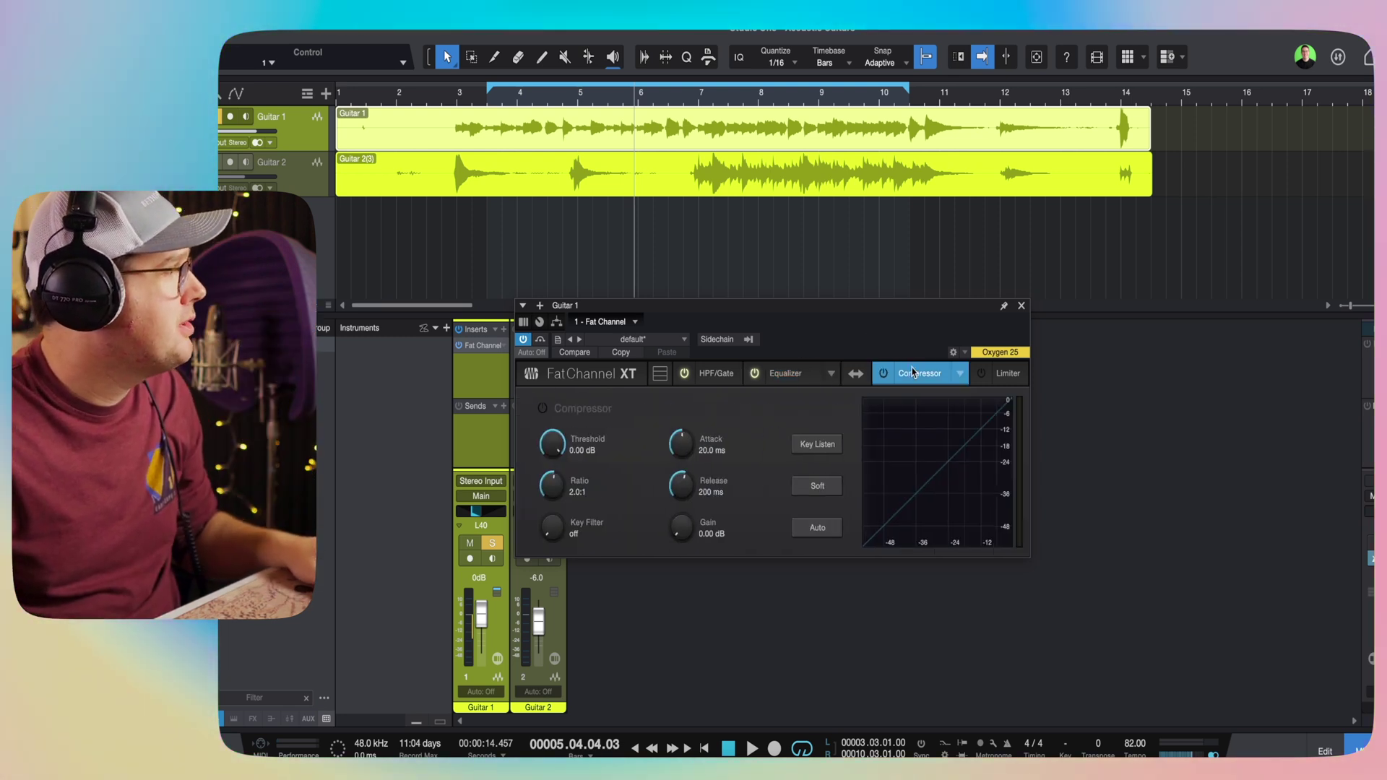
left_click(960, 374)
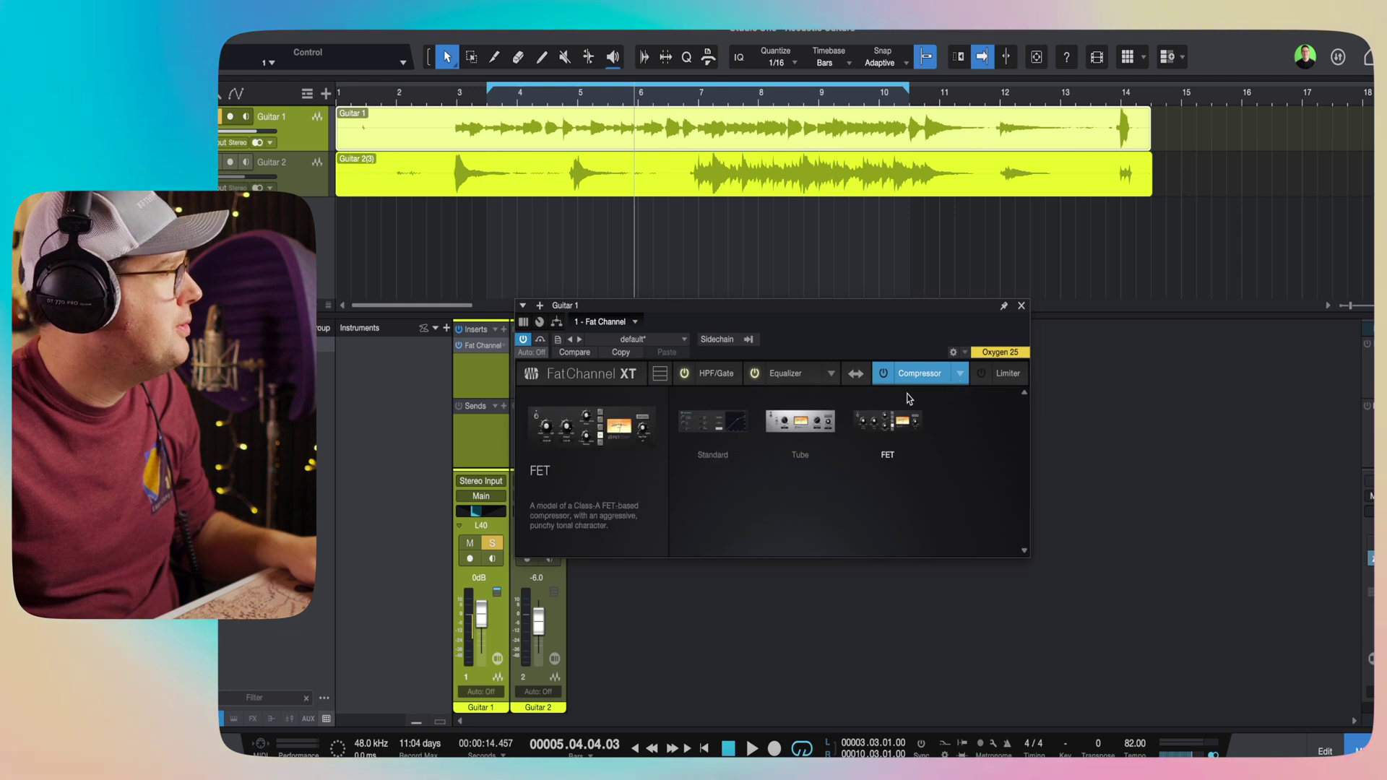
left_click(799, 434)
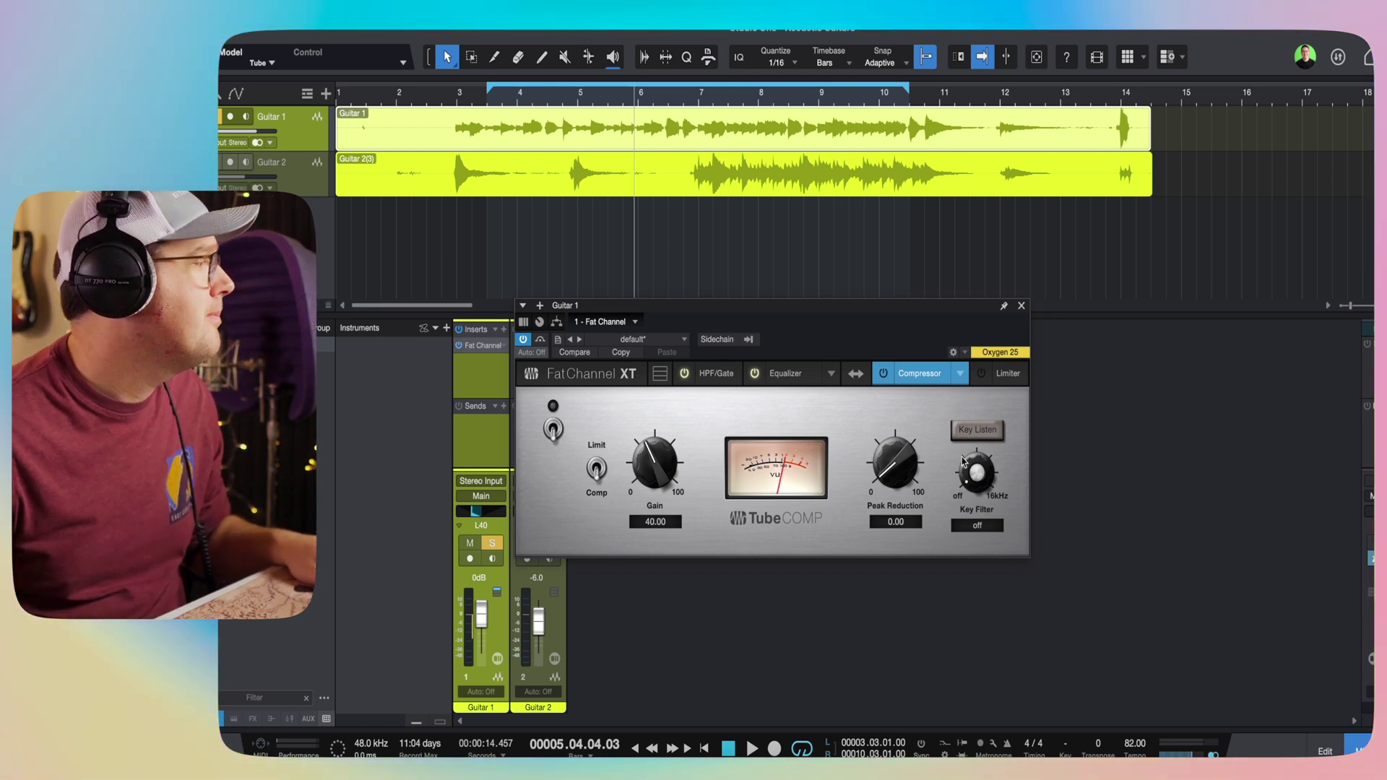
key("space")
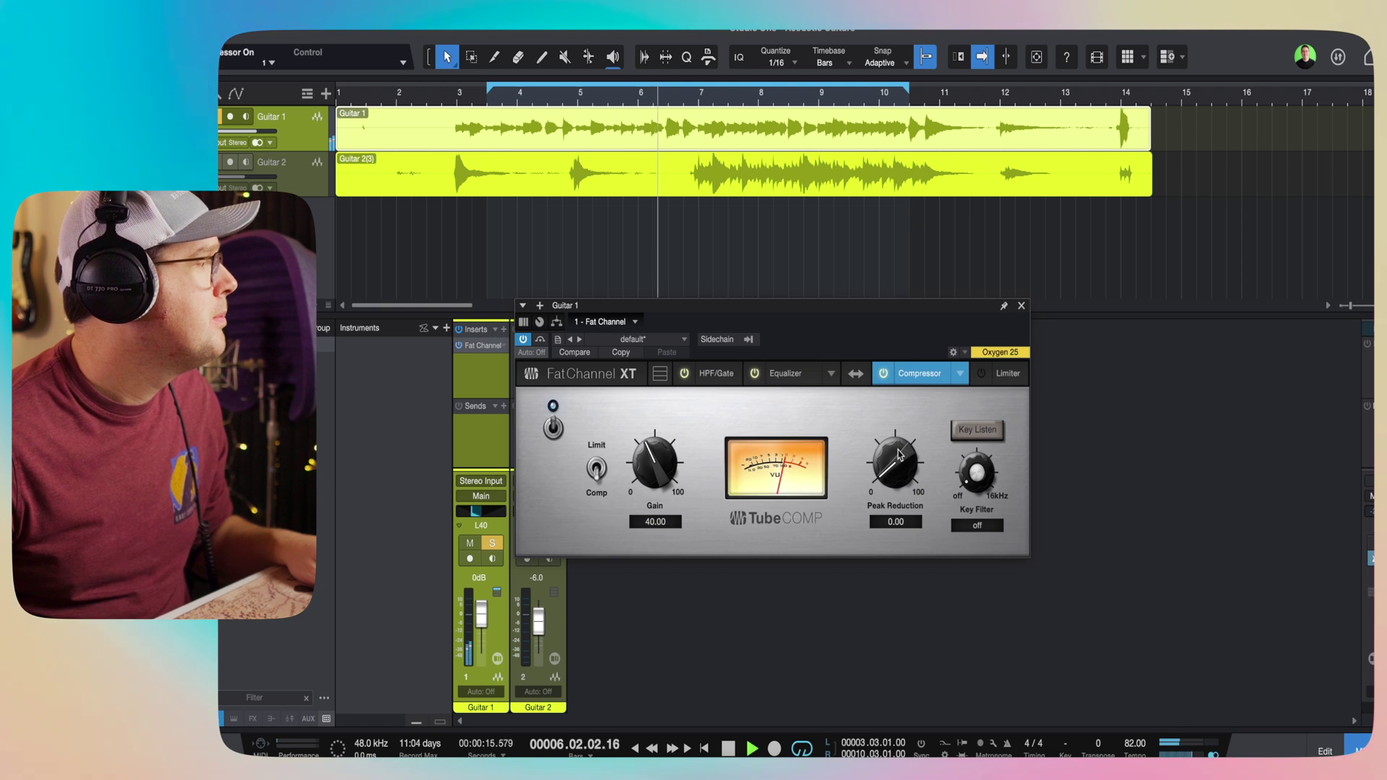
Set the Tube Comp's peak reduction to 84 and gain to 44, toggling bypass to compare
left_click_drag(890, 460, 897, 375)
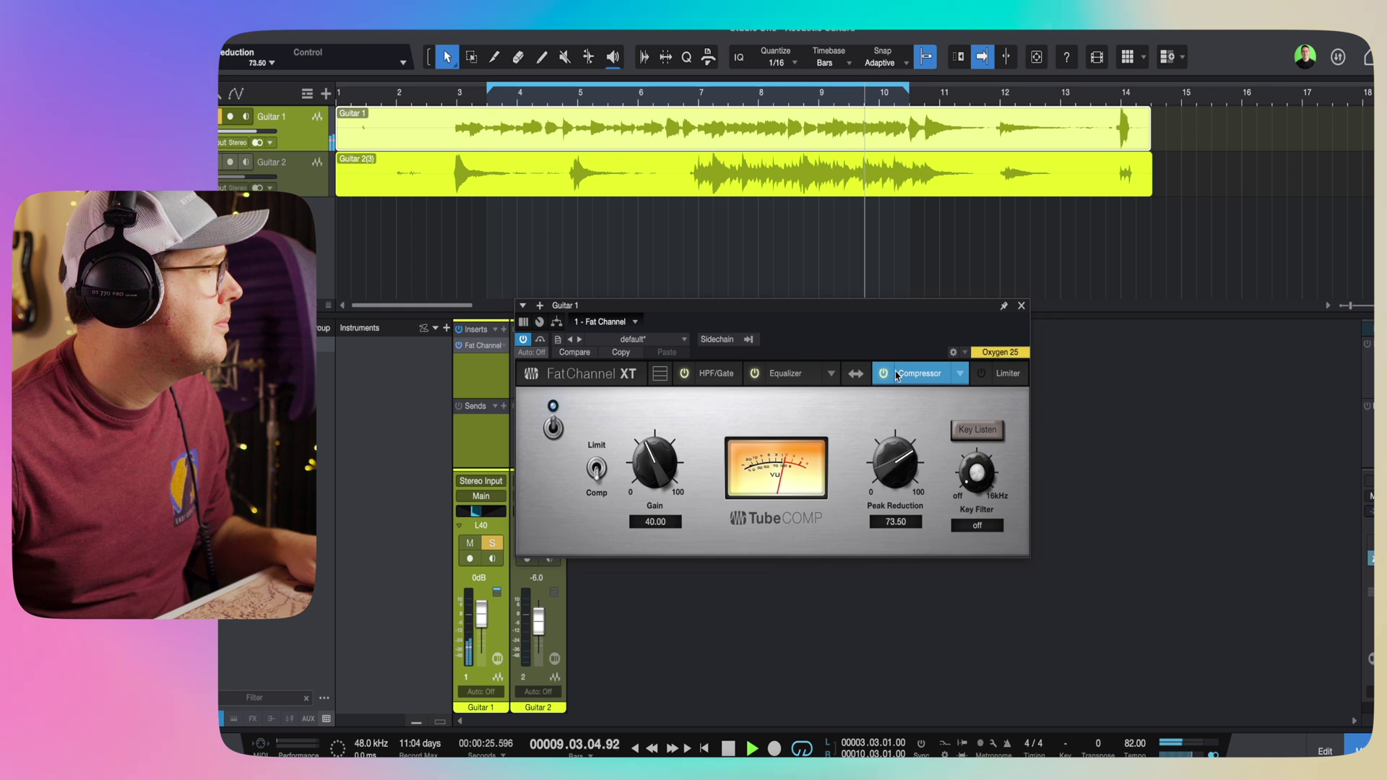
left_click_drag(890, 466, 889, 444)
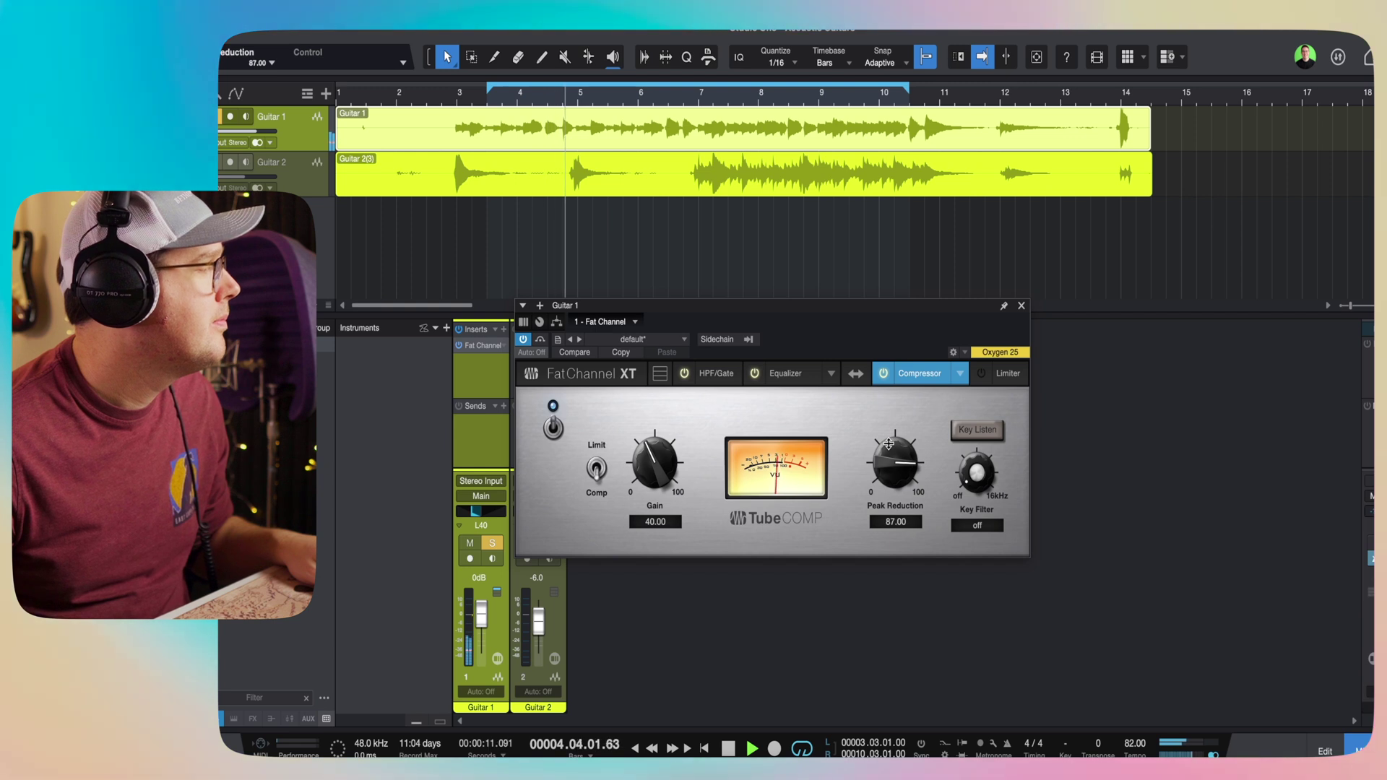
left_click_drag(889, 446, 890, 453)
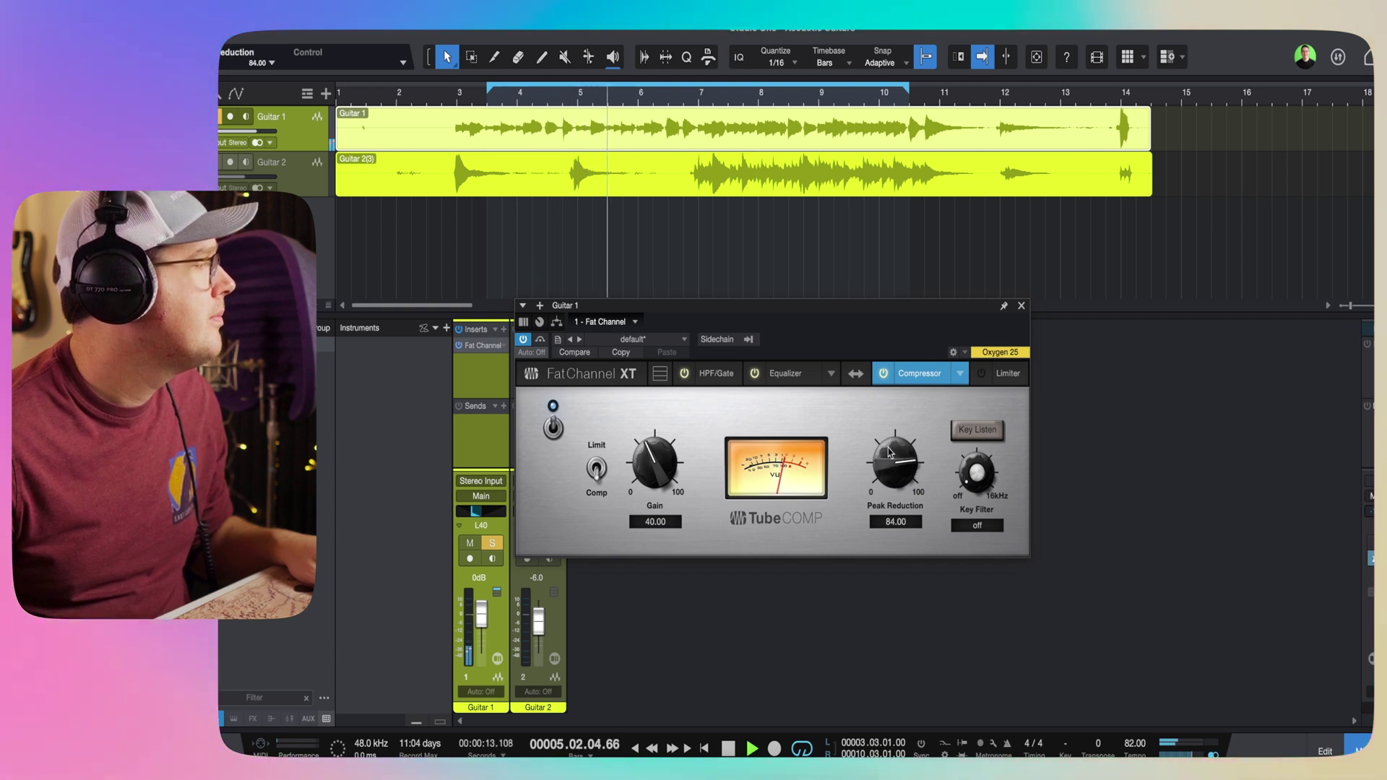
left_click(554, 430)
left_click(554, 429)
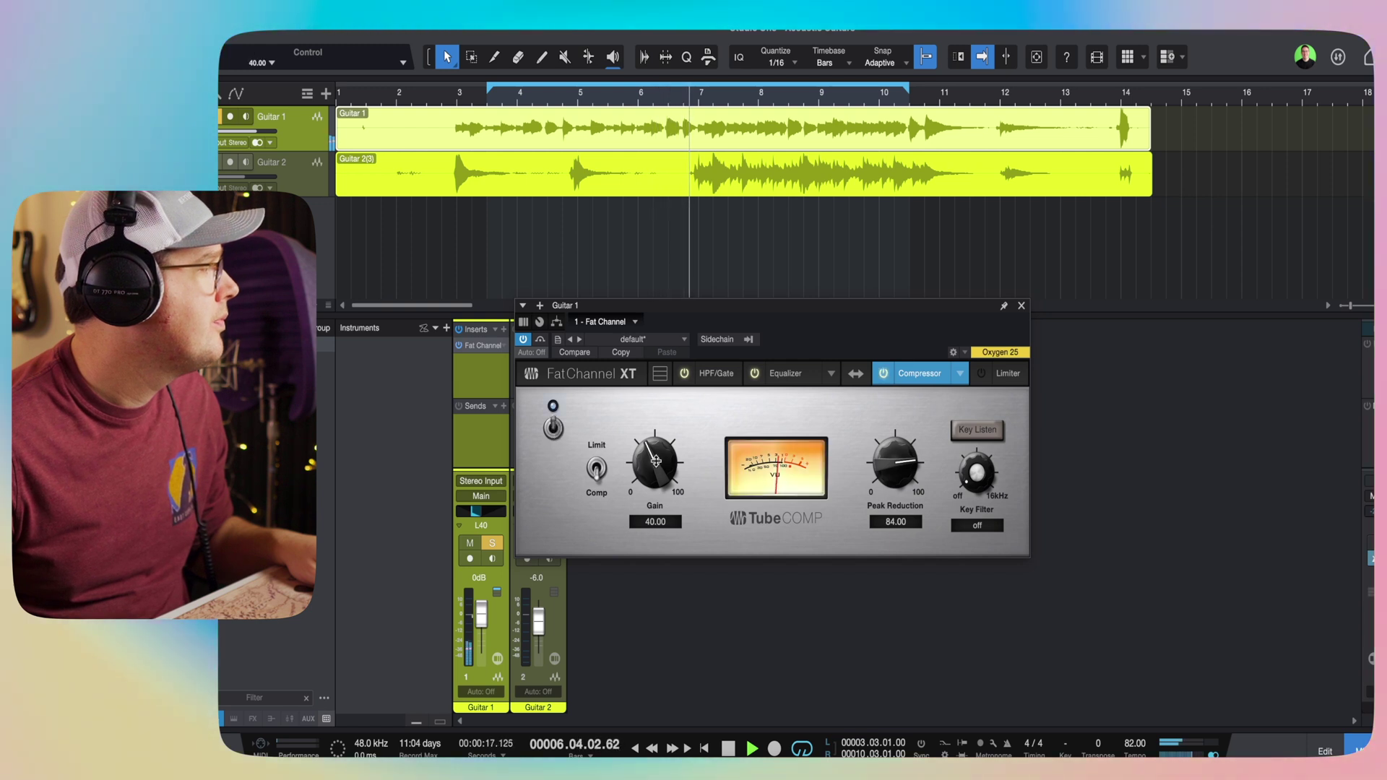
left_click_drag(655, 462, 655, 455)
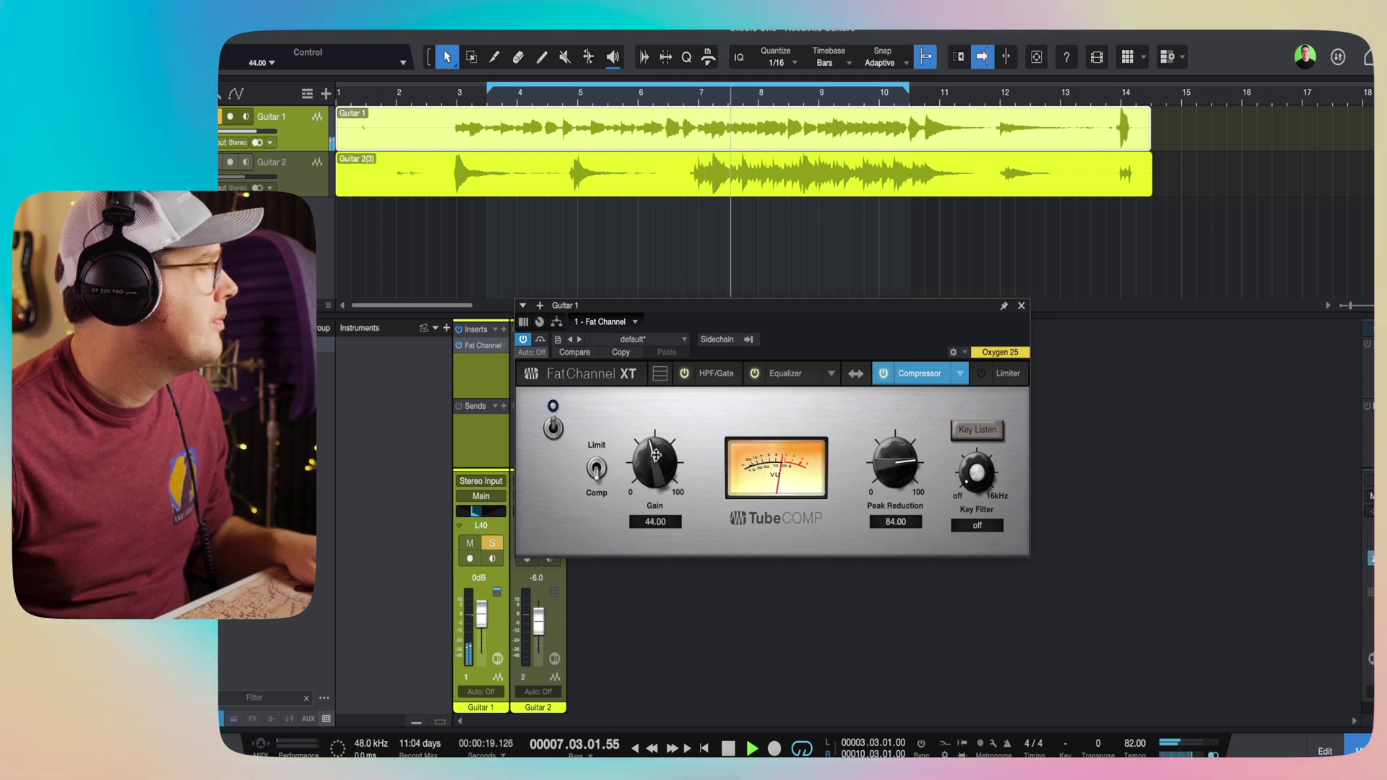
left_click(553, 429)
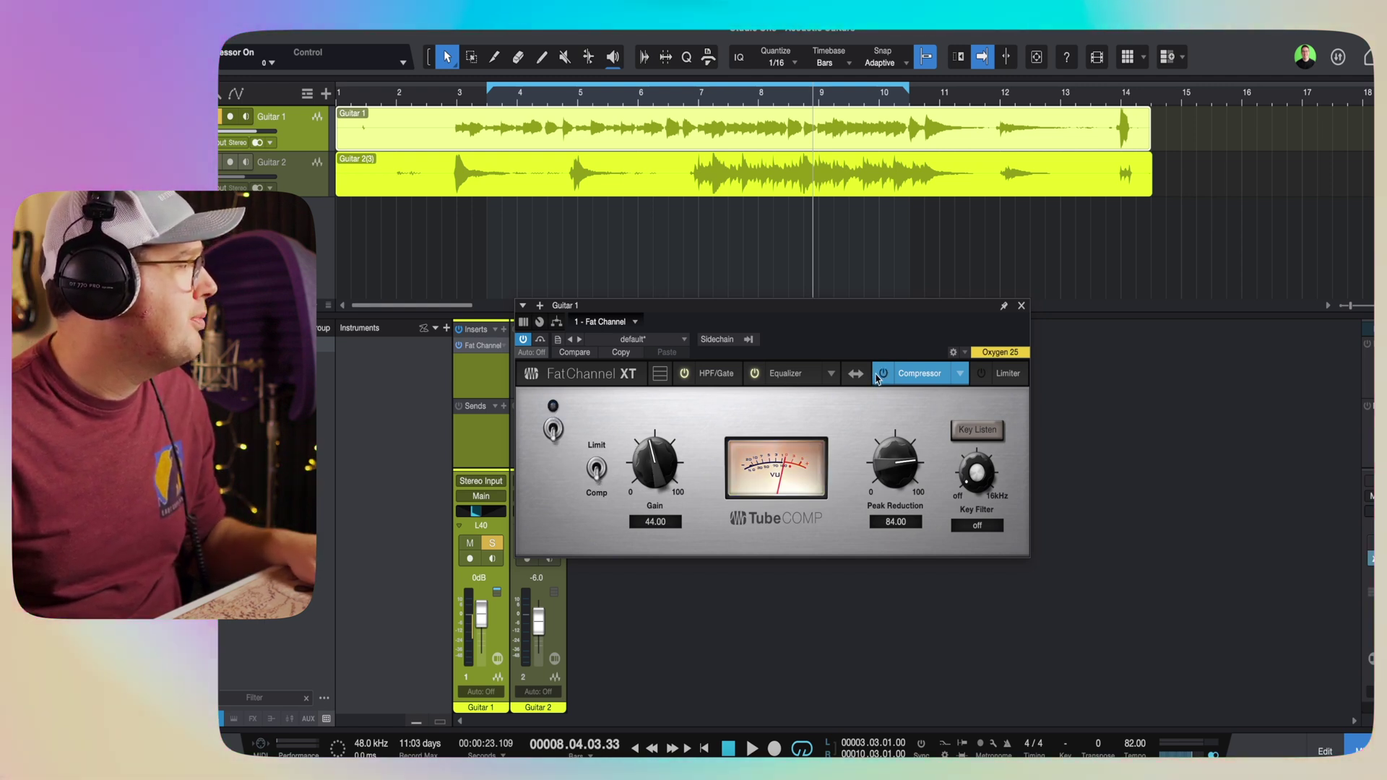
Listen back, close the Fat Channel window, and copy the Fat Channel insert onto Guitar 2
key("space")
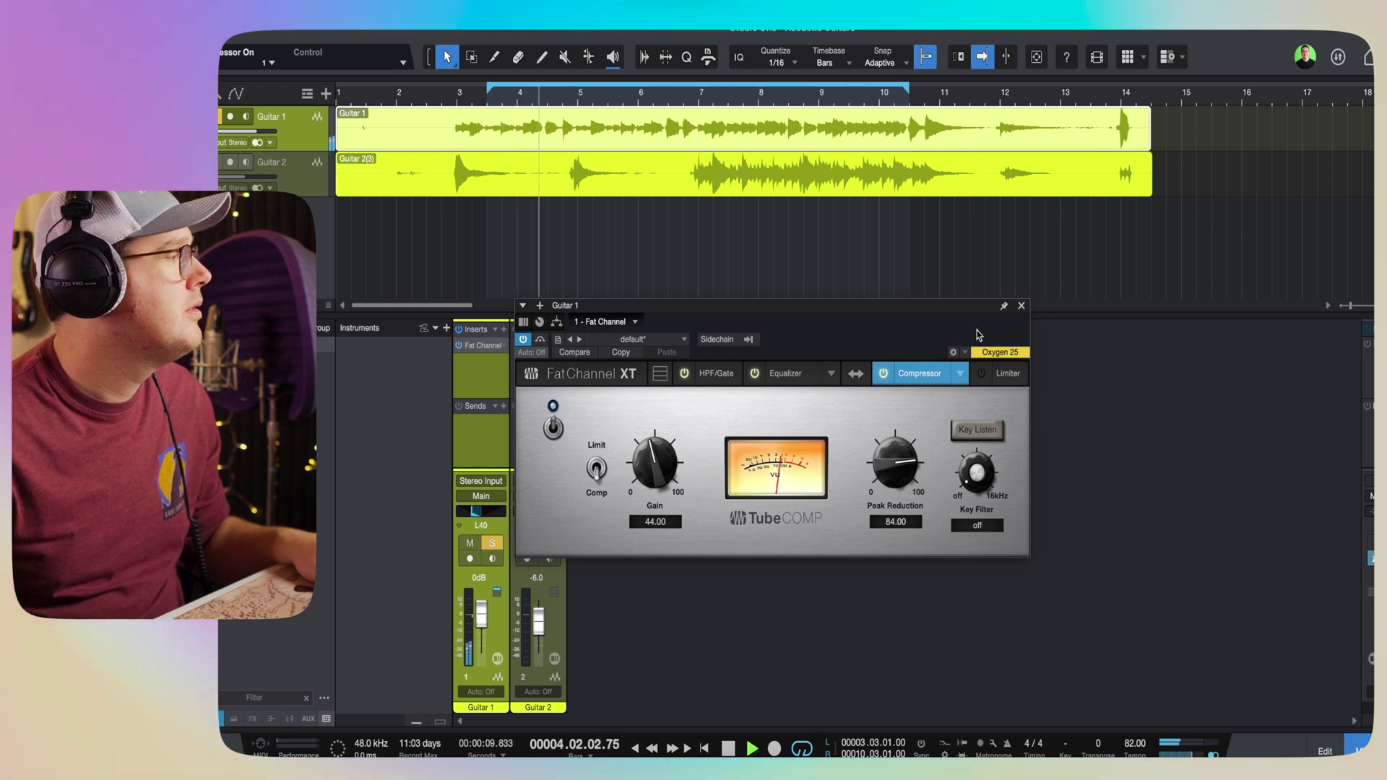
key("space")
left_click(1021, 307)
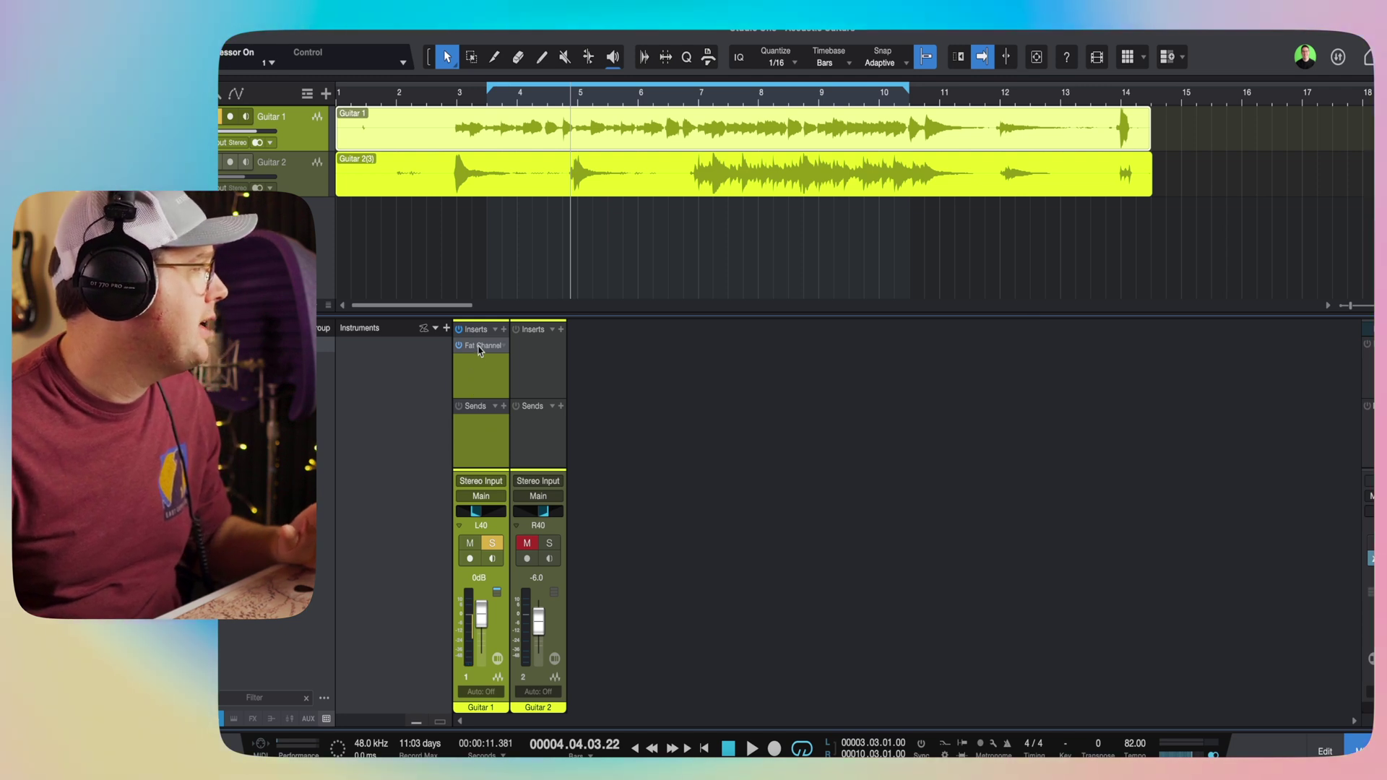
left_click_drag(480, 349, 546, 354)
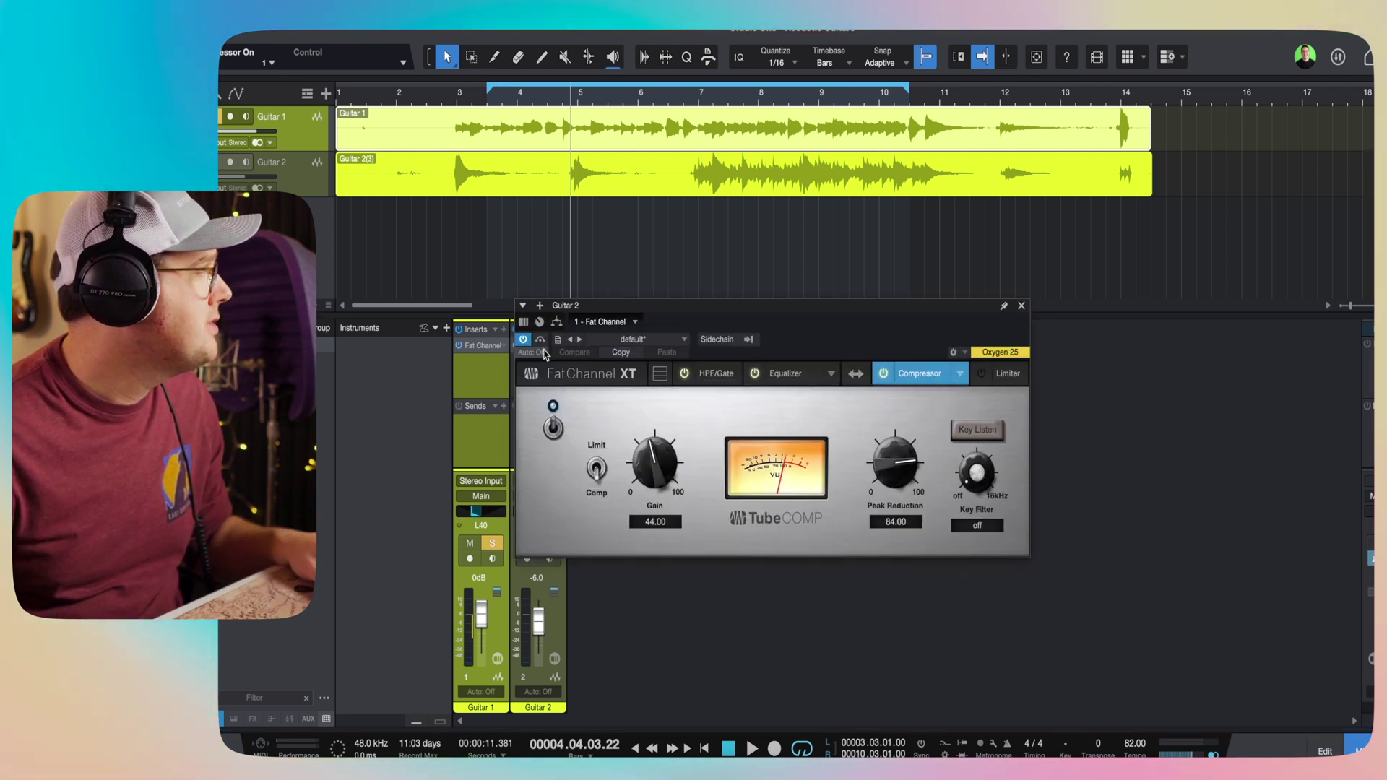
Select Guitar 2, take Guitar 1 out of solo and mute it
left_click(308, 165)
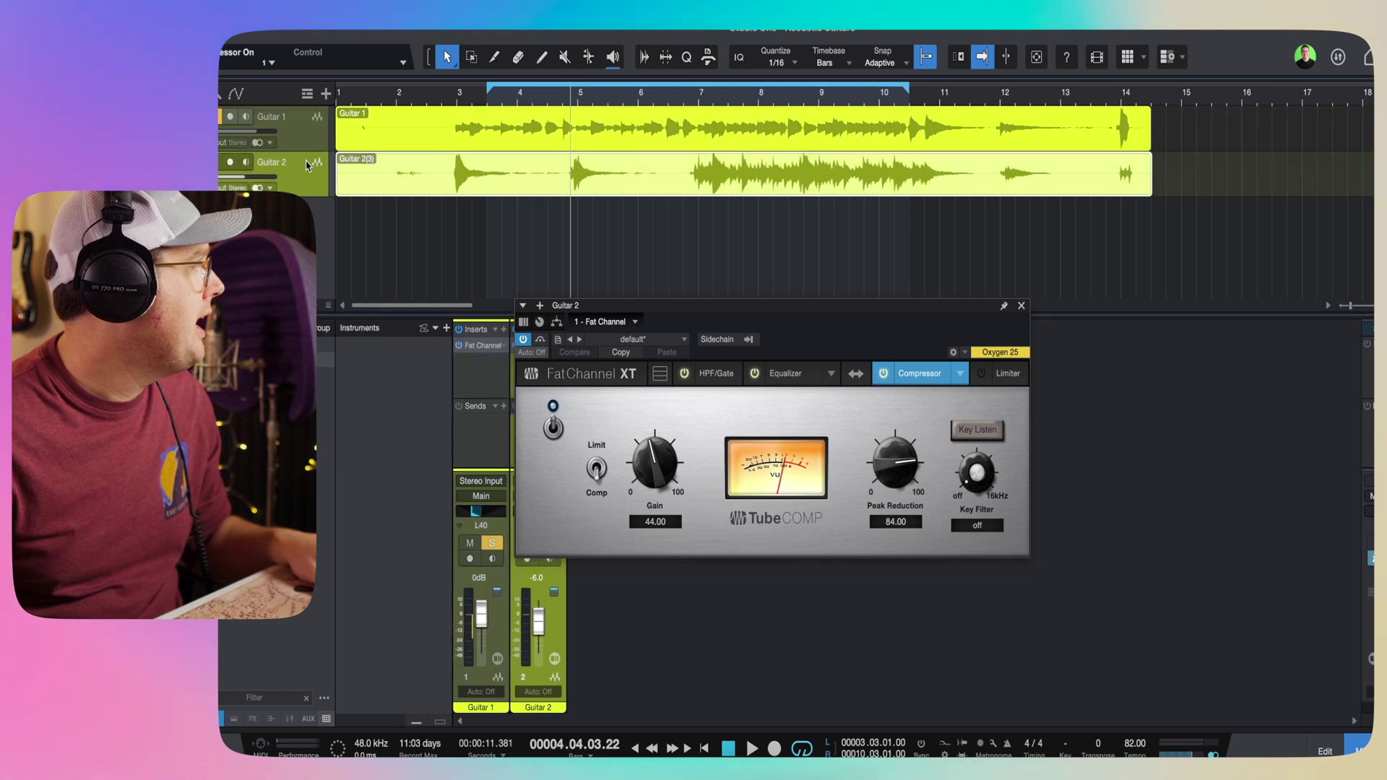
left_click(296, 140)
key("s")
key("m")
left_click(305, 179)
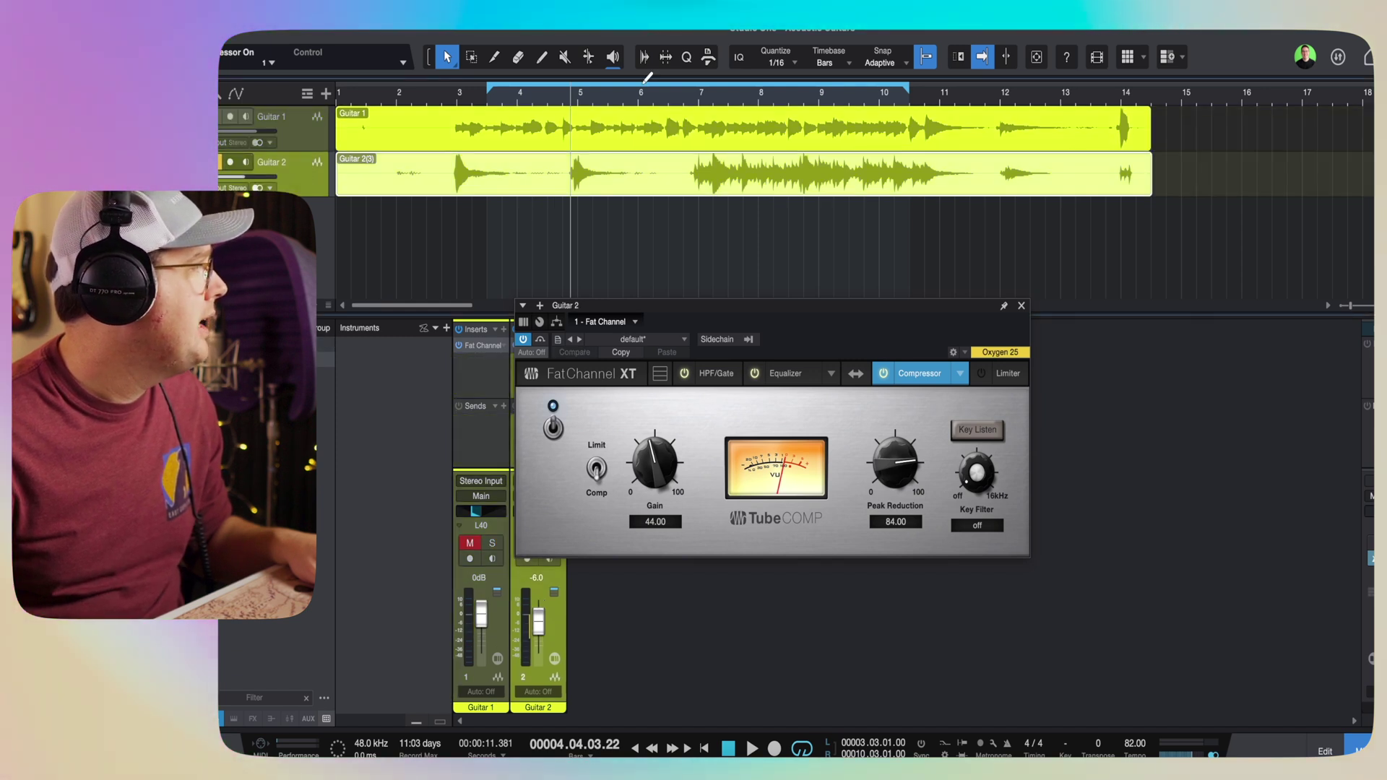
Play from bar 6 and ease Guitar 2's peak reduction to 74, bypassing the compressor to compare
left_click(687, 96)
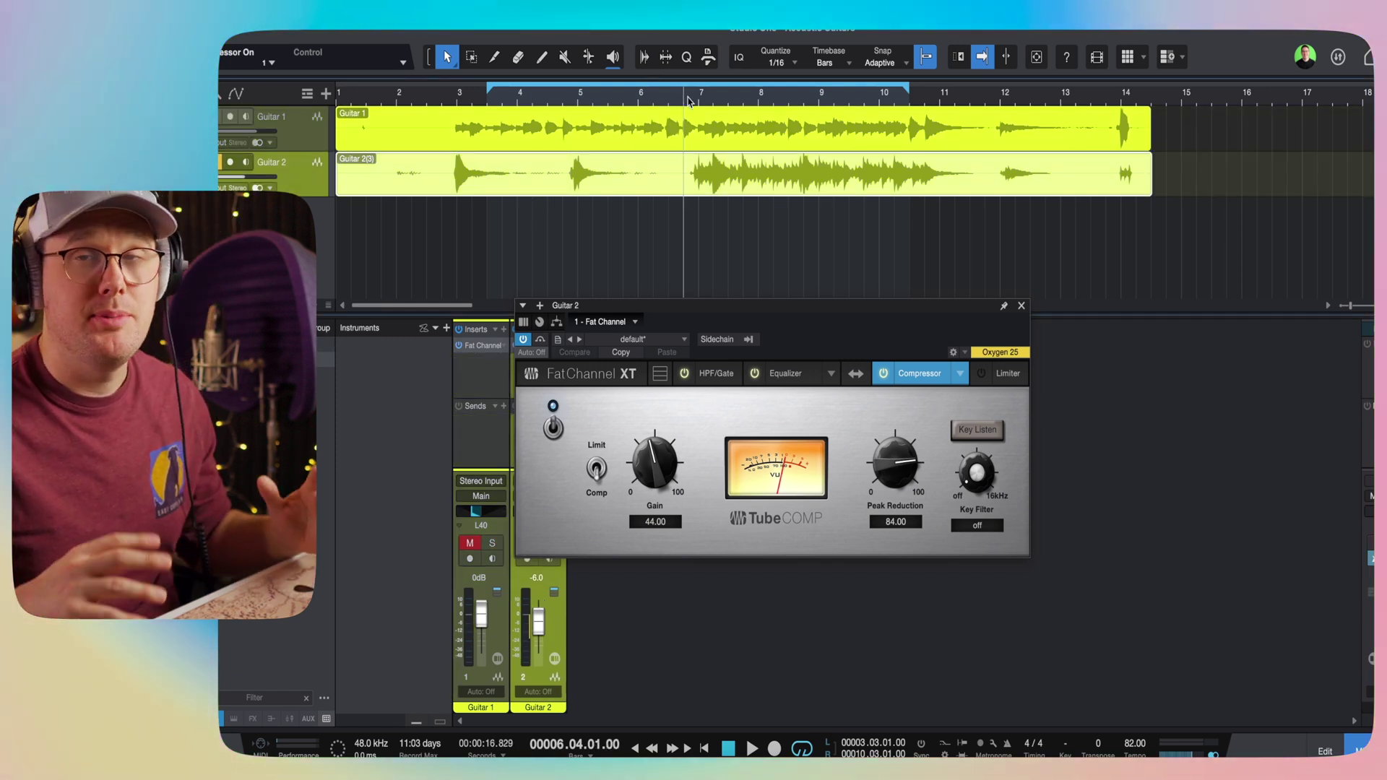
key("space")
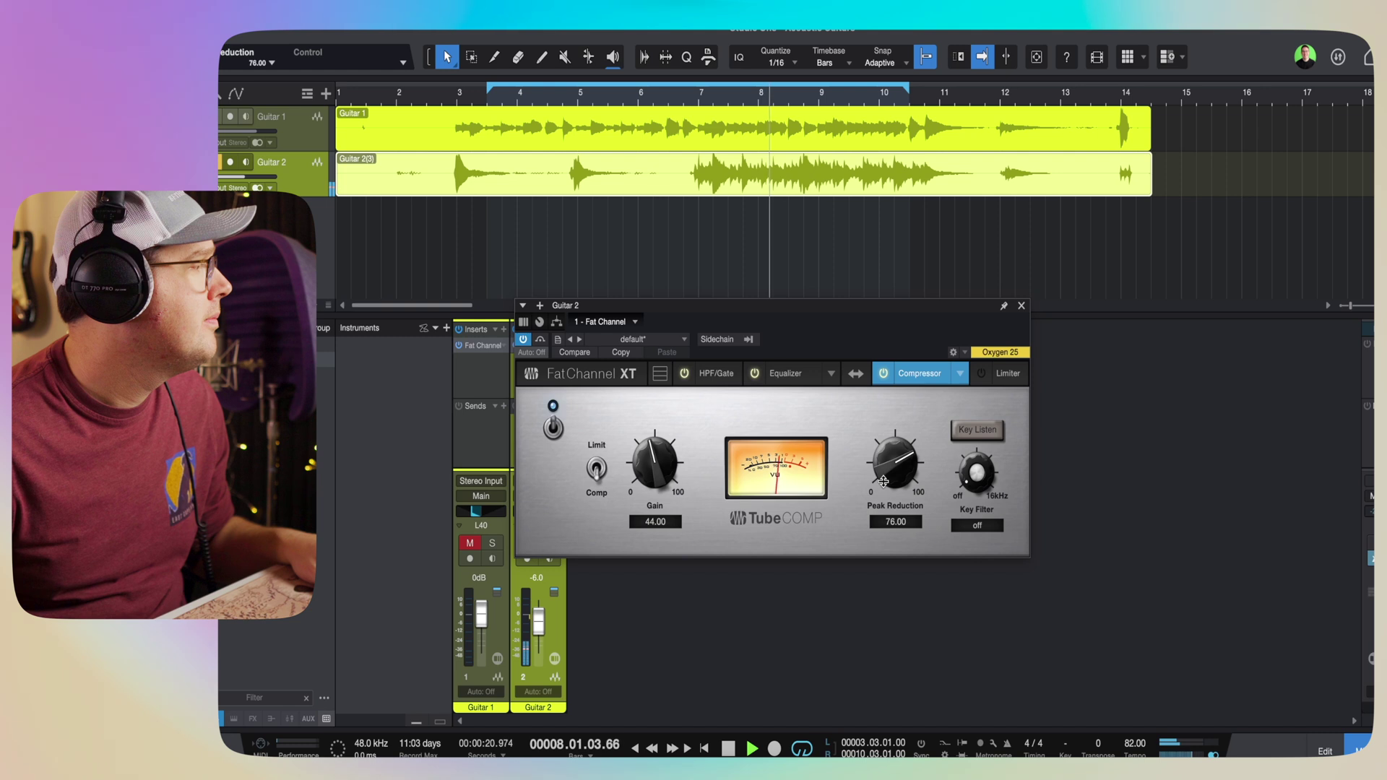
left_click_drag(883, 481, 882, 482)
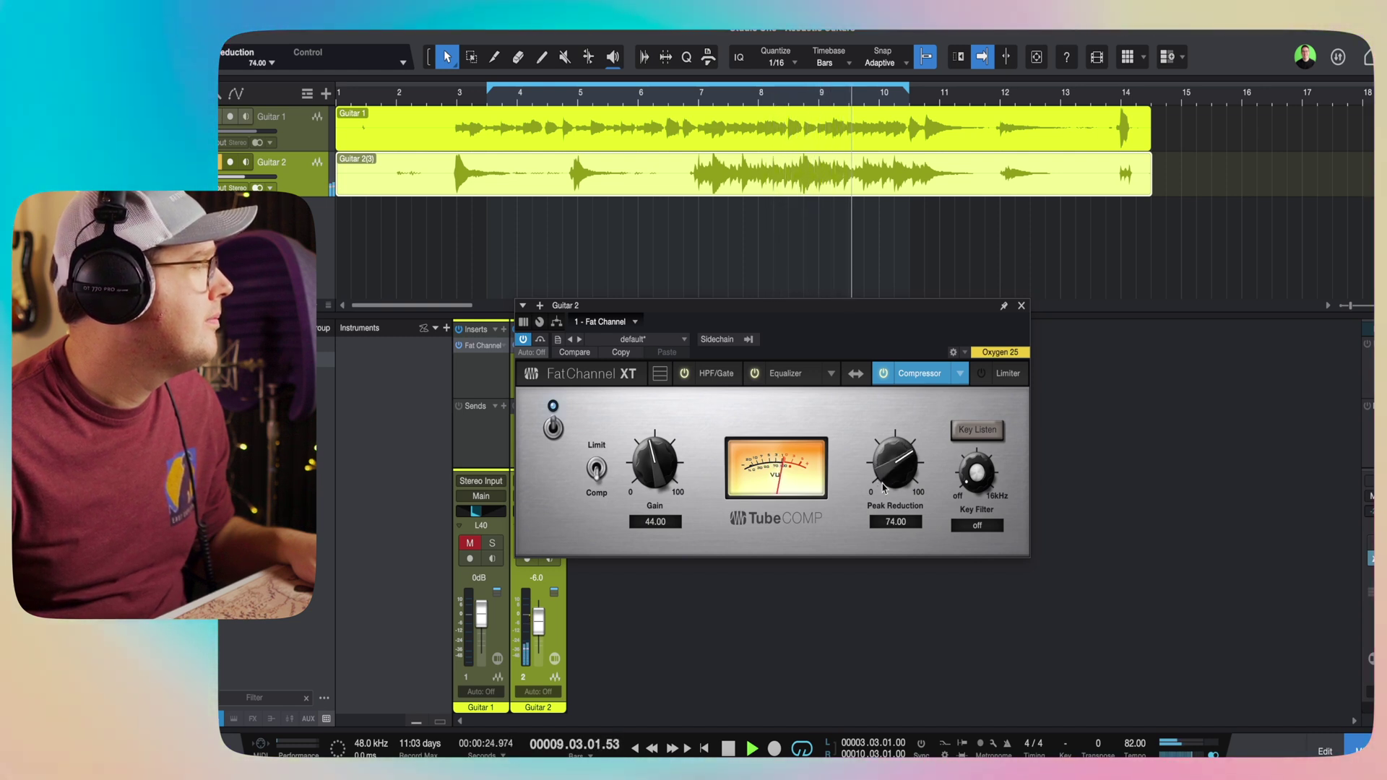
left_click(884, 374)
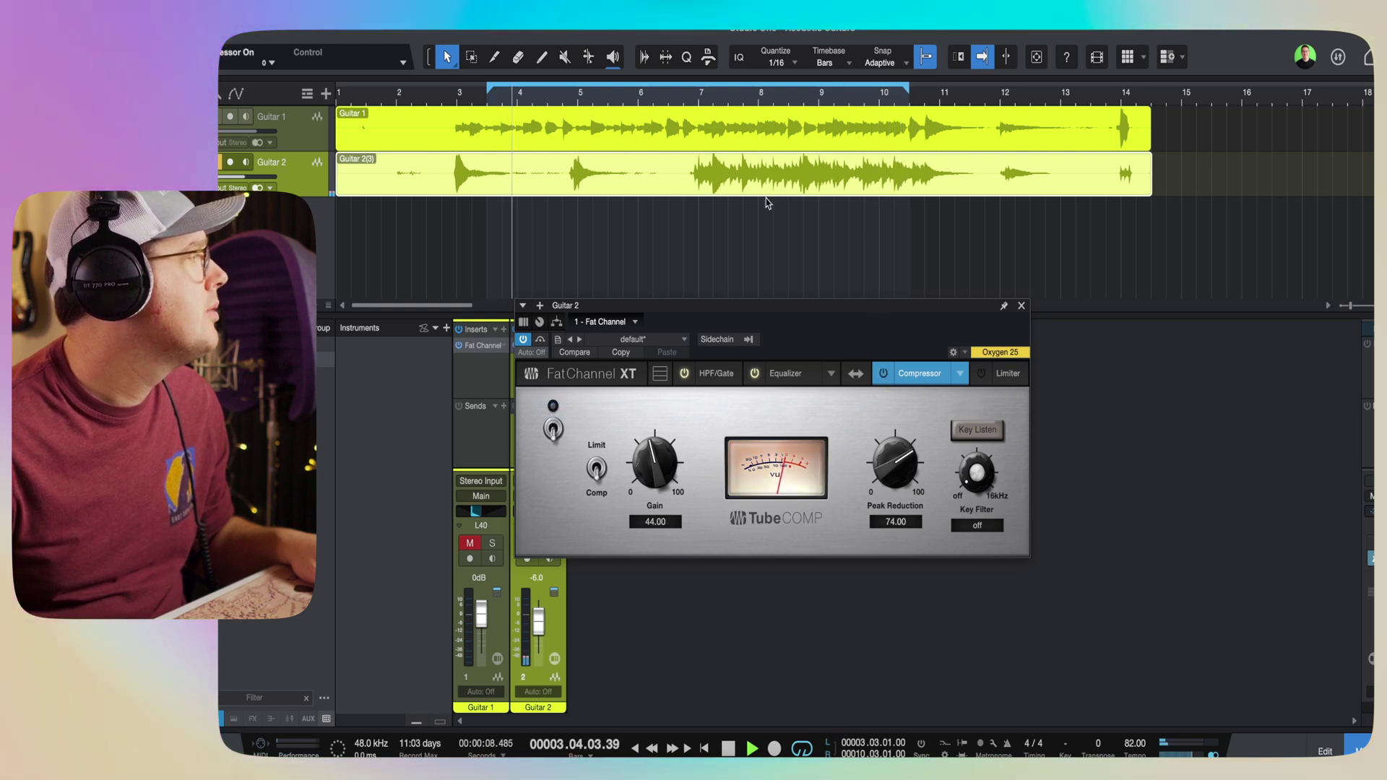
Loop bars 7 to 10, re-enable the compressor, stop playback and view Guitar 2's EQ settings
left_click(700, 86)
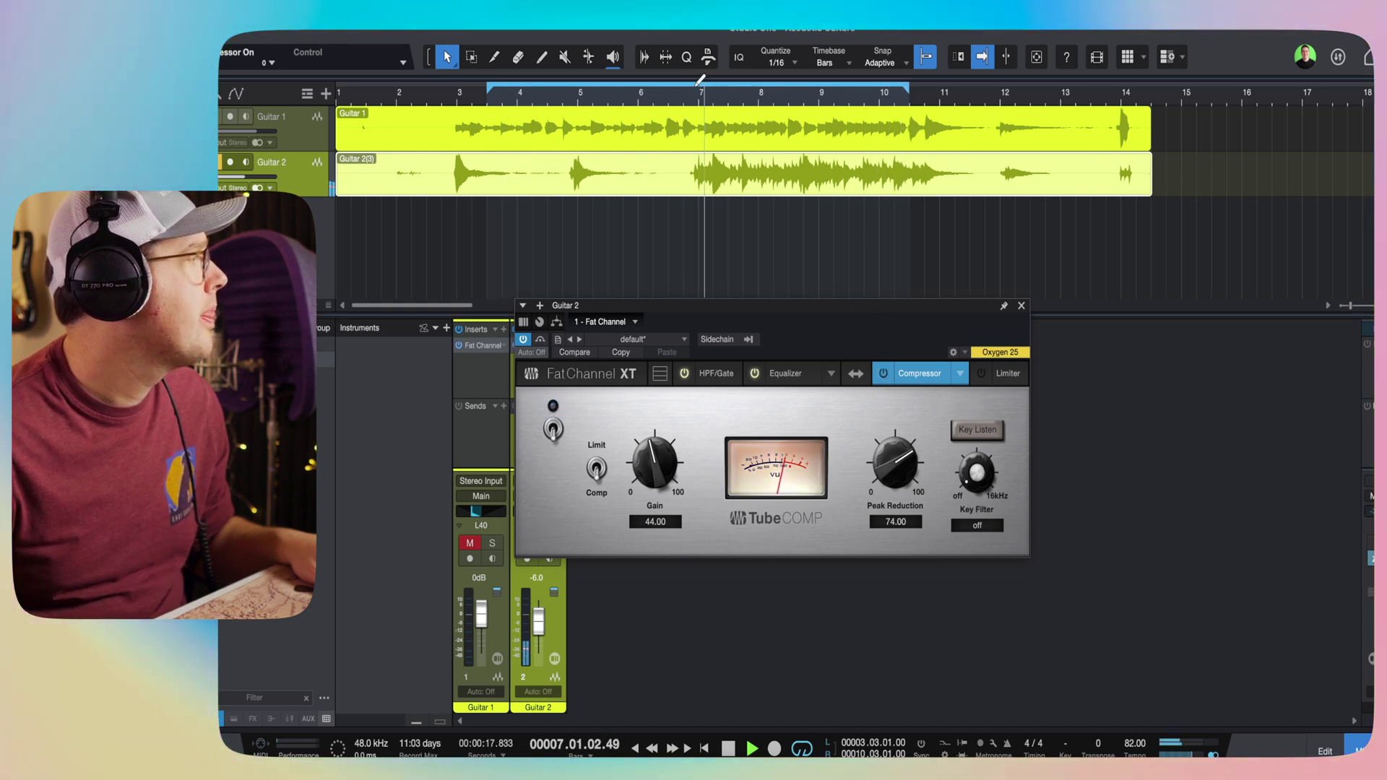
left_click_drag(700, 81, 891, 139)
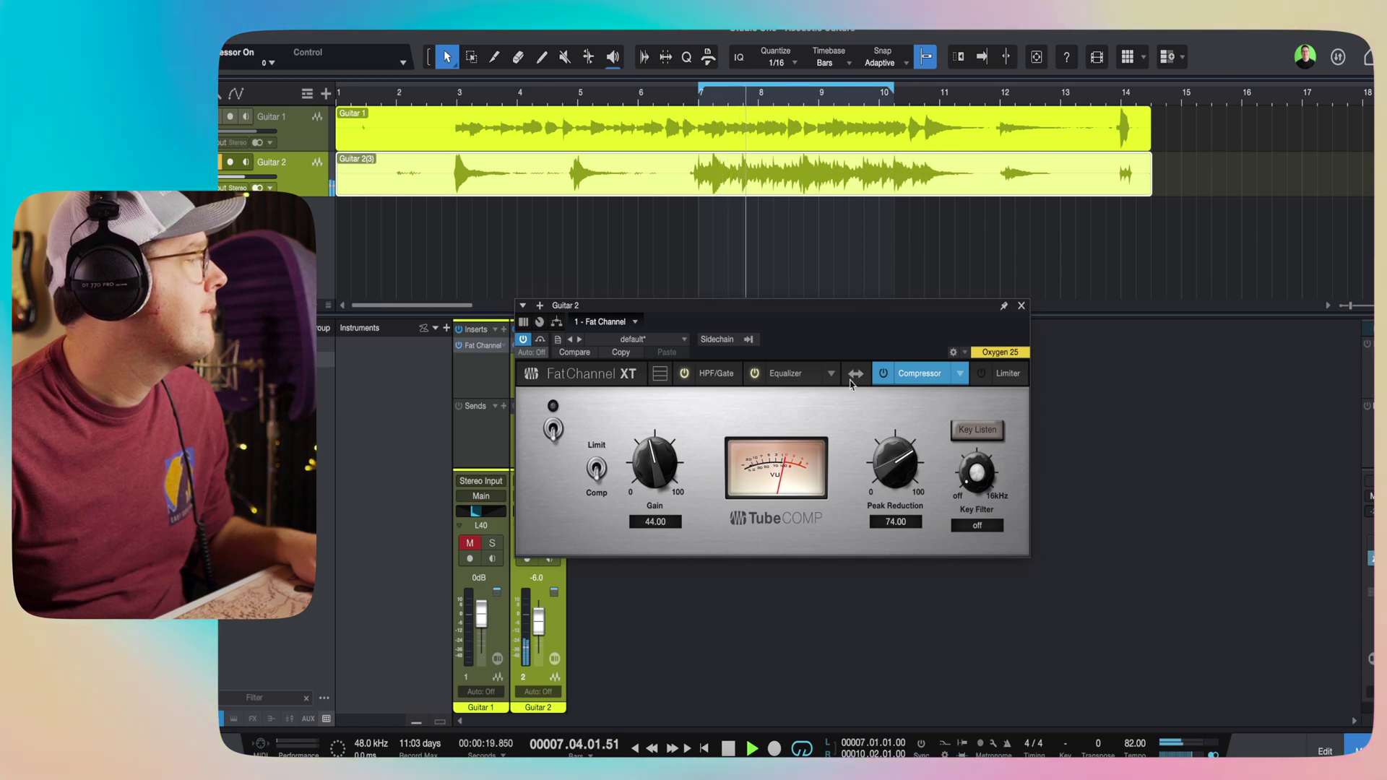
left_click(882, 376)
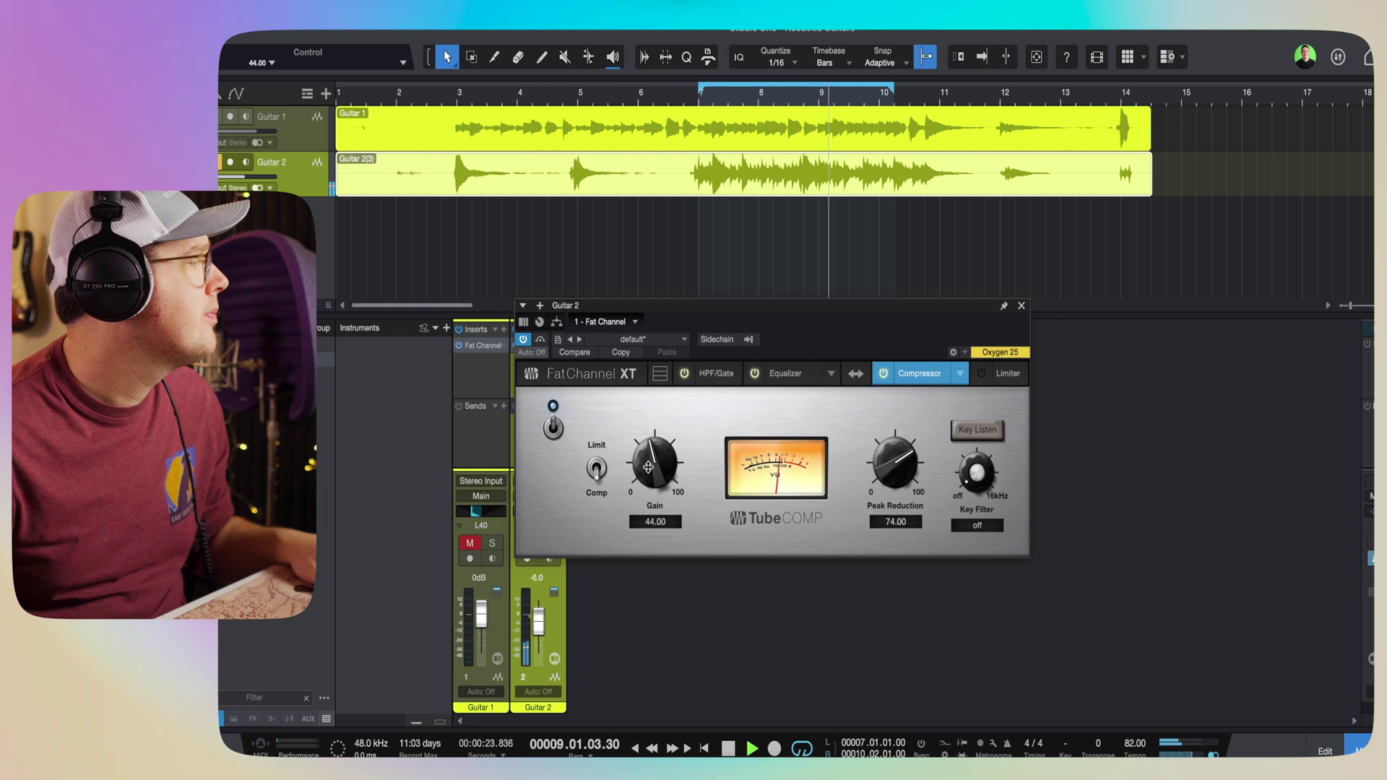
key("space")
left_click(785, 373)
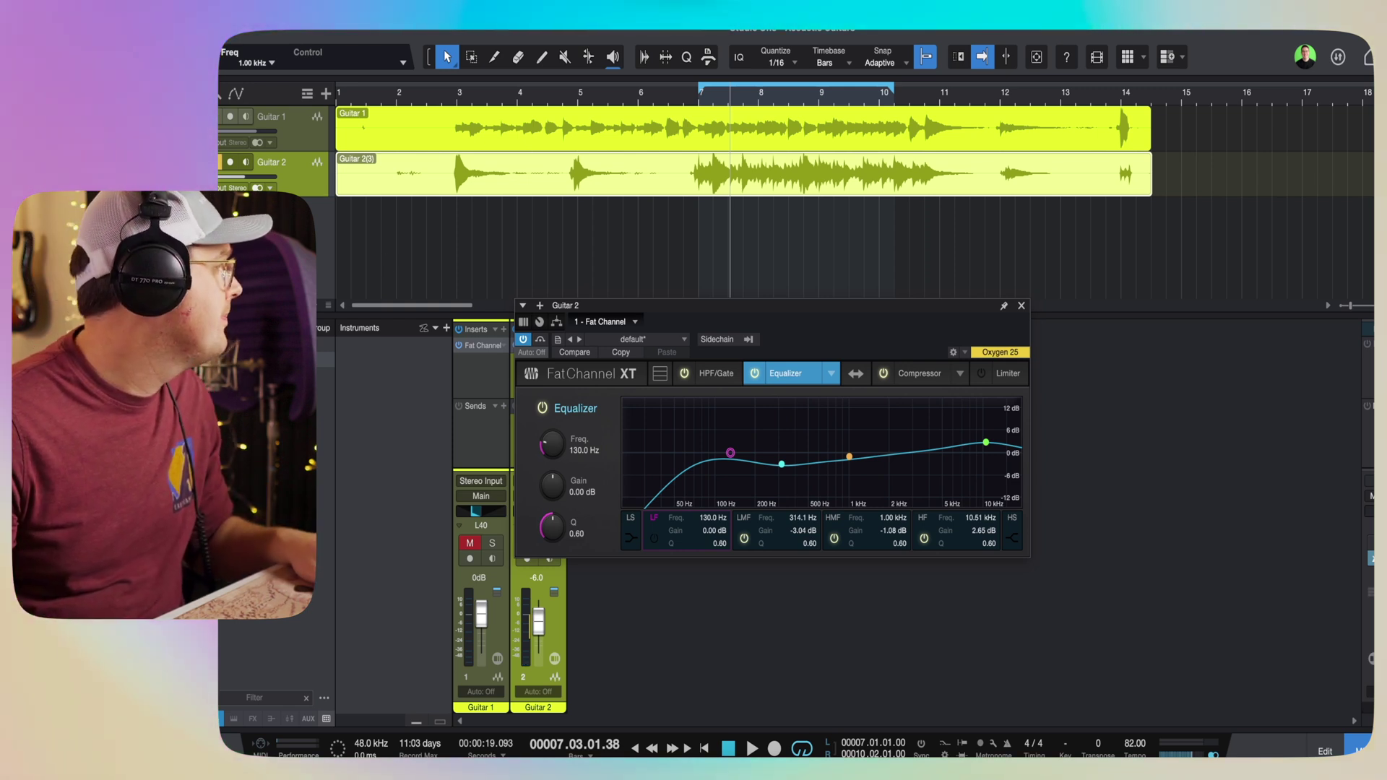
Play the guitars and close Guitar 2's Fat Channel XT window
key("space")
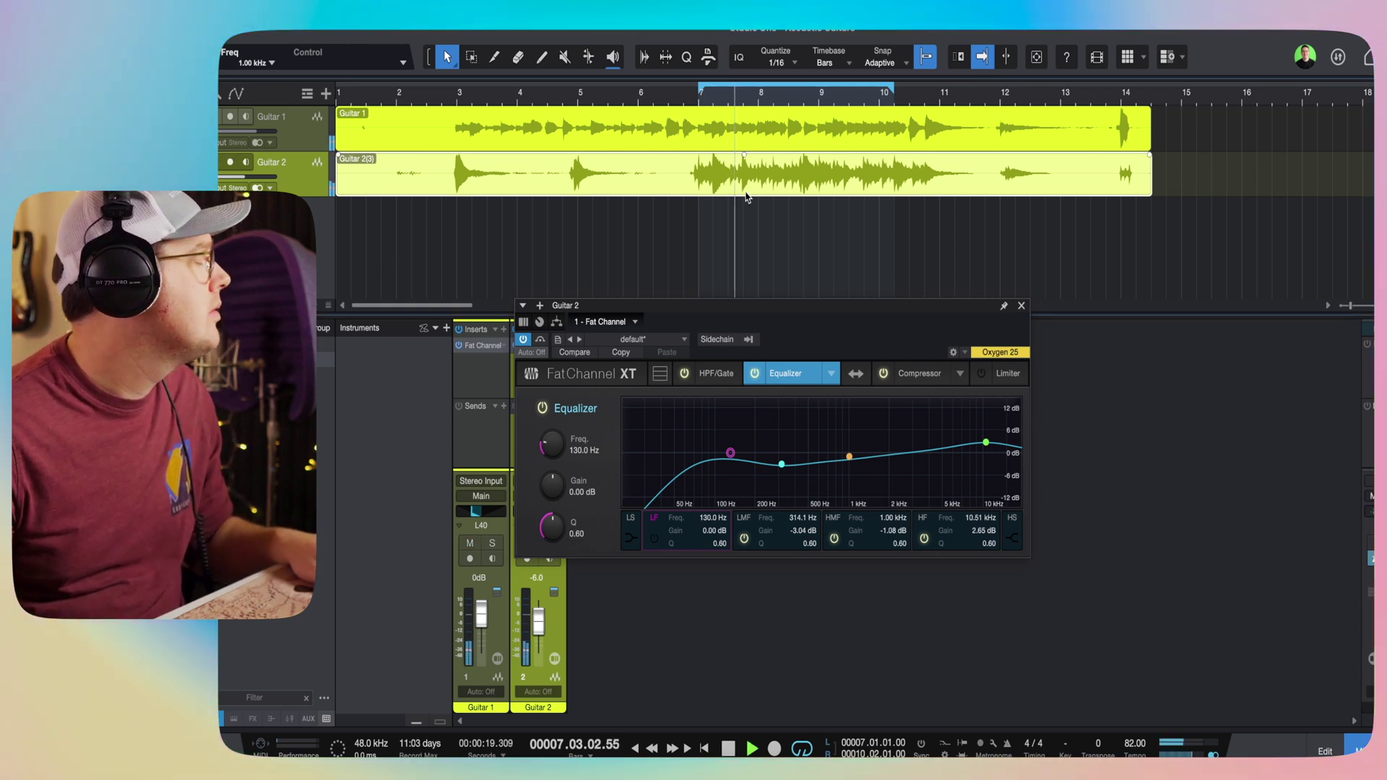
left_click(1021, 305)
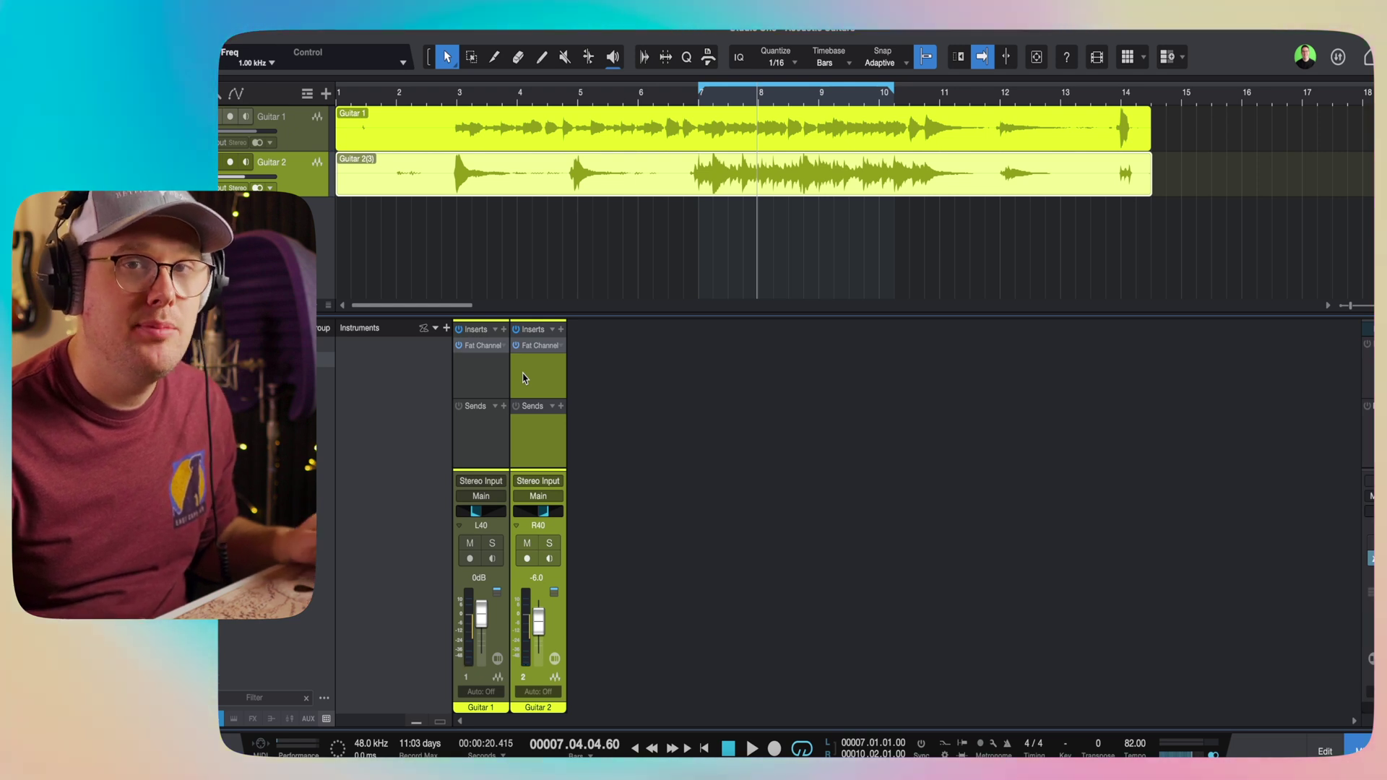
From the selected guitar channels, add an FX channel named Delay L
left_click(496, 381, "shift")
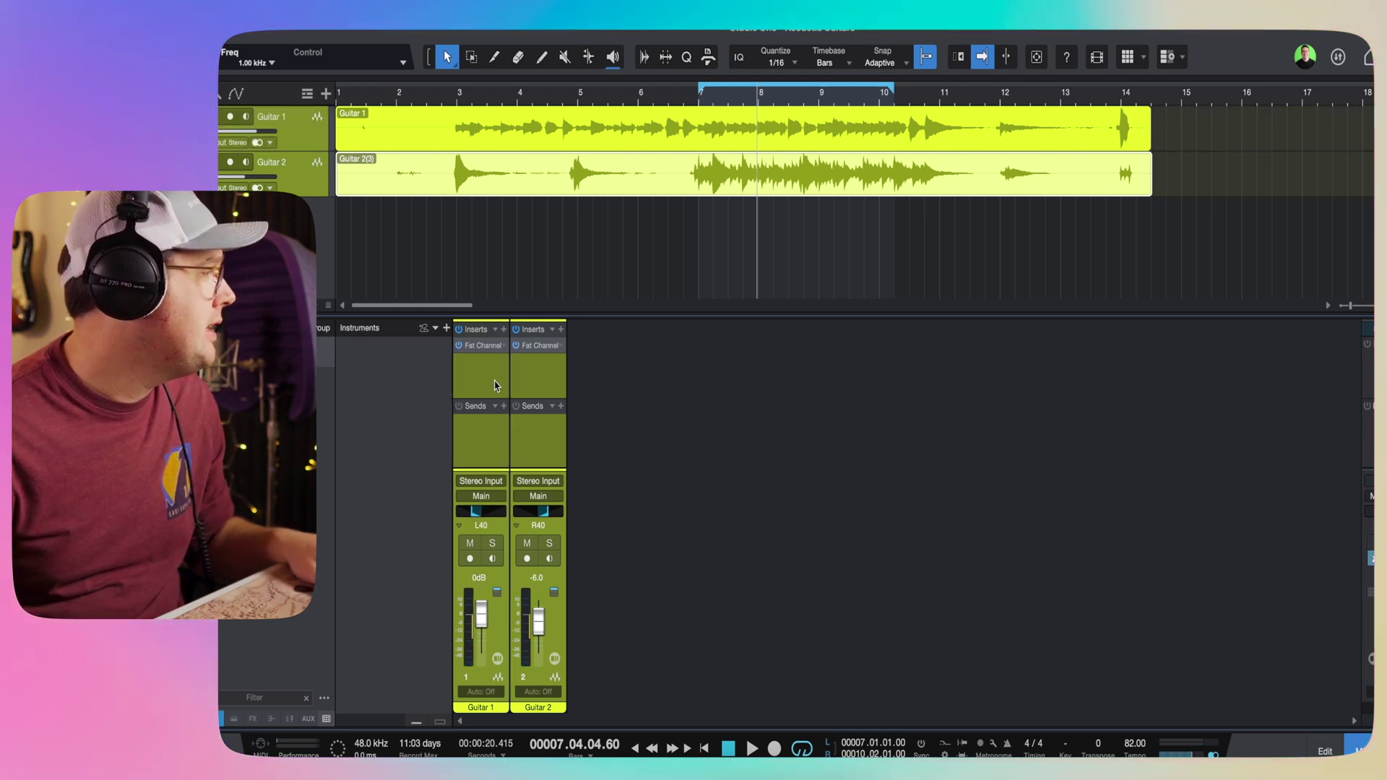
right_click(496, 384)
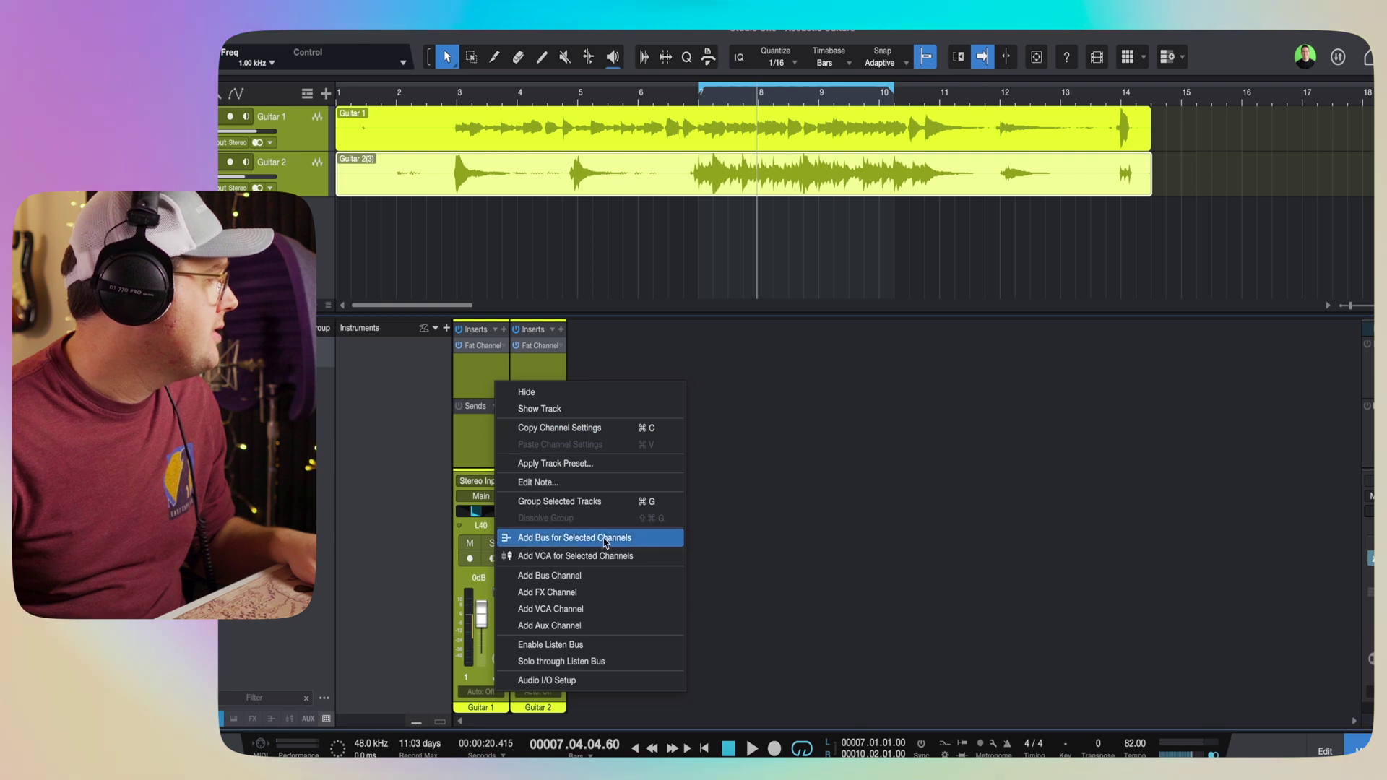
left_click(611, 592)
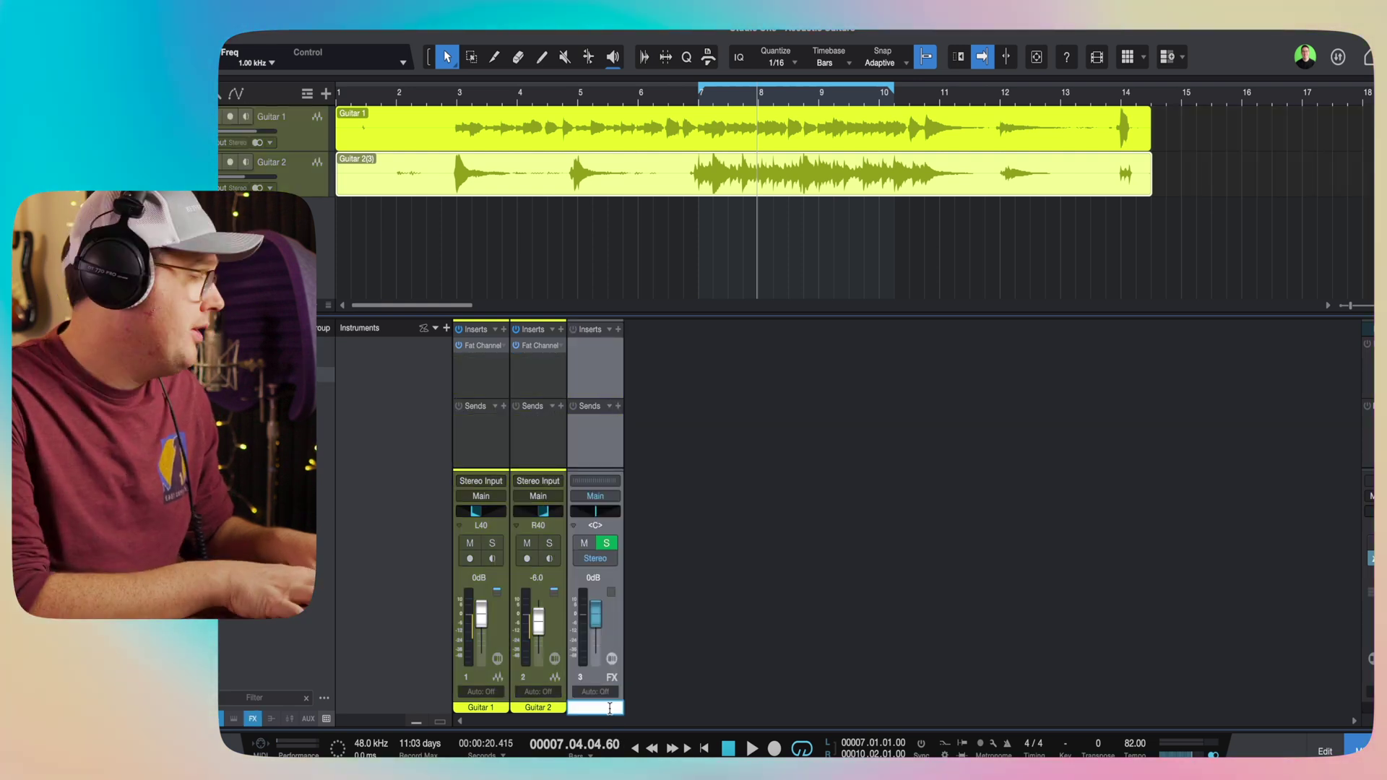
type("Delay L")
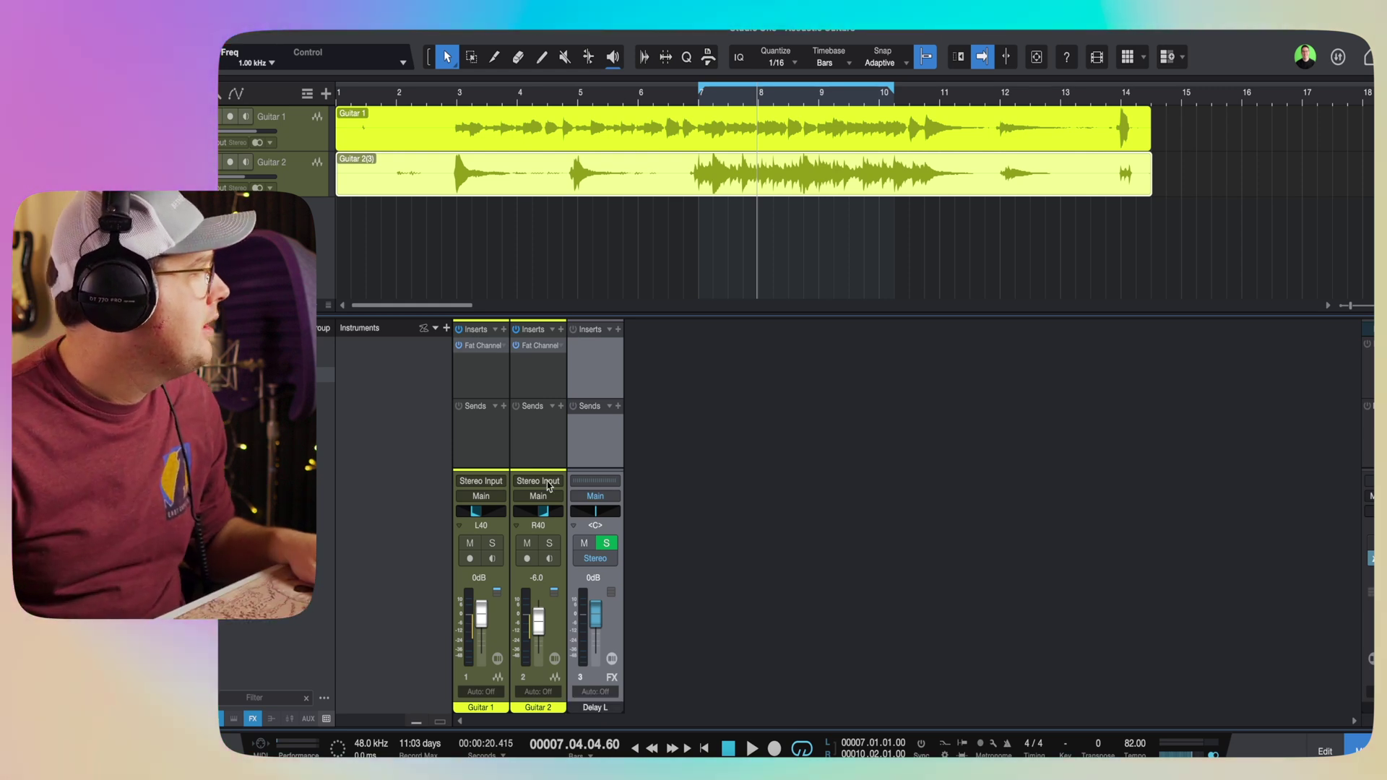
Reselect both guitar channels and add a second FX channel named Delay R
left_click(547, 452)
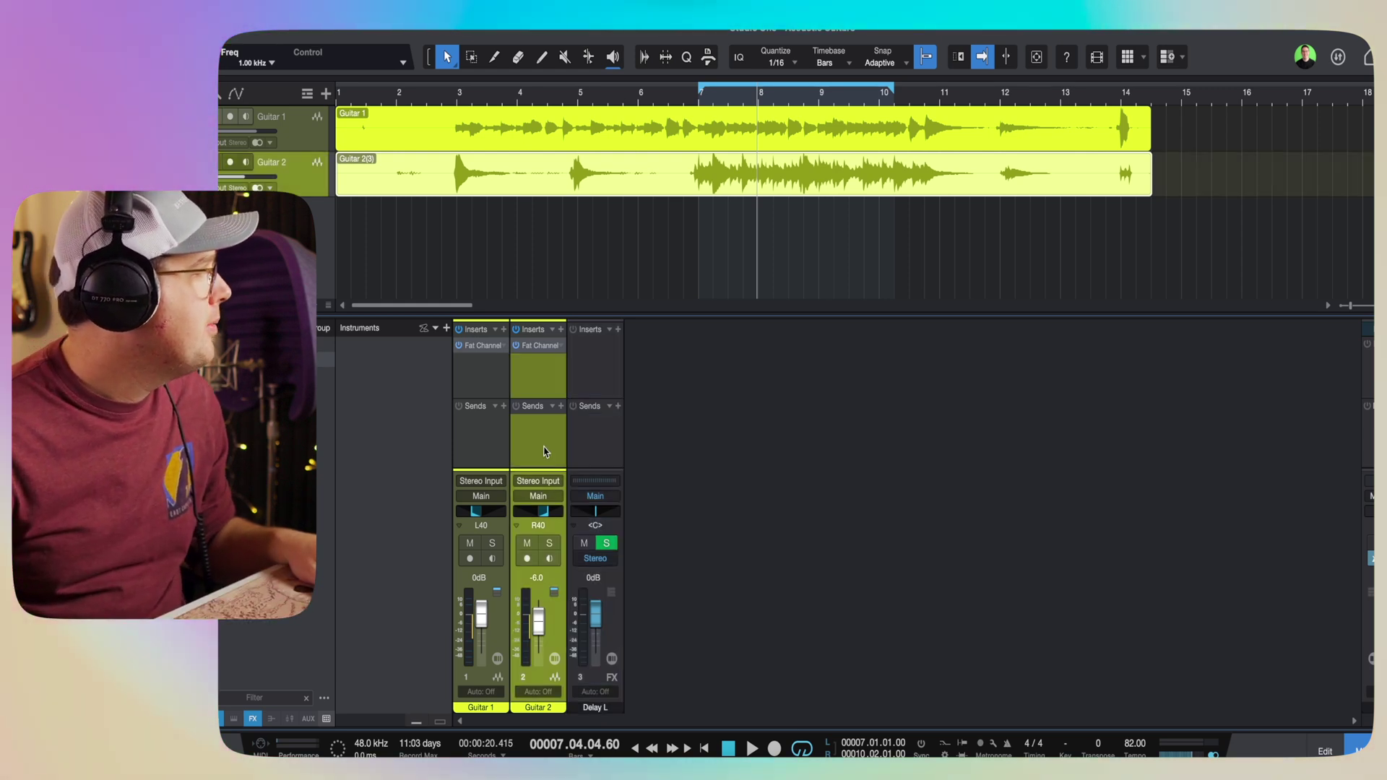
left_click(477, 453, "shift")
right_click(474, 452)
left_click(590, 664)
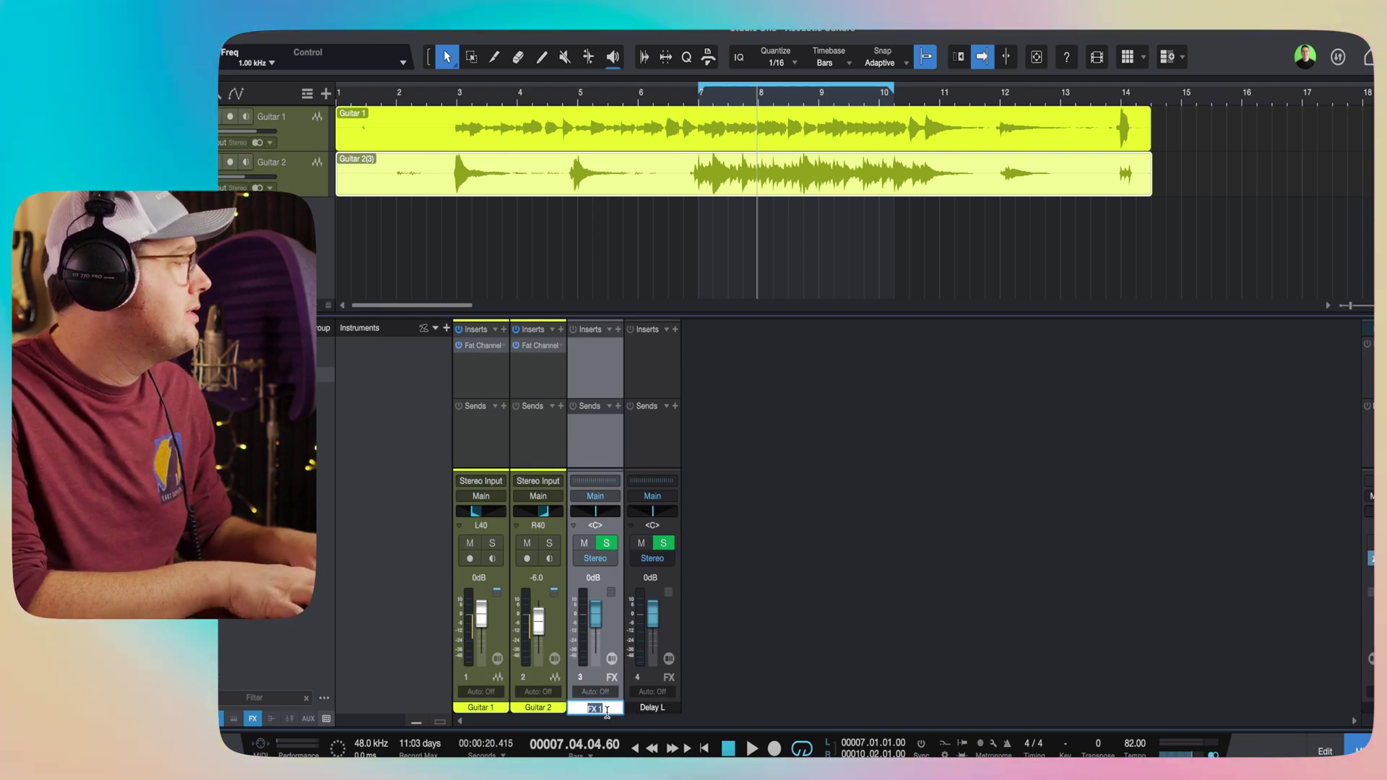
type("Delay R")
key("Return")
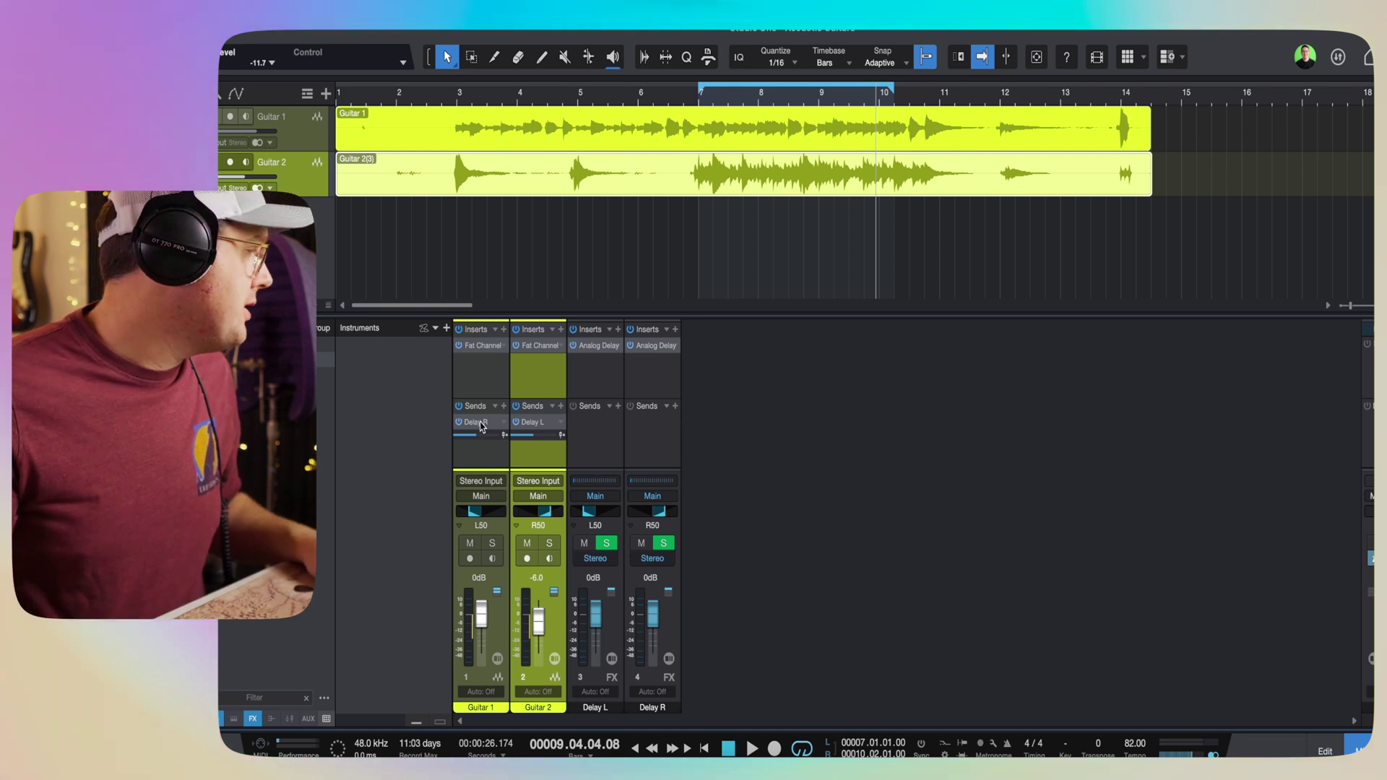
Select the Guitar 1 and Guitar 2 channels in turn, then the Delay L channel
left_click(484, 394)
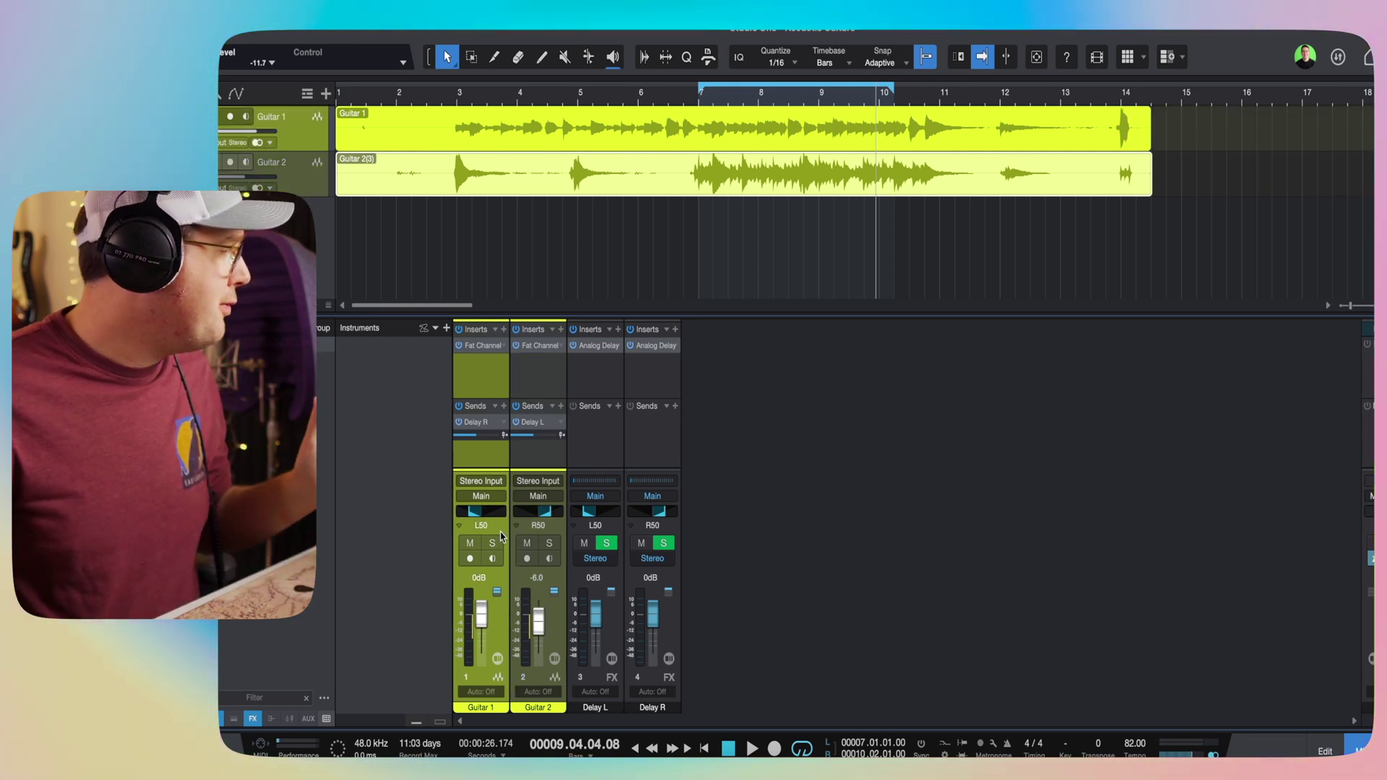
left_click(539, 458)
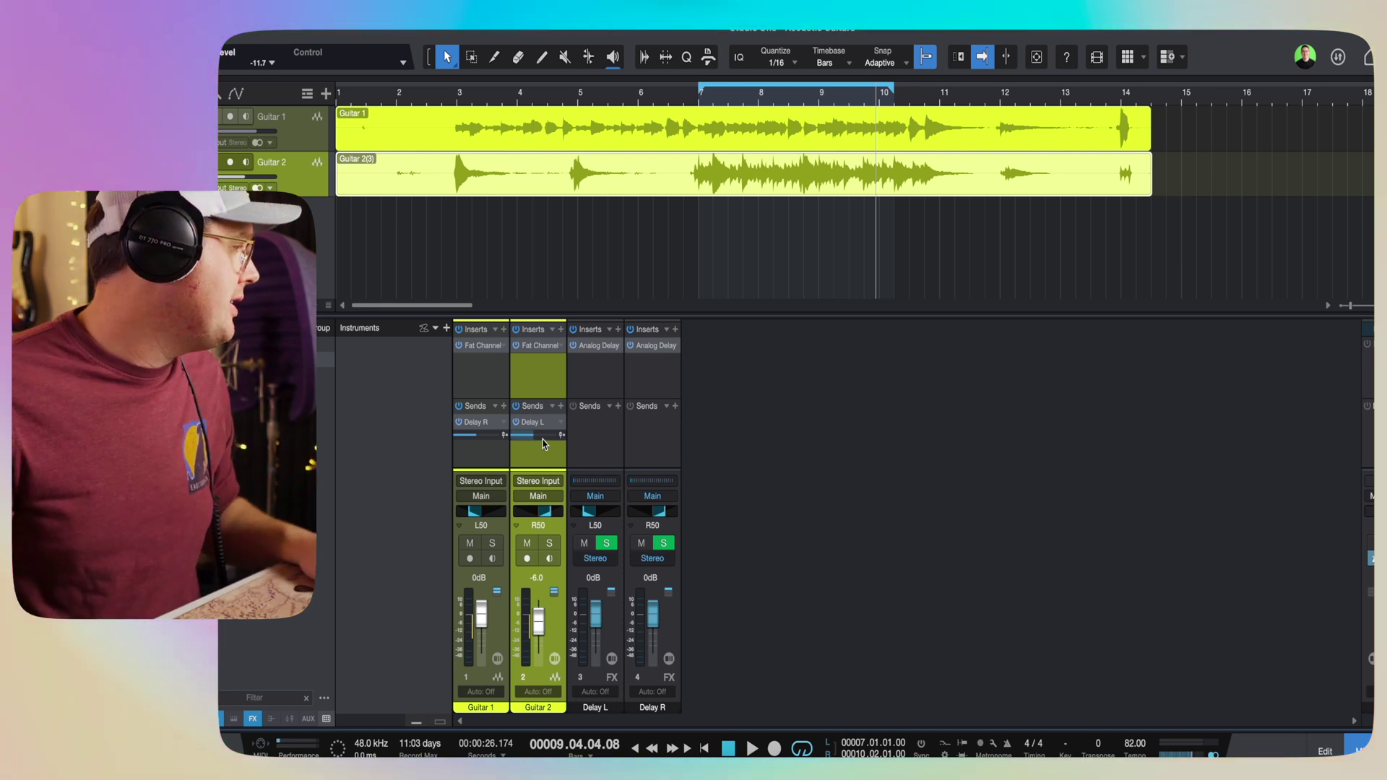
mouse_move(533, 432)
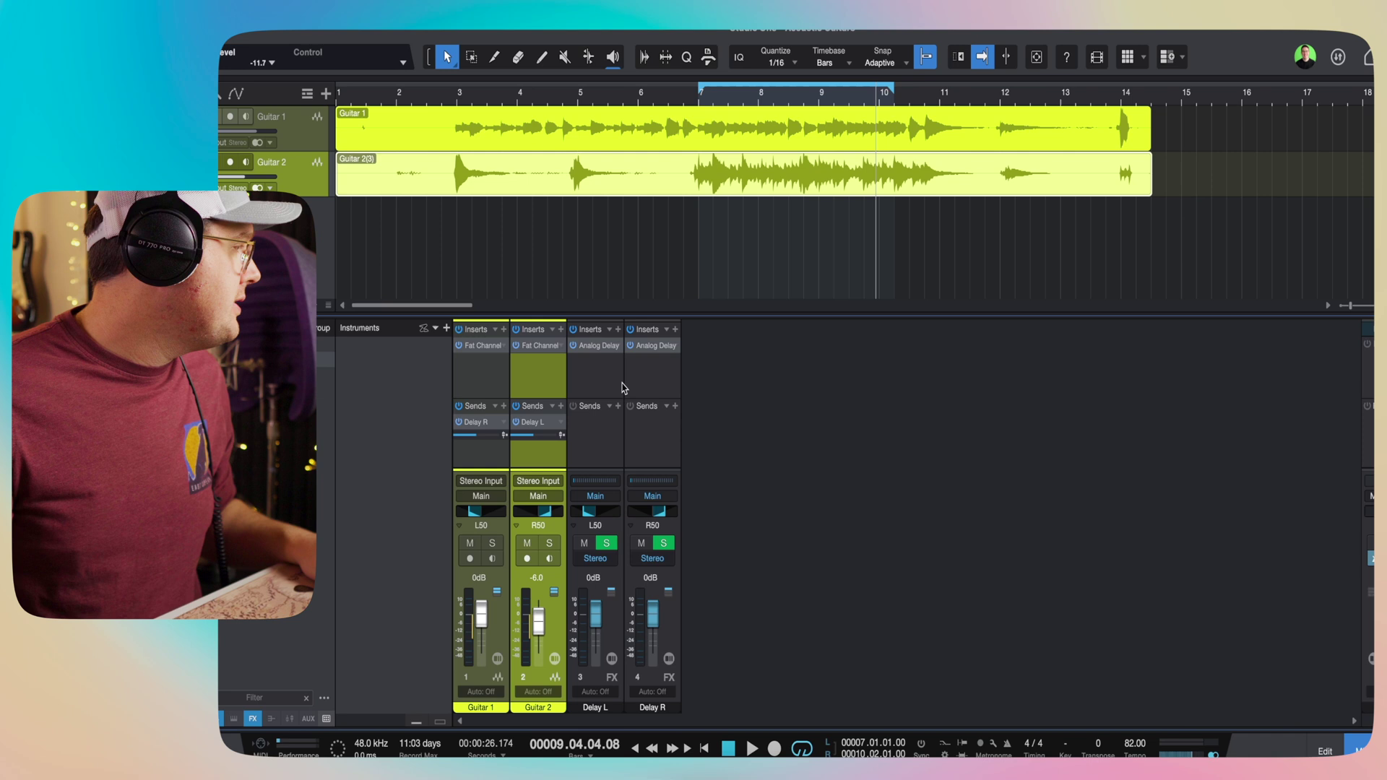
left_click(606, 366)
left_click(599, 346)
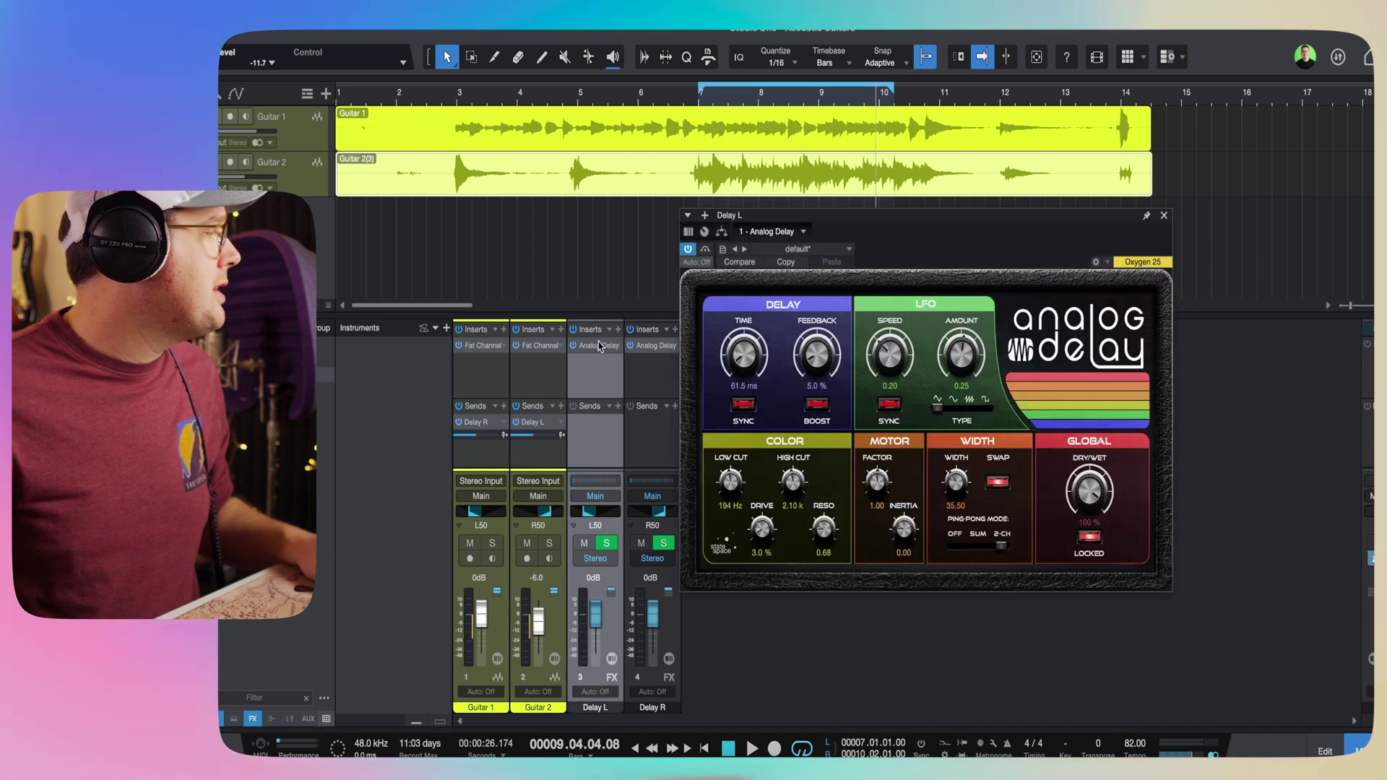
left_click(1164, 217)
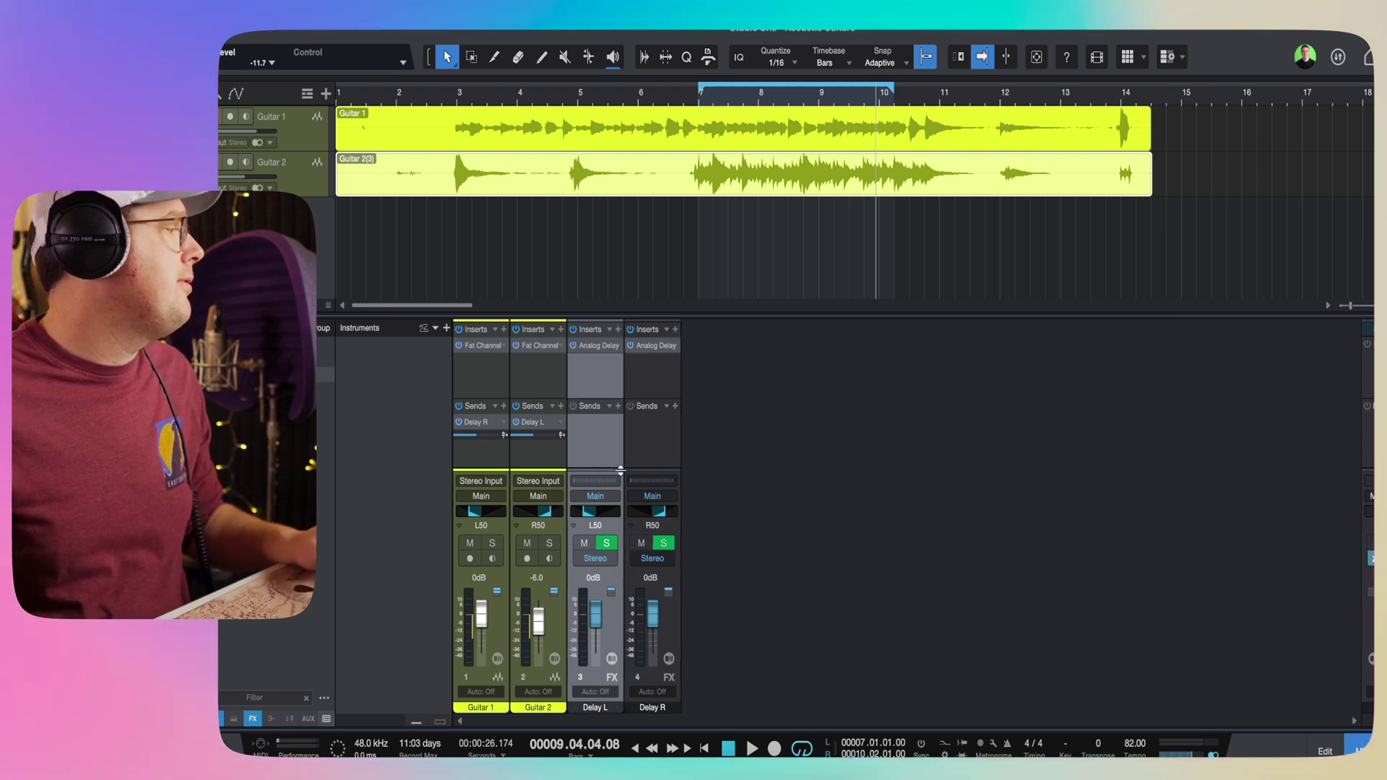
left_click(652, 373)
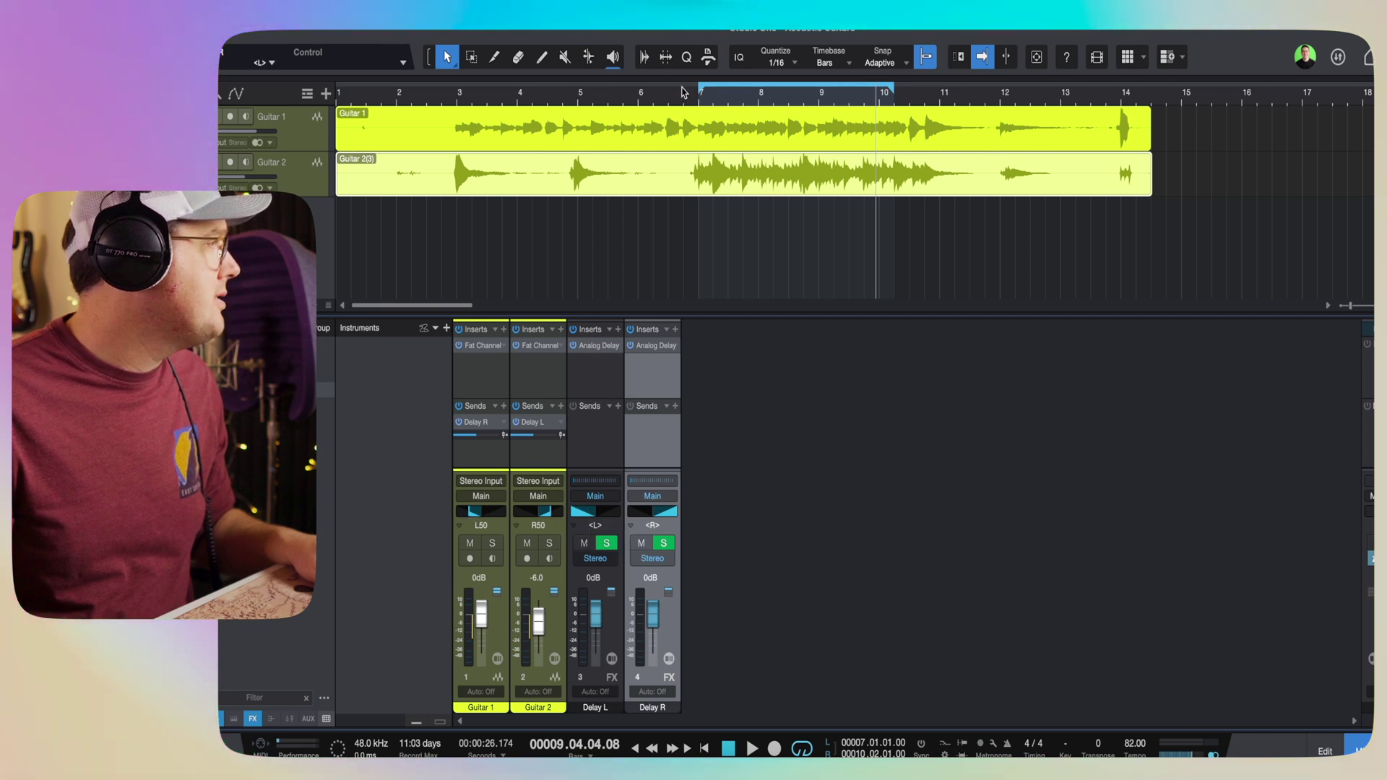
Loop from bar 2 beat 3 to bar 12 with the playhead at loop start, then stop playback
left_click_drag(703, 76, 429, 93)
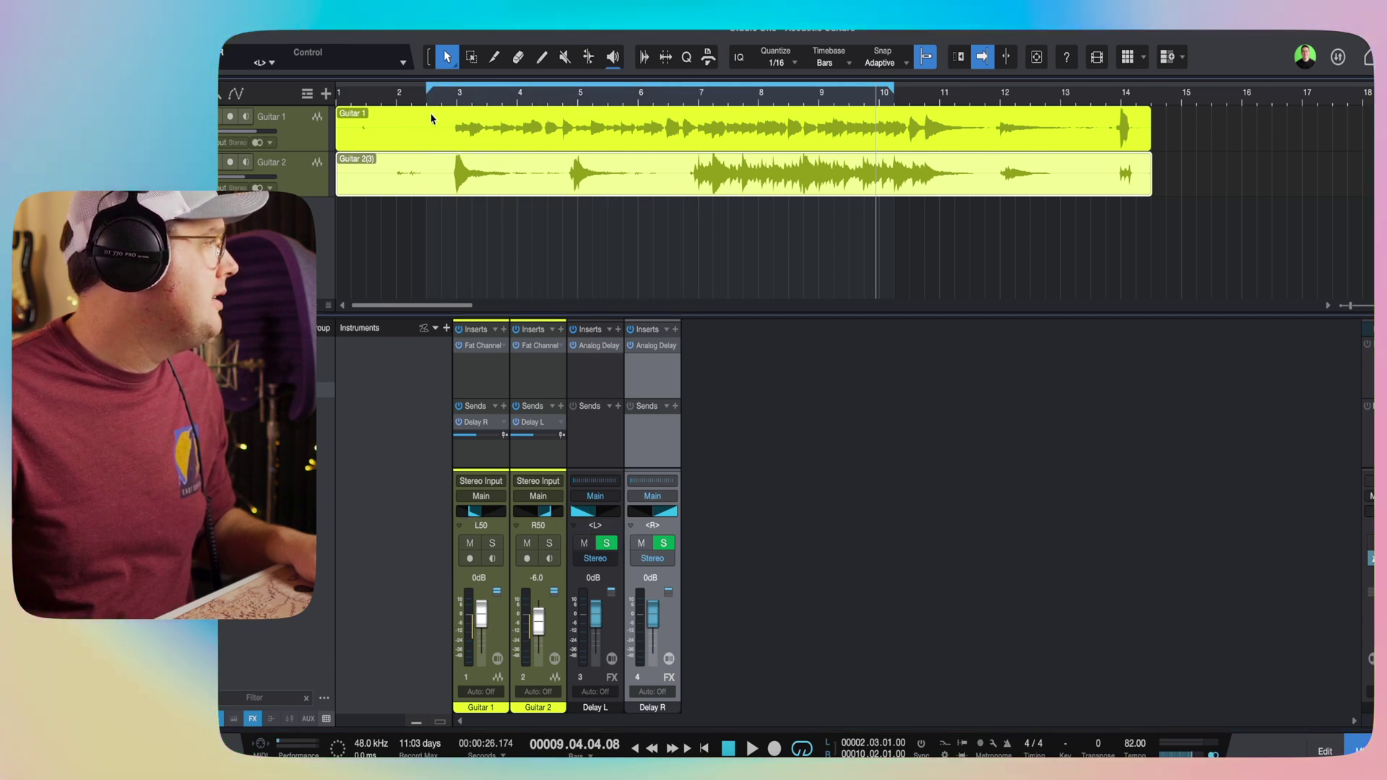
left_click(432, 105)
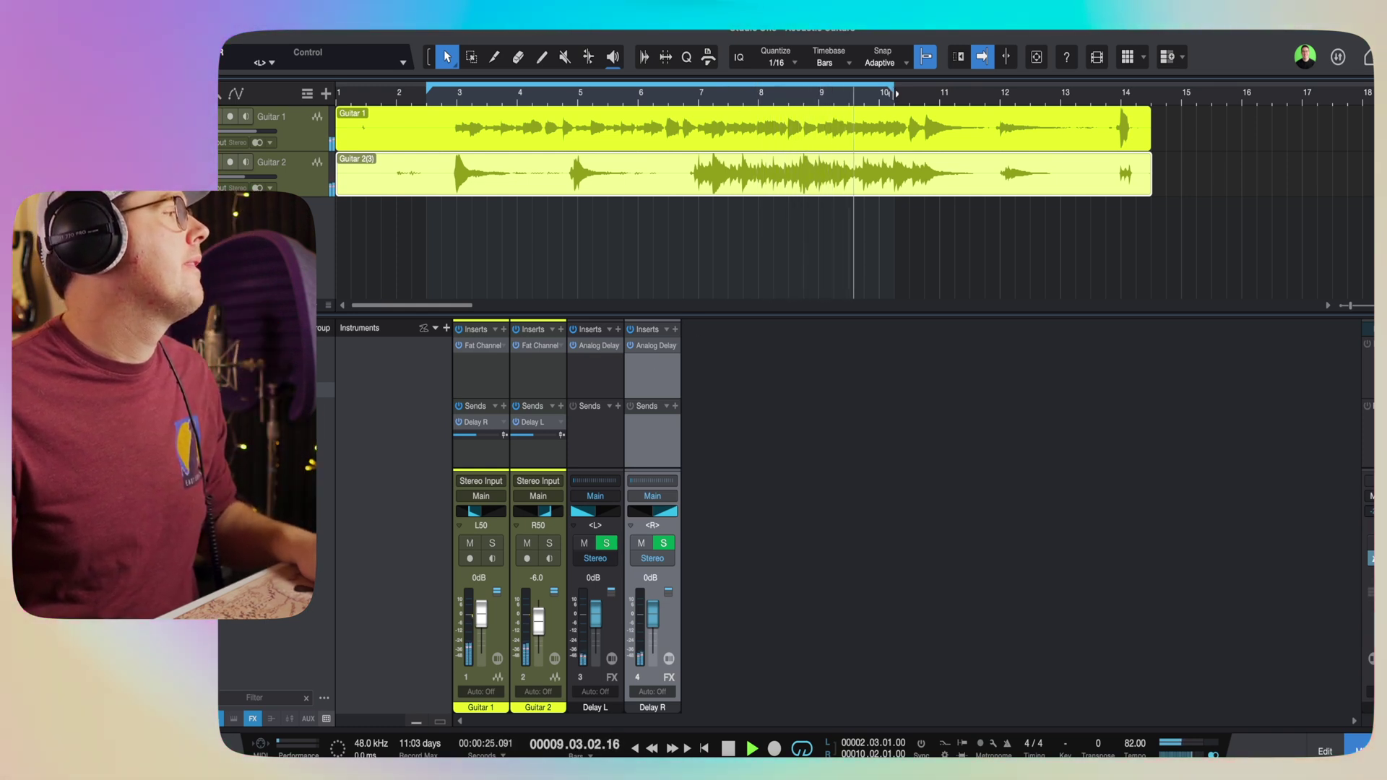
left_click_drag(894, 91, 996, 128)
key("space")
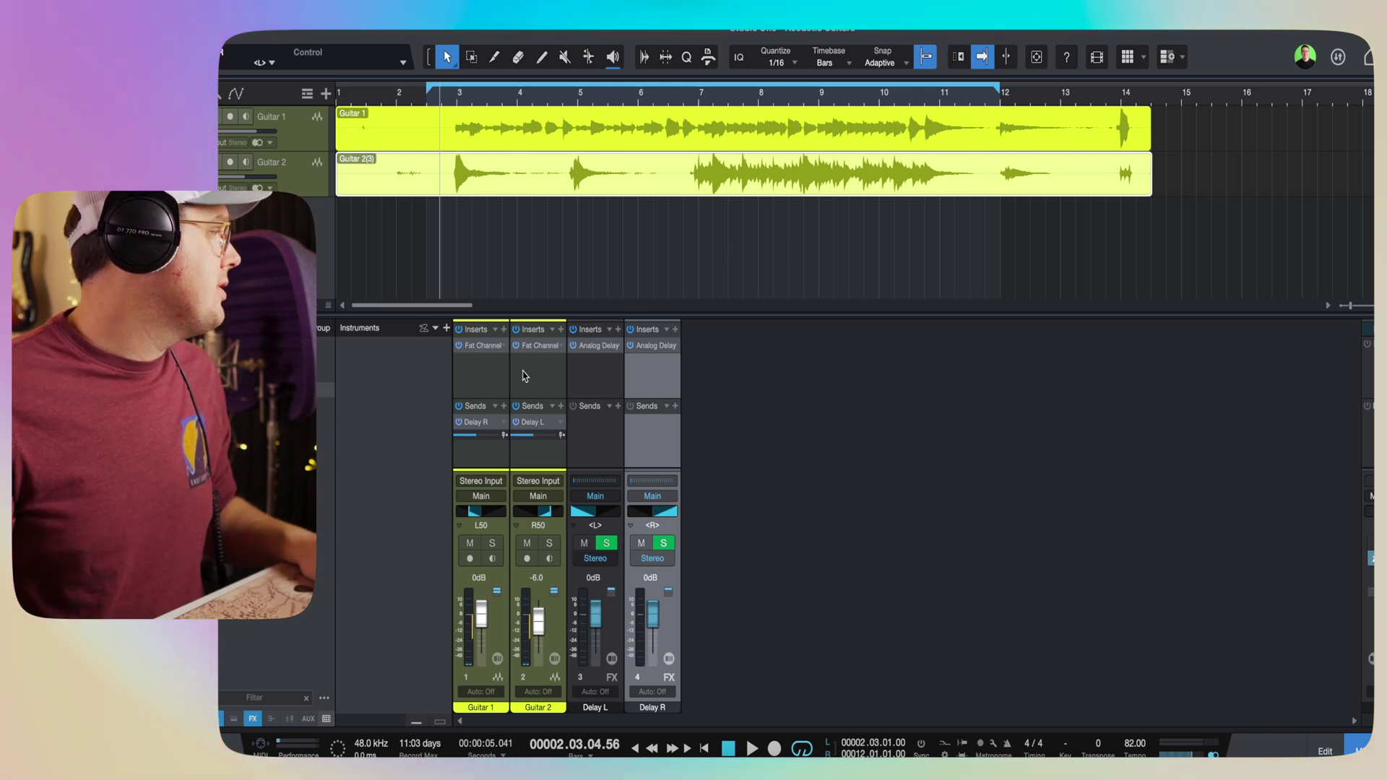
Create a bus fed by Guitar 1, Guitar 2, Delay L and Delay R, named Acoustic Guitars
left_click(498, 375)
left_click(654, 383, "shift")
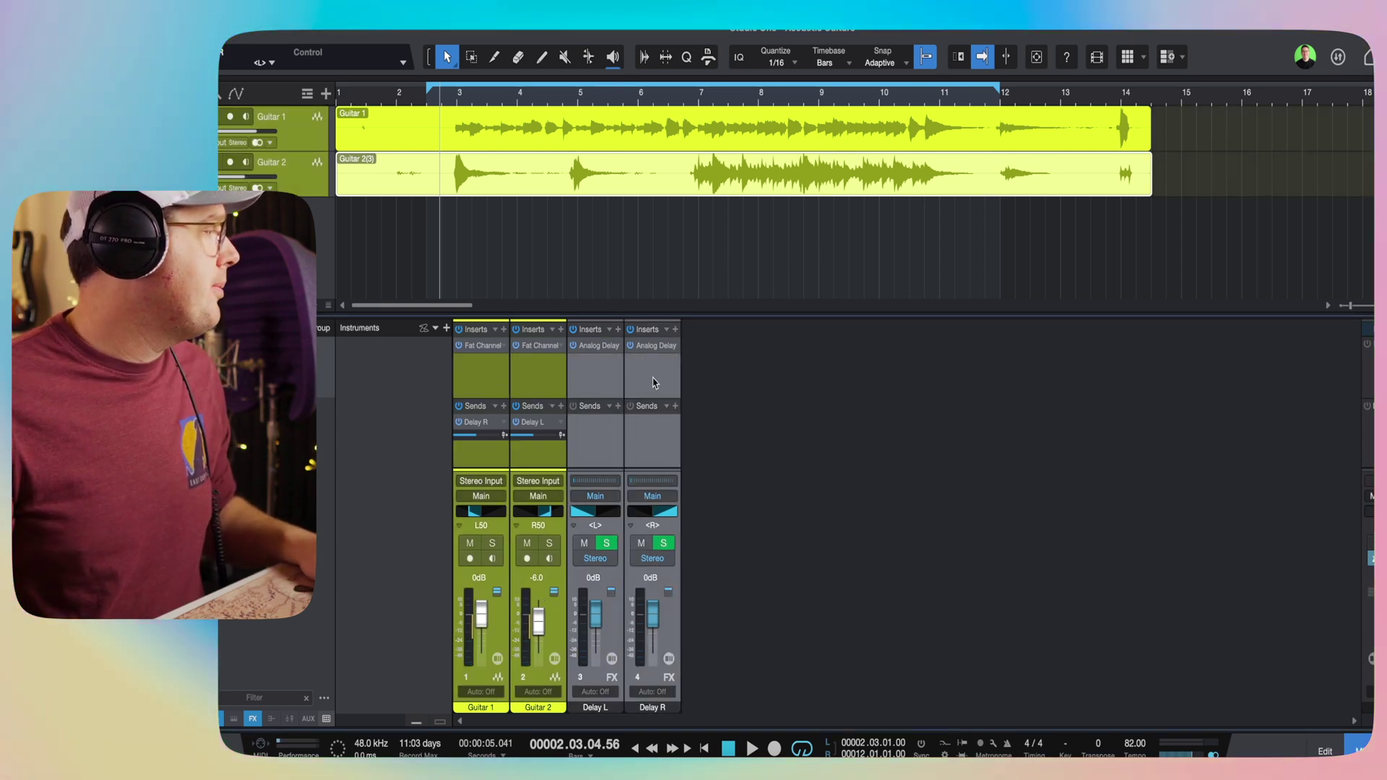
right_click(653, 383)
left_click(734, 534)
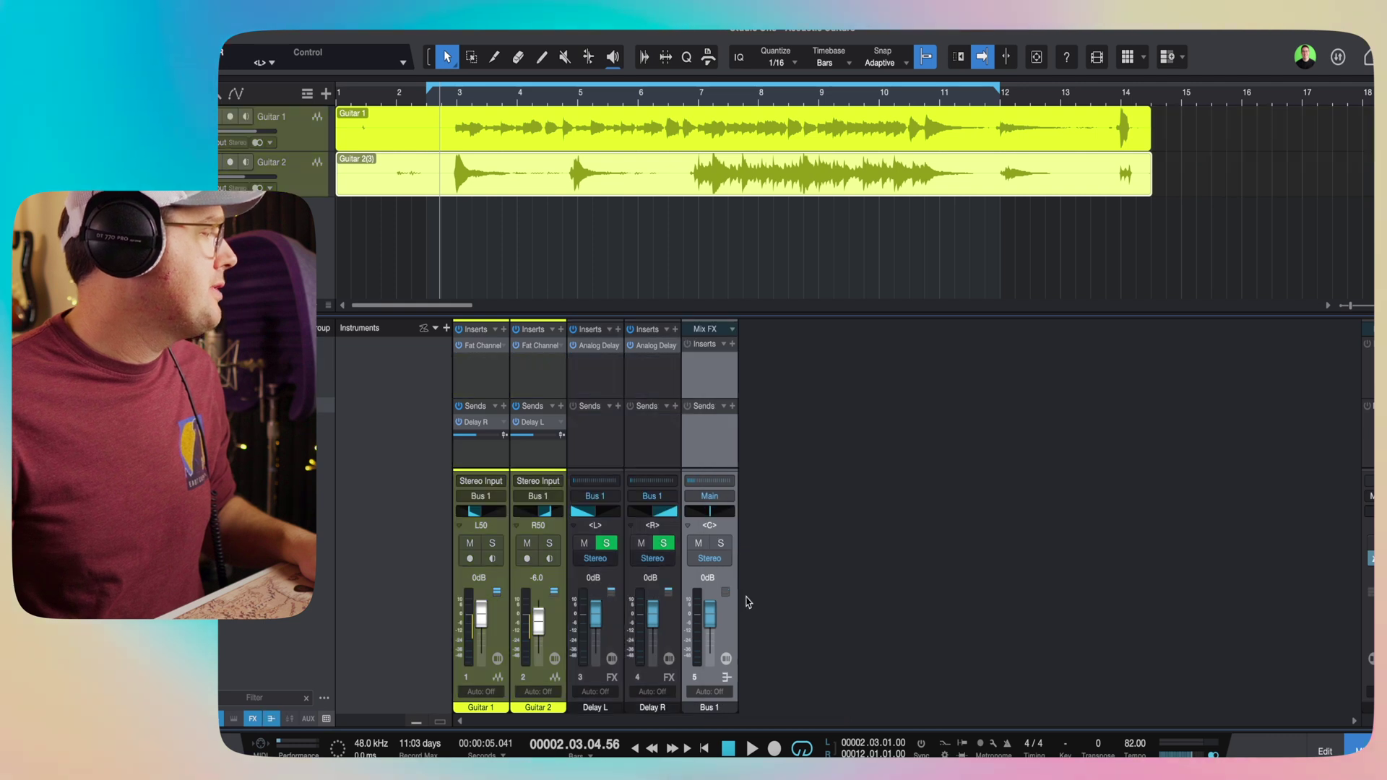
double_click(723, 707)
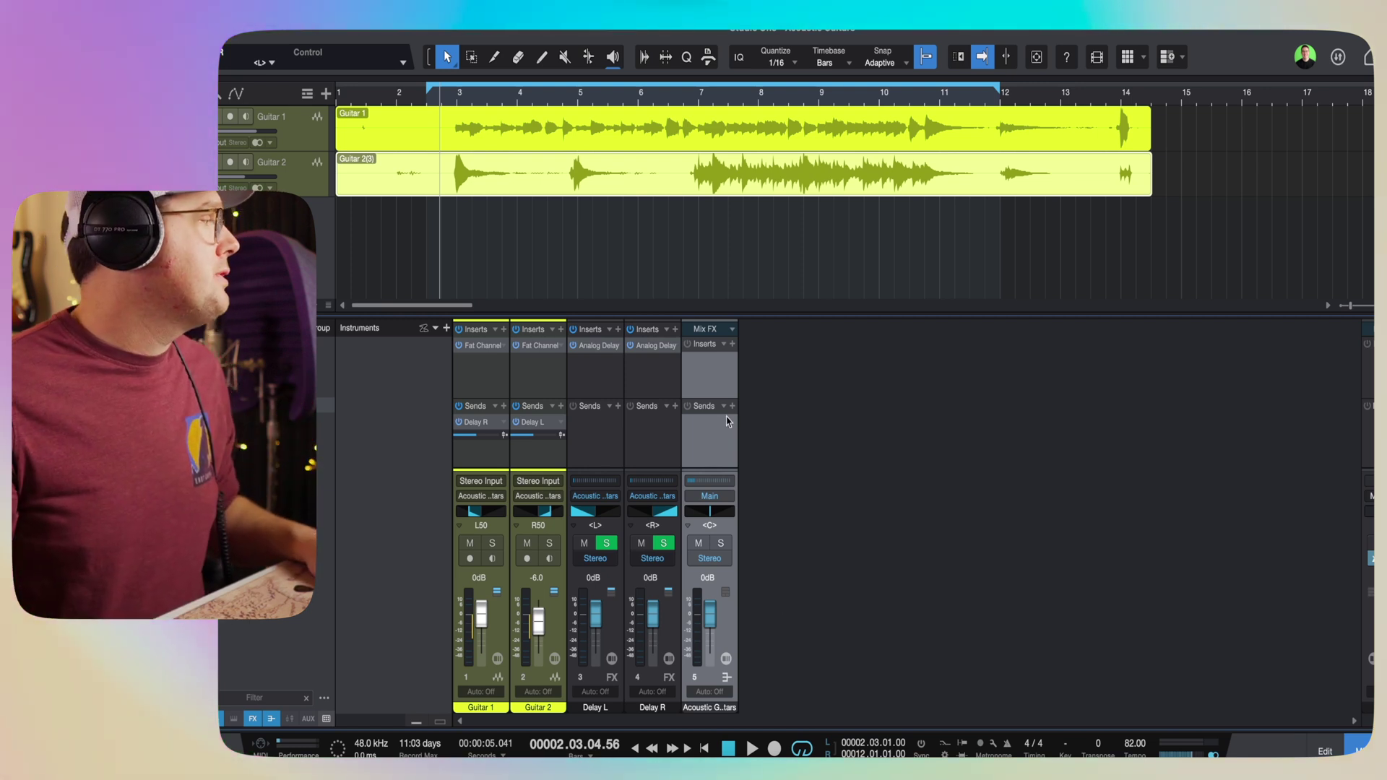
left_click(733, 345)
Insert the PreSonus Compressor on the Acoustic Guitars bus with ratio 1.8:1 and knee 3.31
scroll(823, 549, "down", 3)
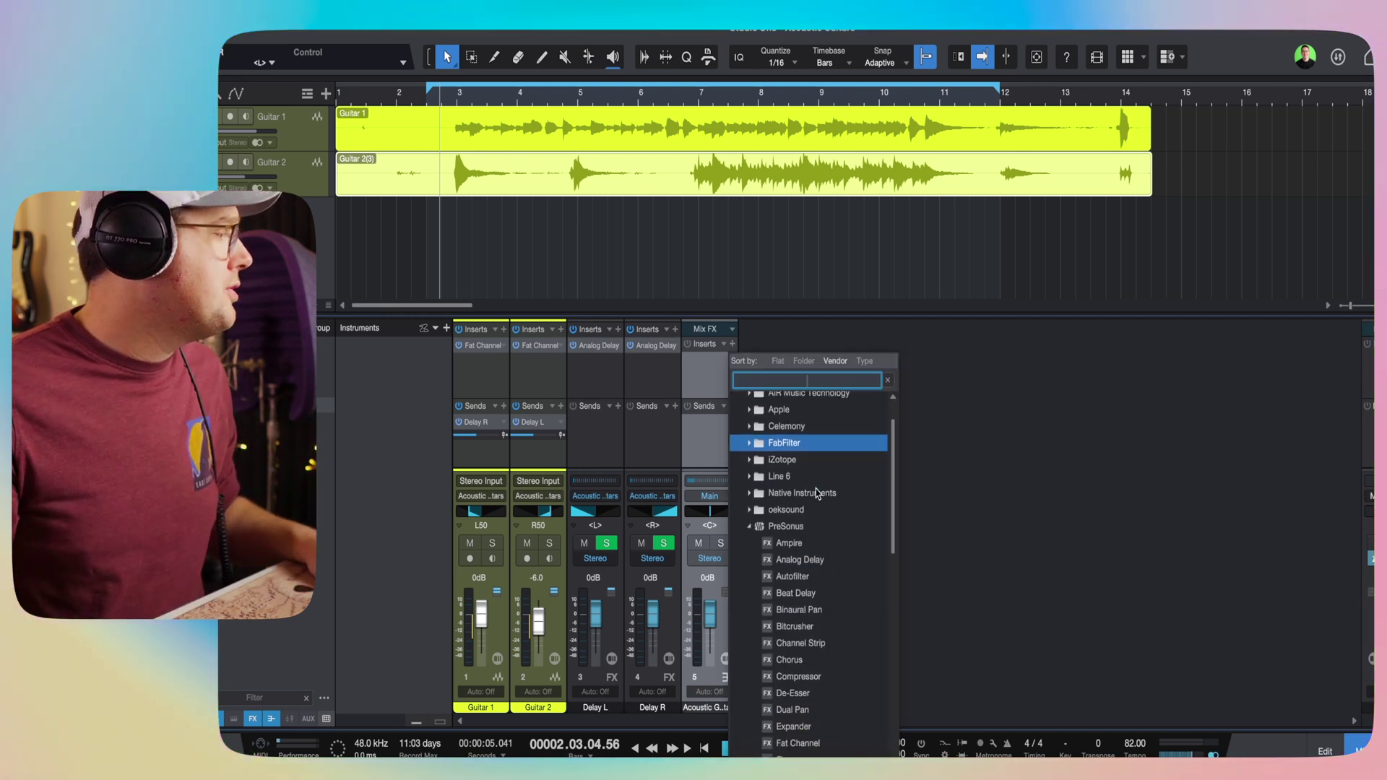
scroll(839, 556, "down", 2)
left_click(838, 575)
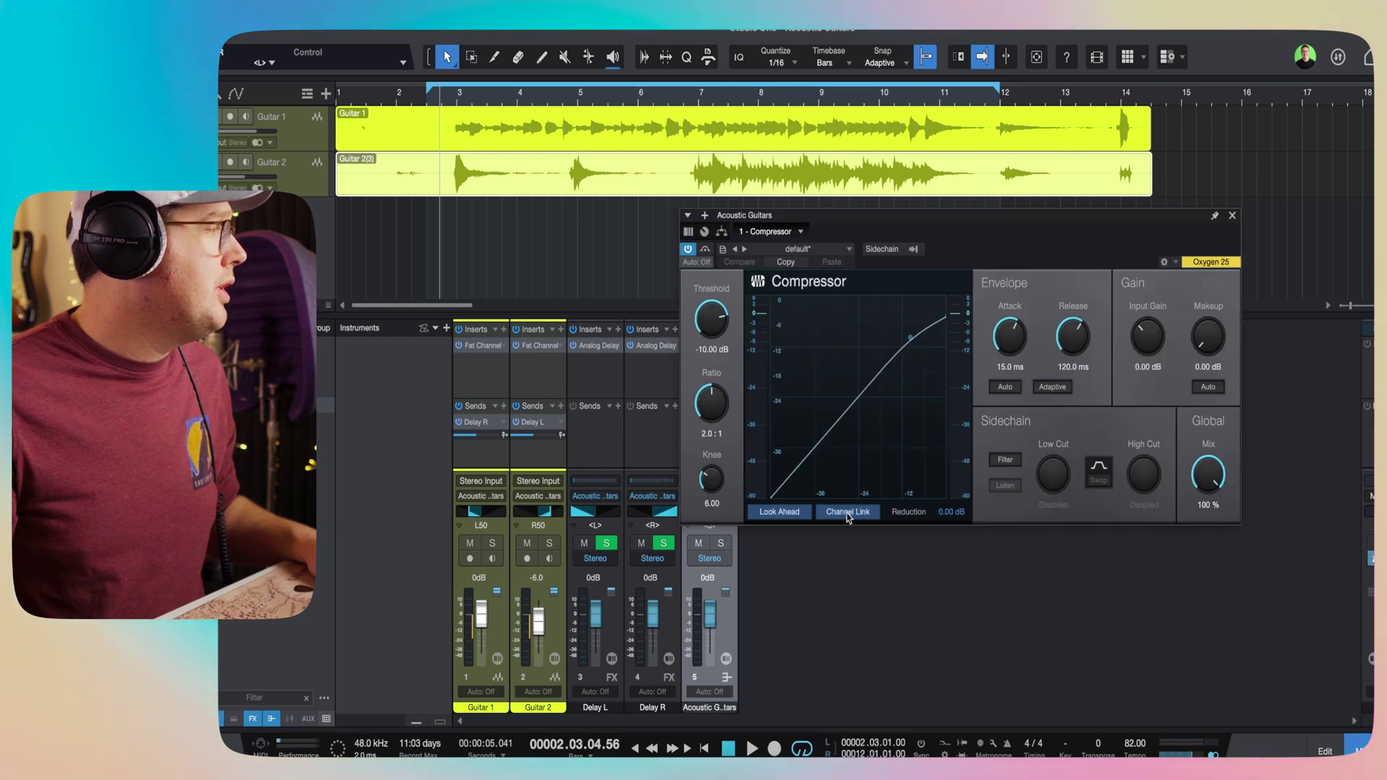
left_click_drag(933, 228, 968, 287)
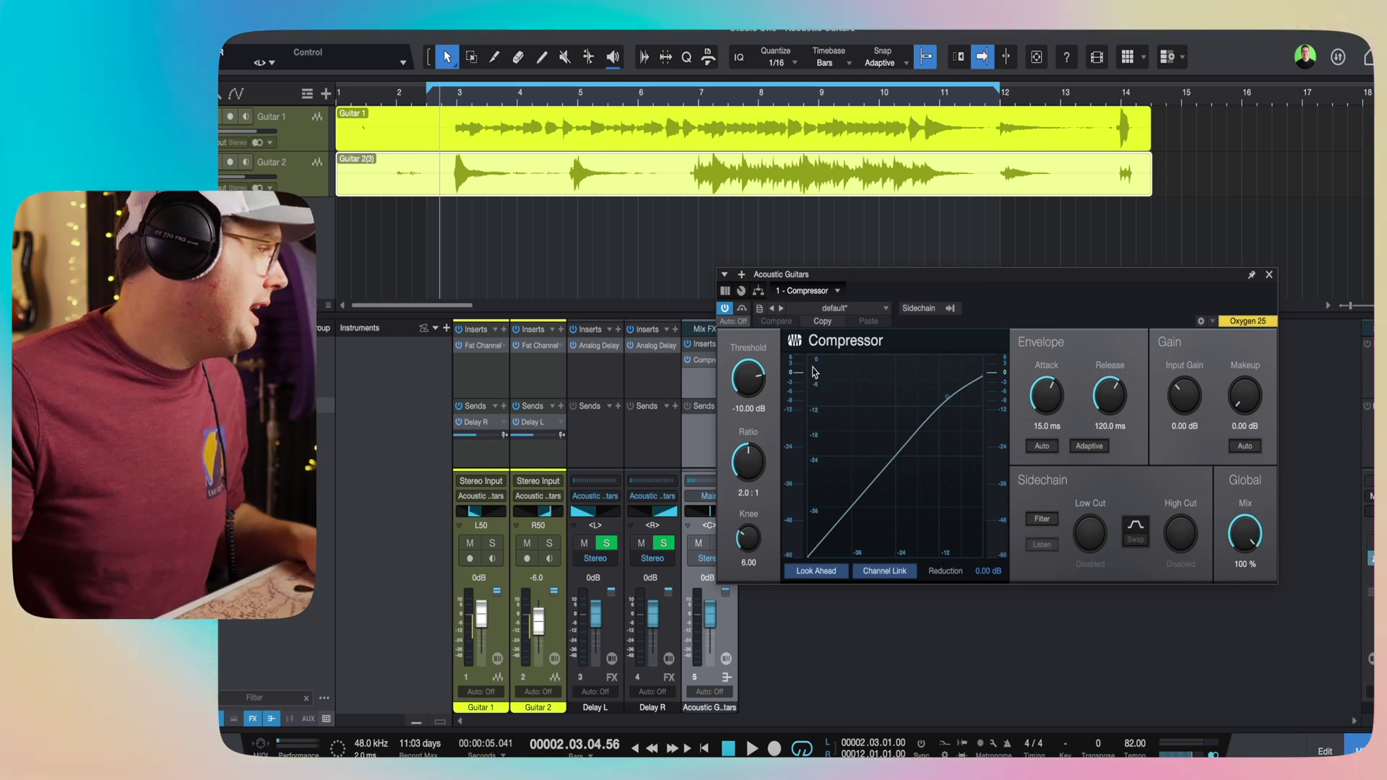
left_click_drag(752, 457, 751, 462)
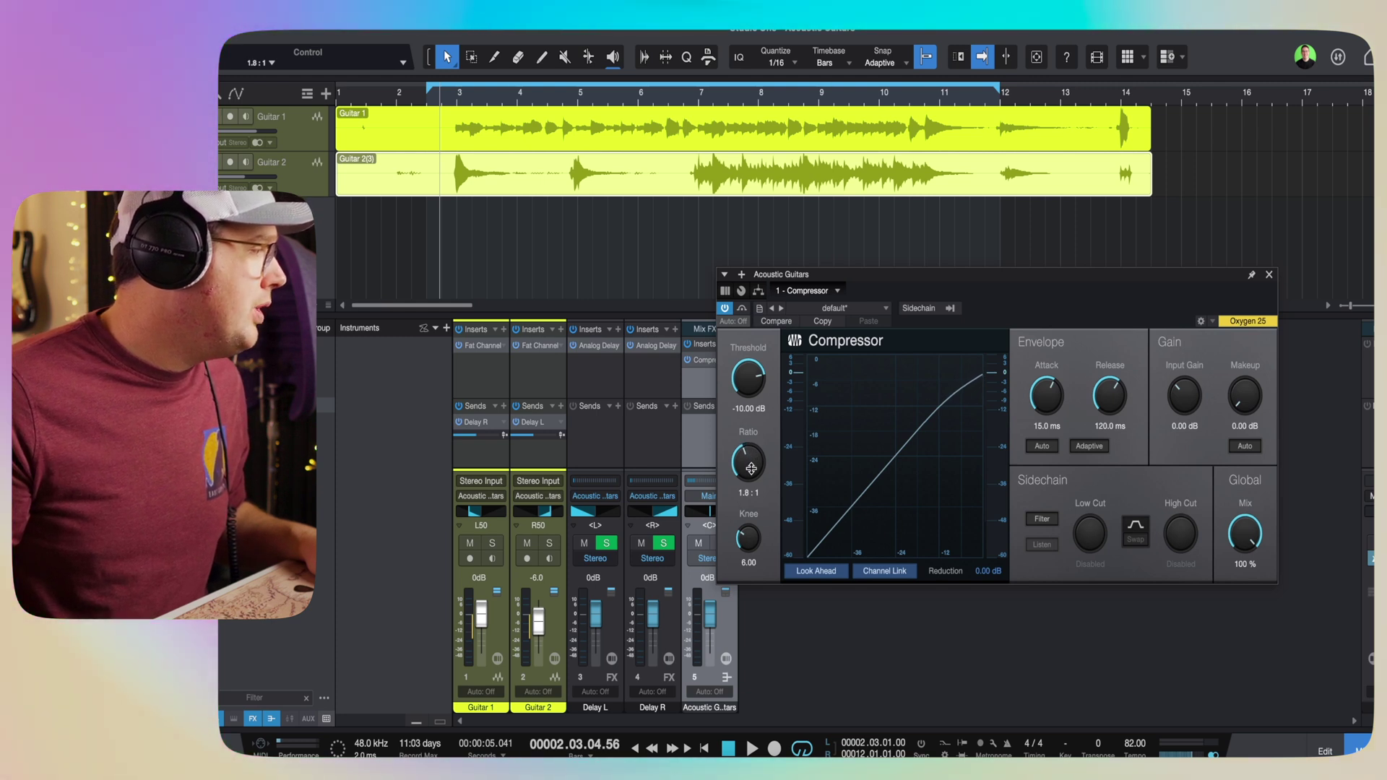
left_click_drag(748, 539, 751, 563)
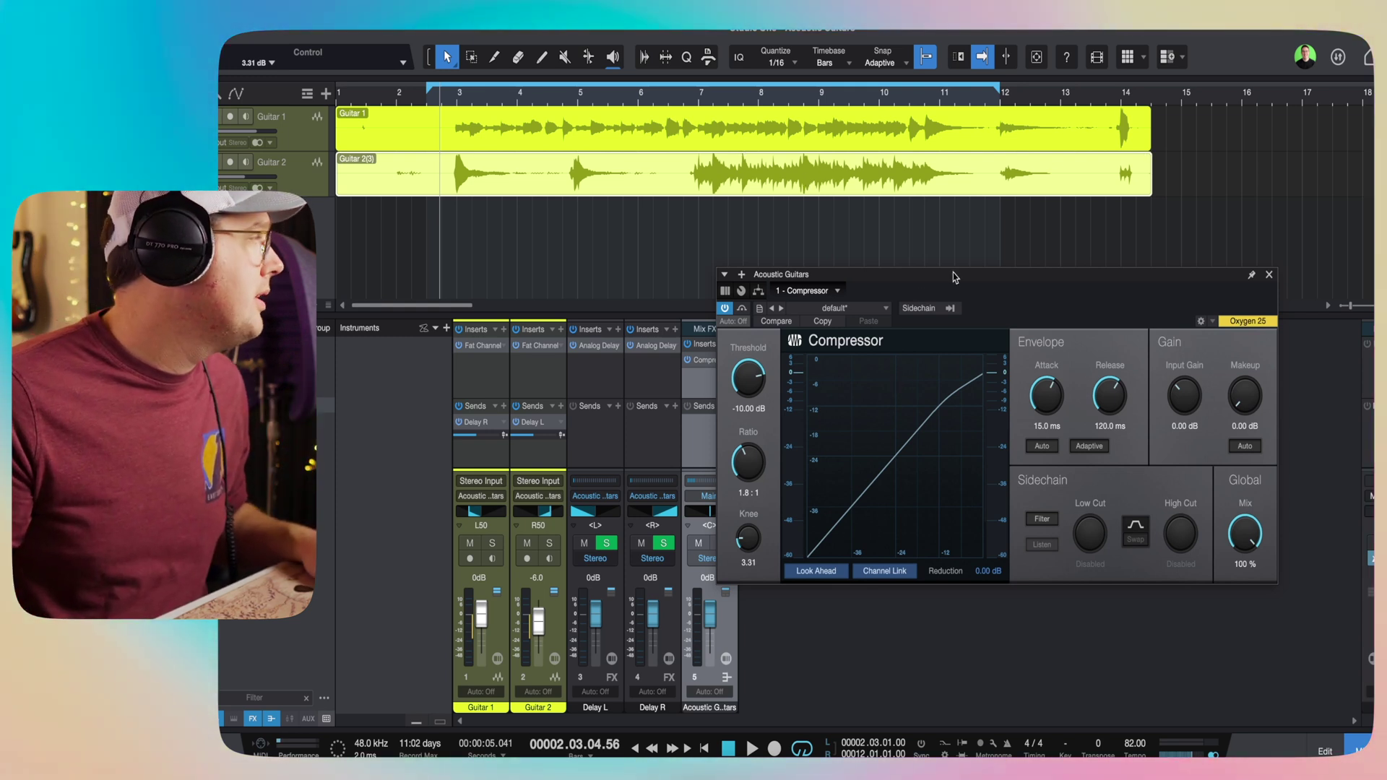
During playback, lower the bus compressor's threshold and set its release to 99.2 ms
key("space")
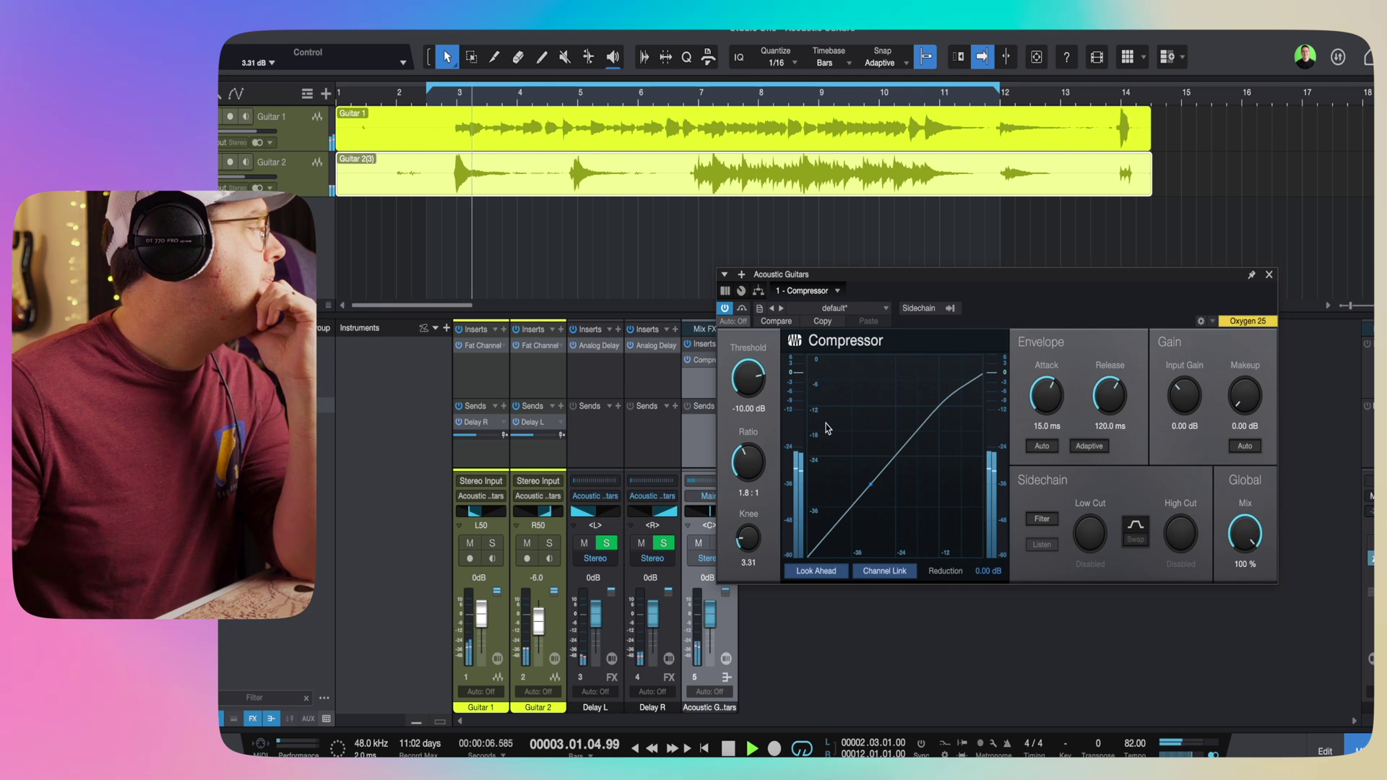
left_click_drag(754, 399, 754, 418)
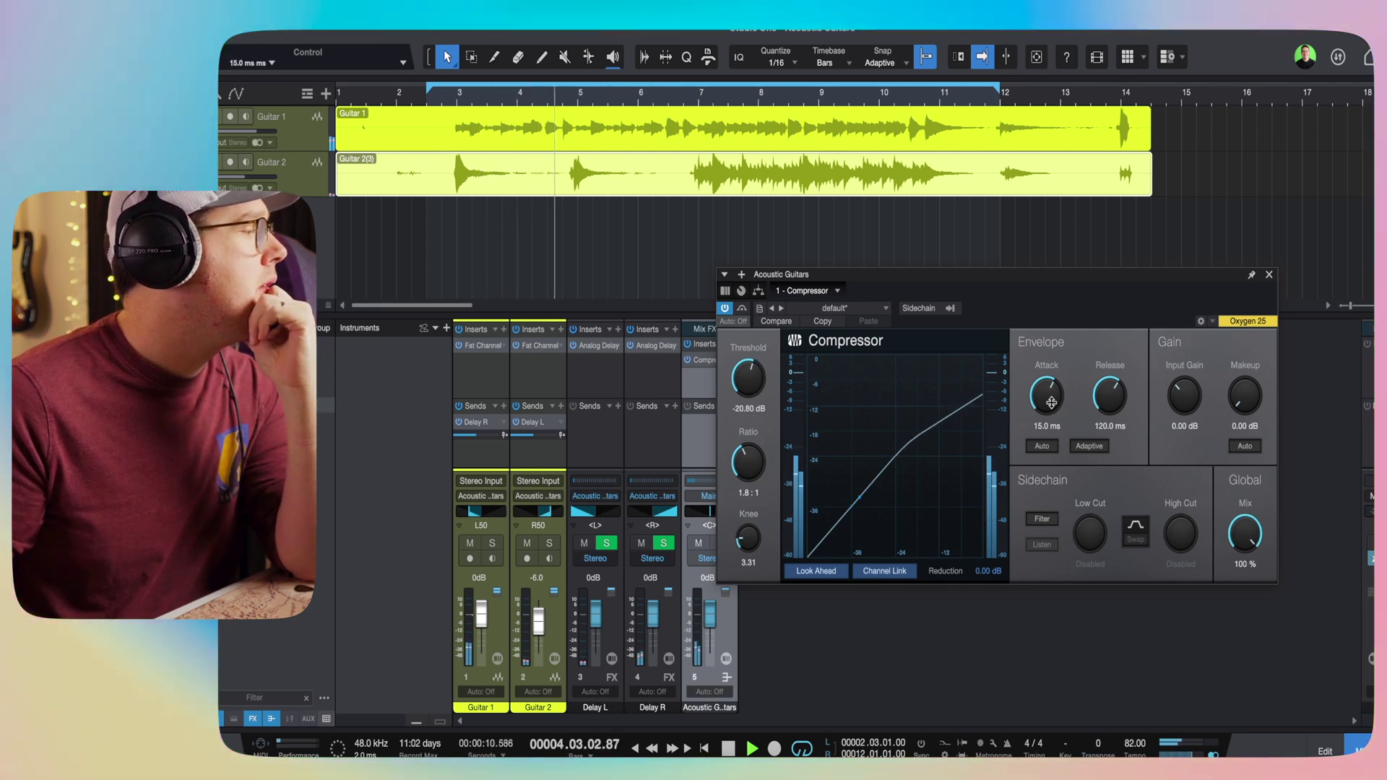
left_click_drag(1106, 394, 1101, 408)
left_click_drag(748, 379, 738, 416)
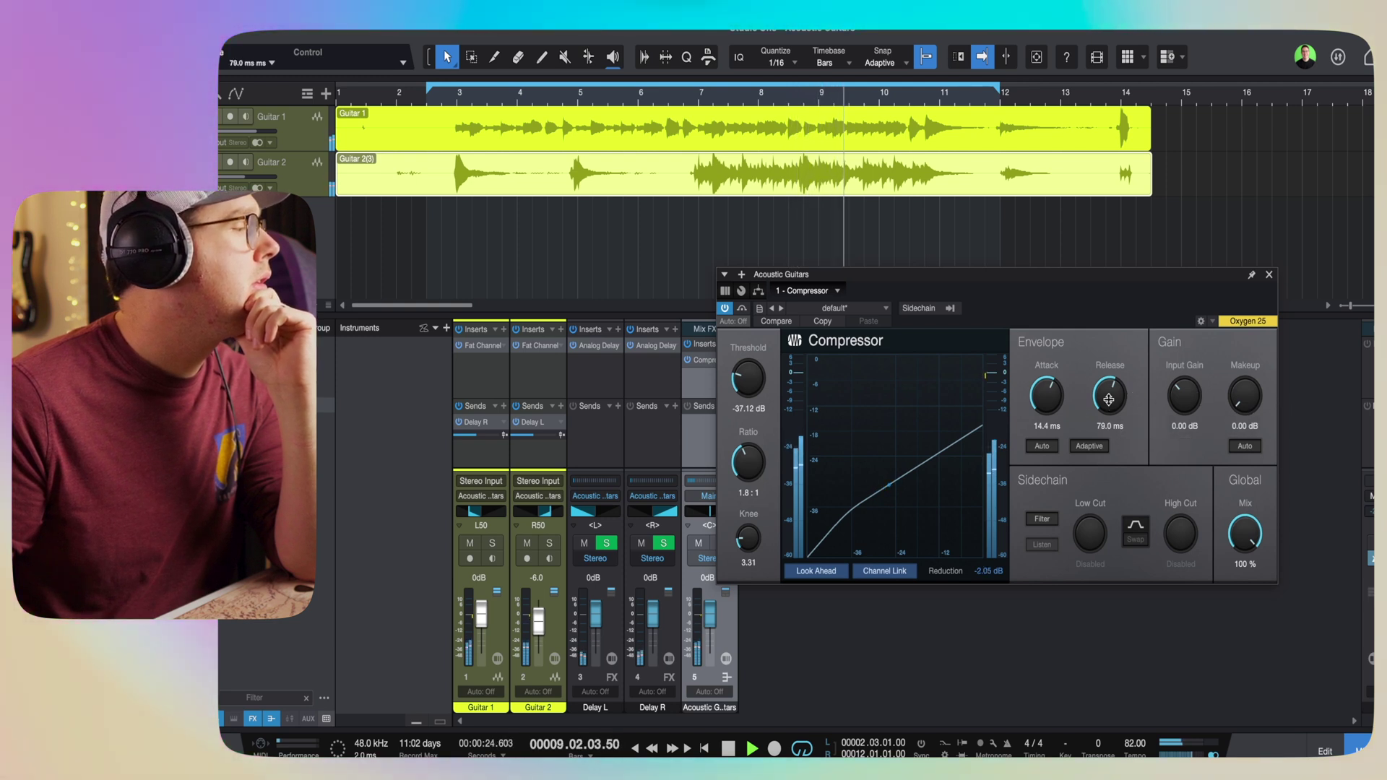
left_click_drag(1109, 399, 1041, 384)
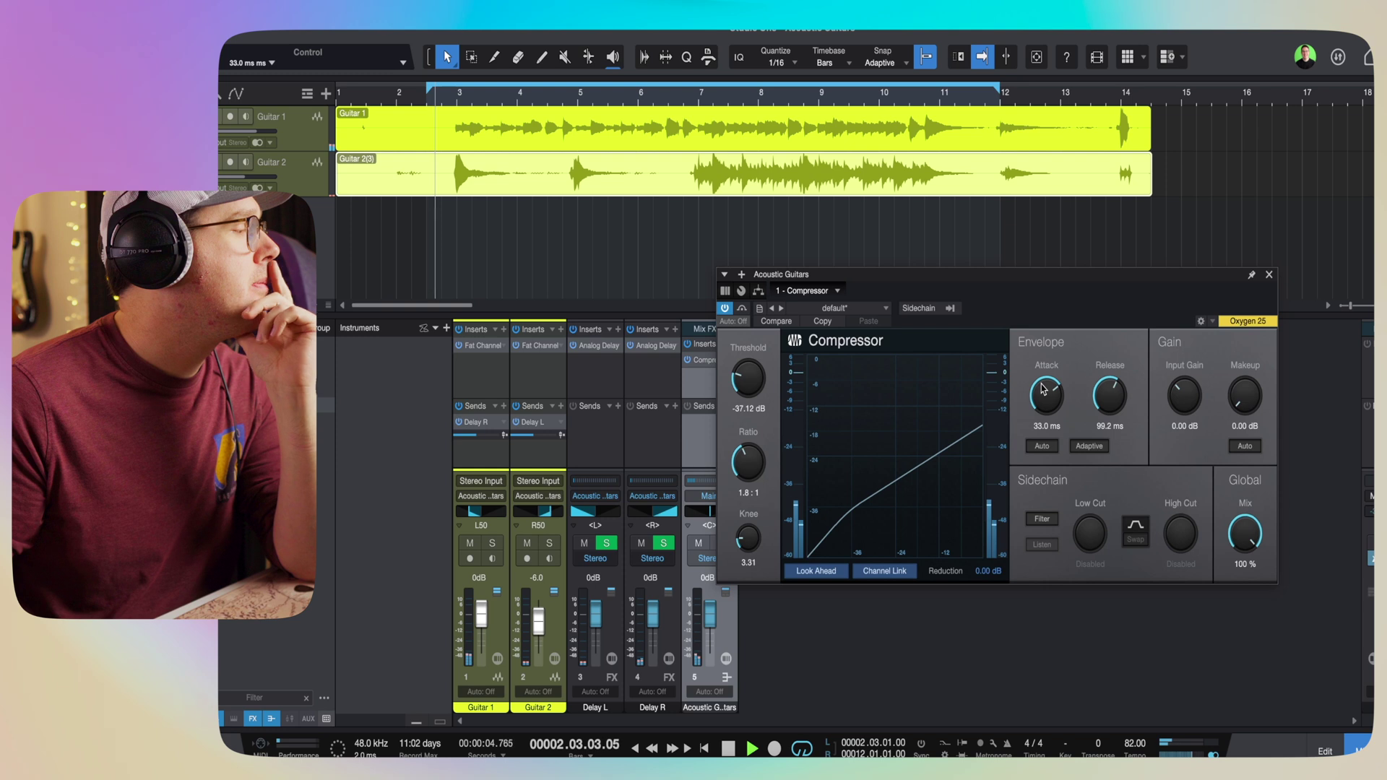